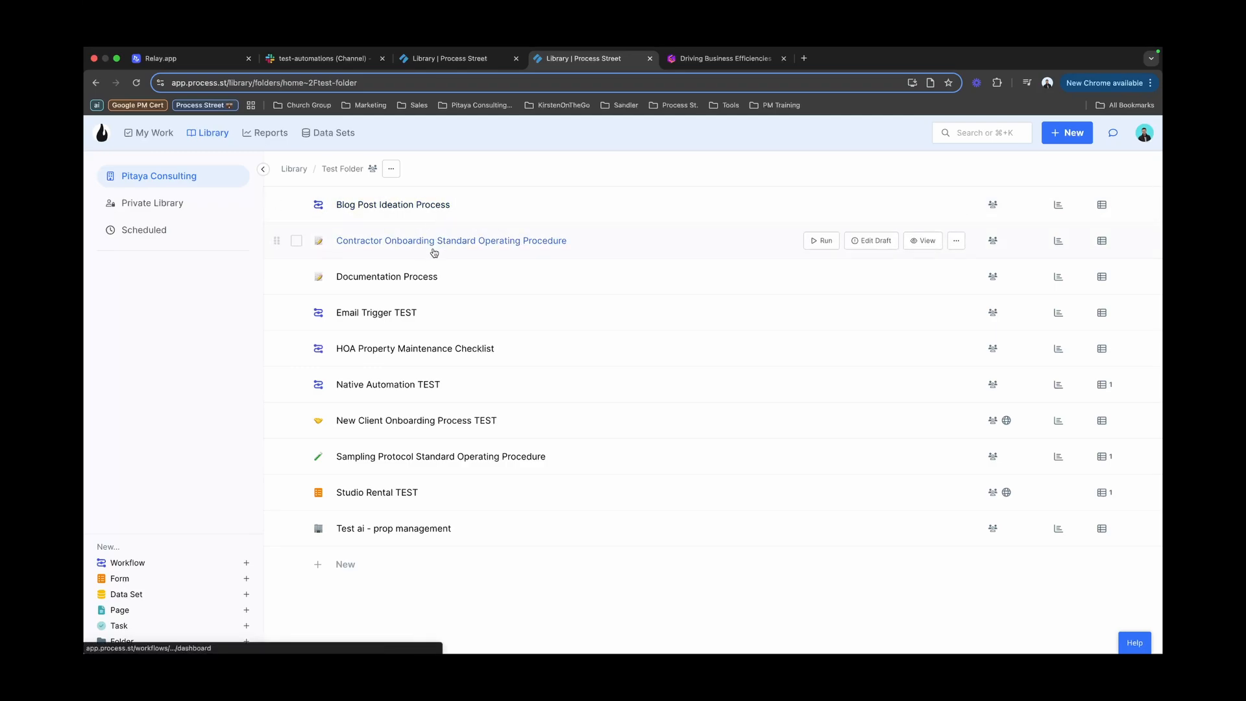
Step: Open the Contractor Onboarding Standard Operating Procedure draft for editing and scroll through its tasks
left_click(856, 244)
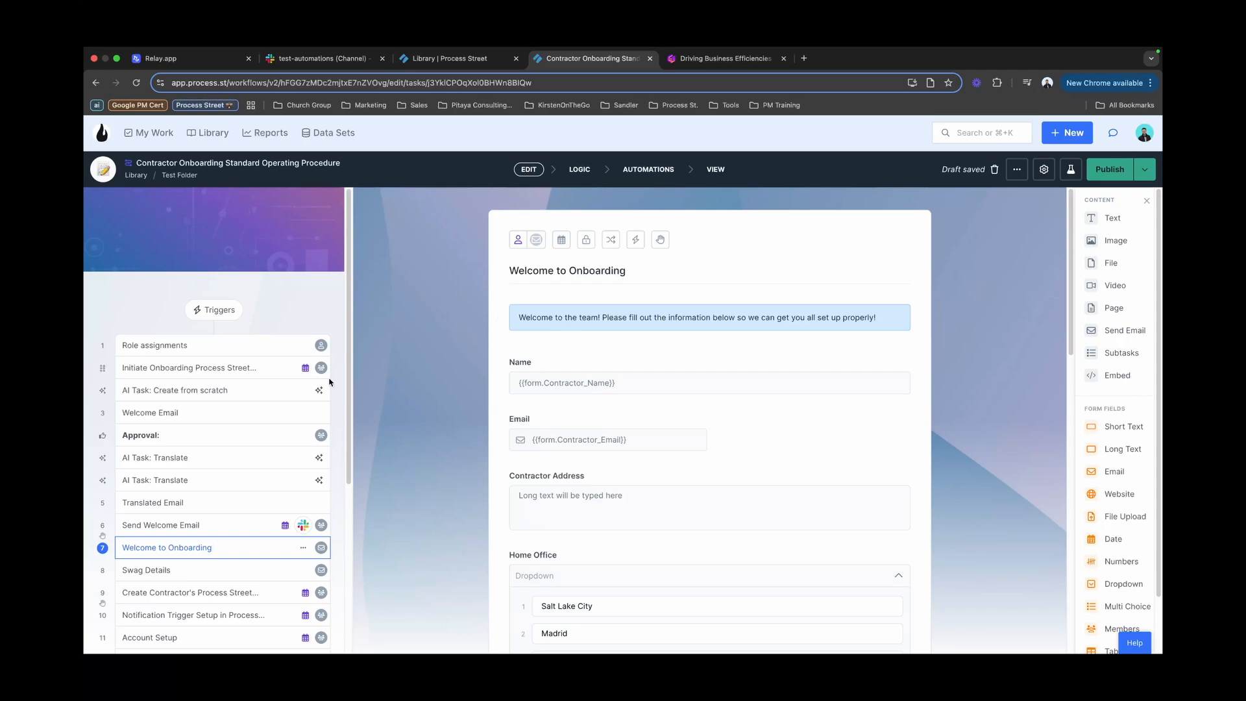
scroll(321, 405, "down", 1)
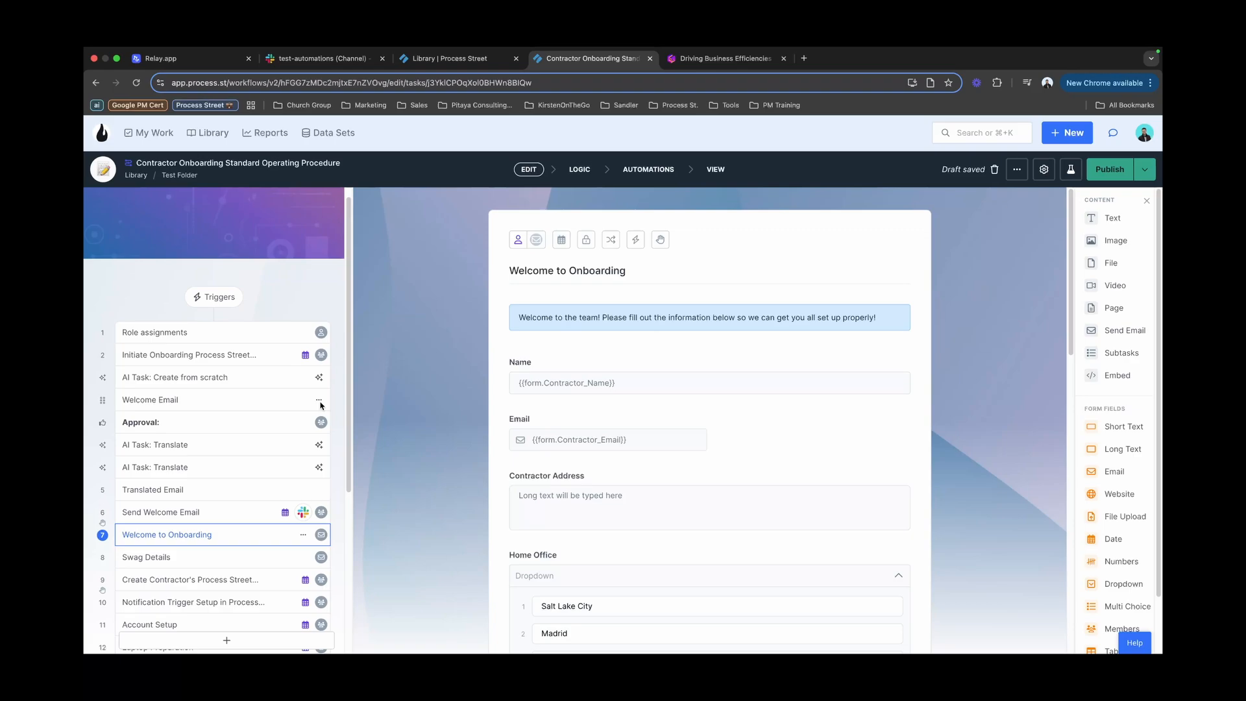
scroll(318, 405, "down", 3)
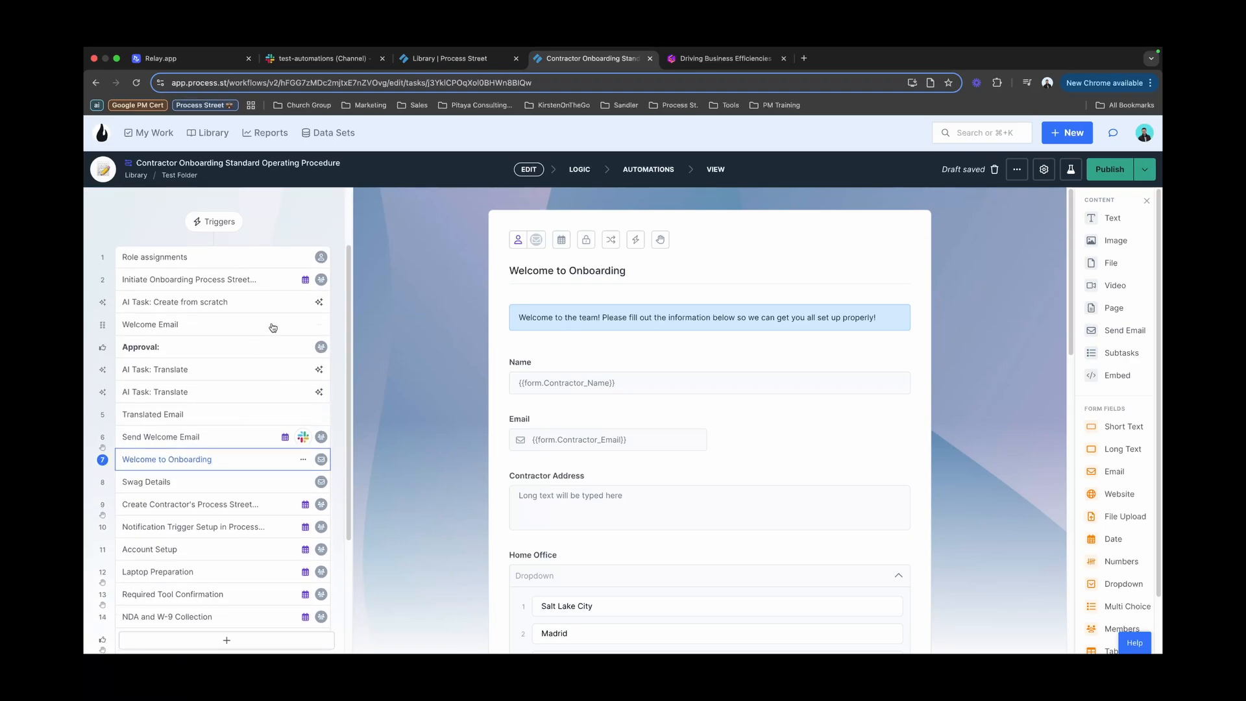
scroll(579, 386, "down", 1)
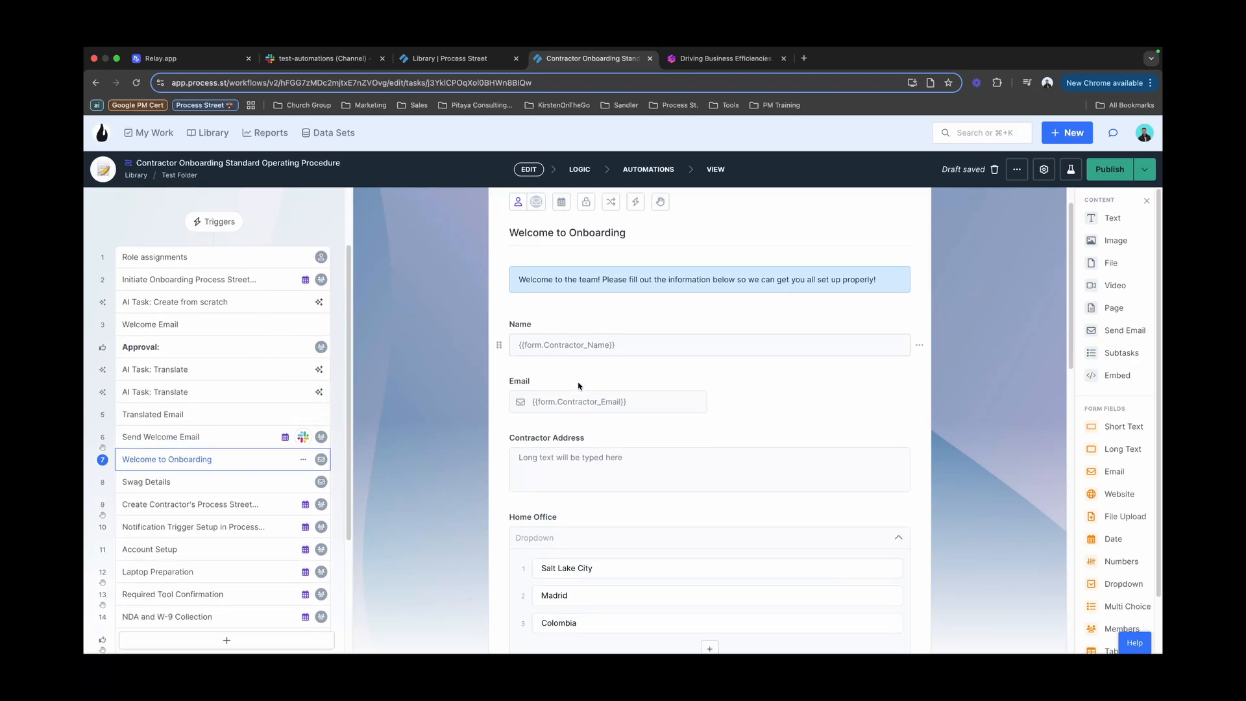
scroll(579, 386, "down", 3)
scroll(552, 383, "up", 4)
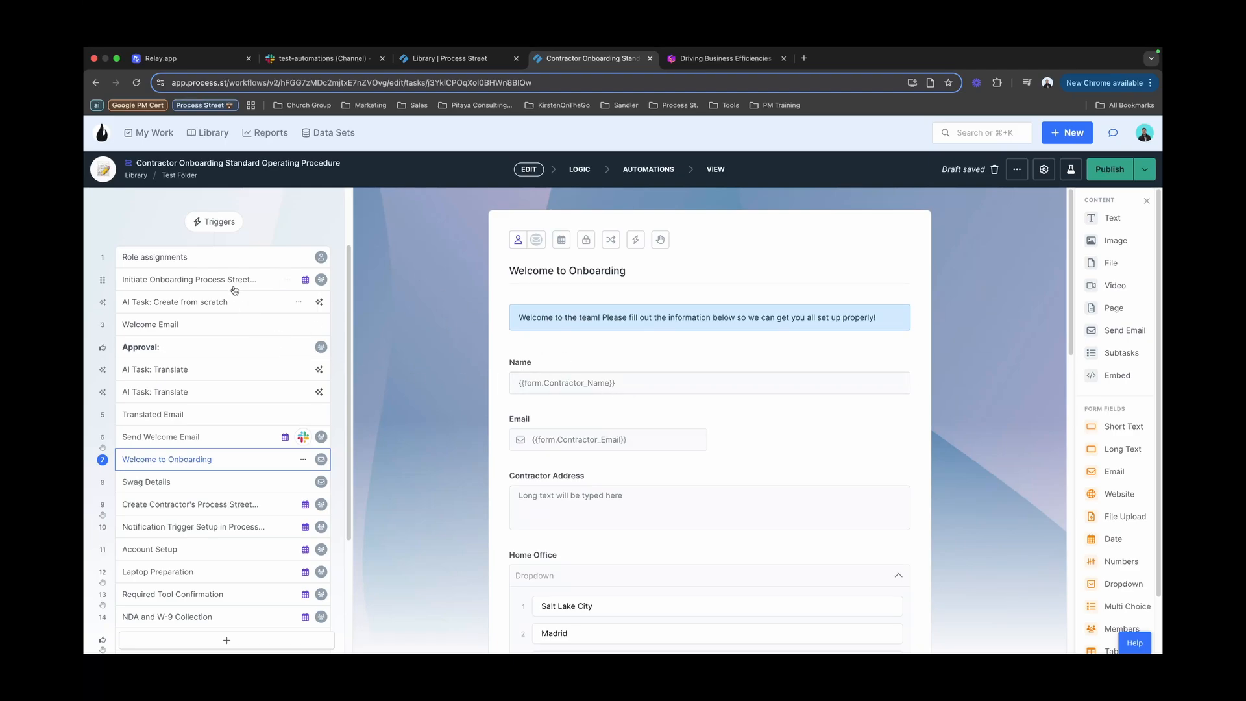
Step: View the Role assignments task and launch a preview run of the workflow
left_click(235, 260)
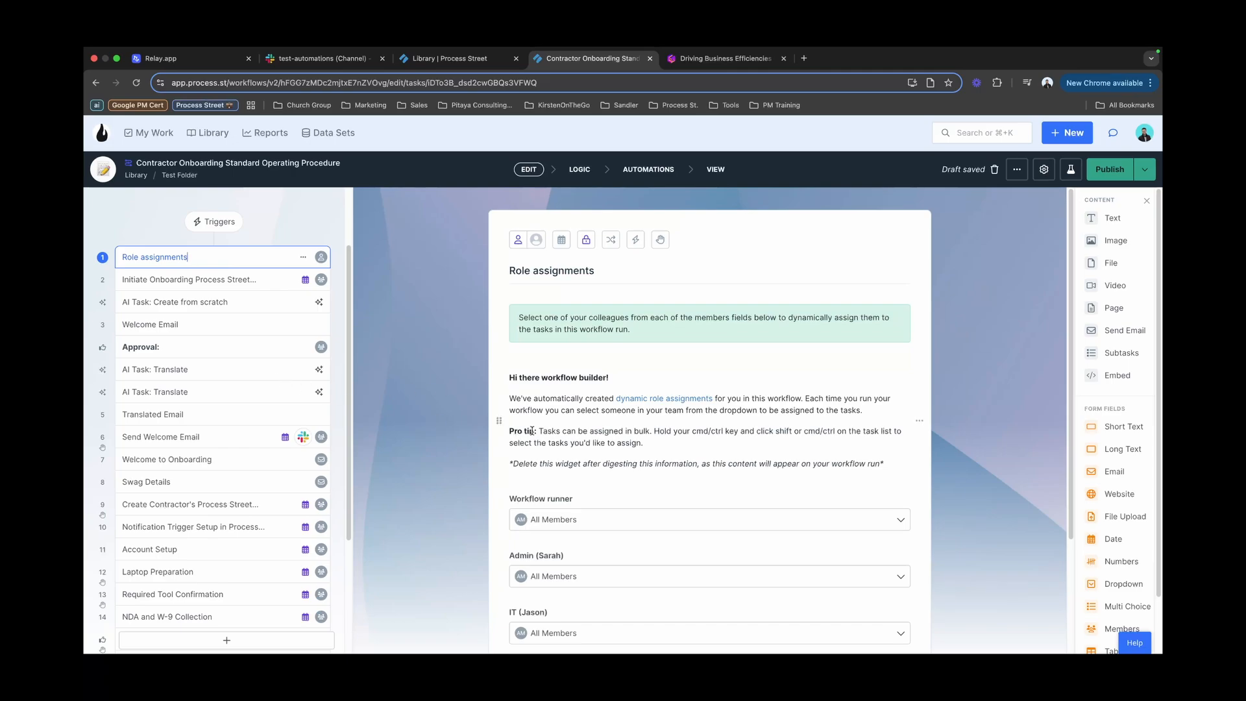
scroll(531, 431, "down", 5)
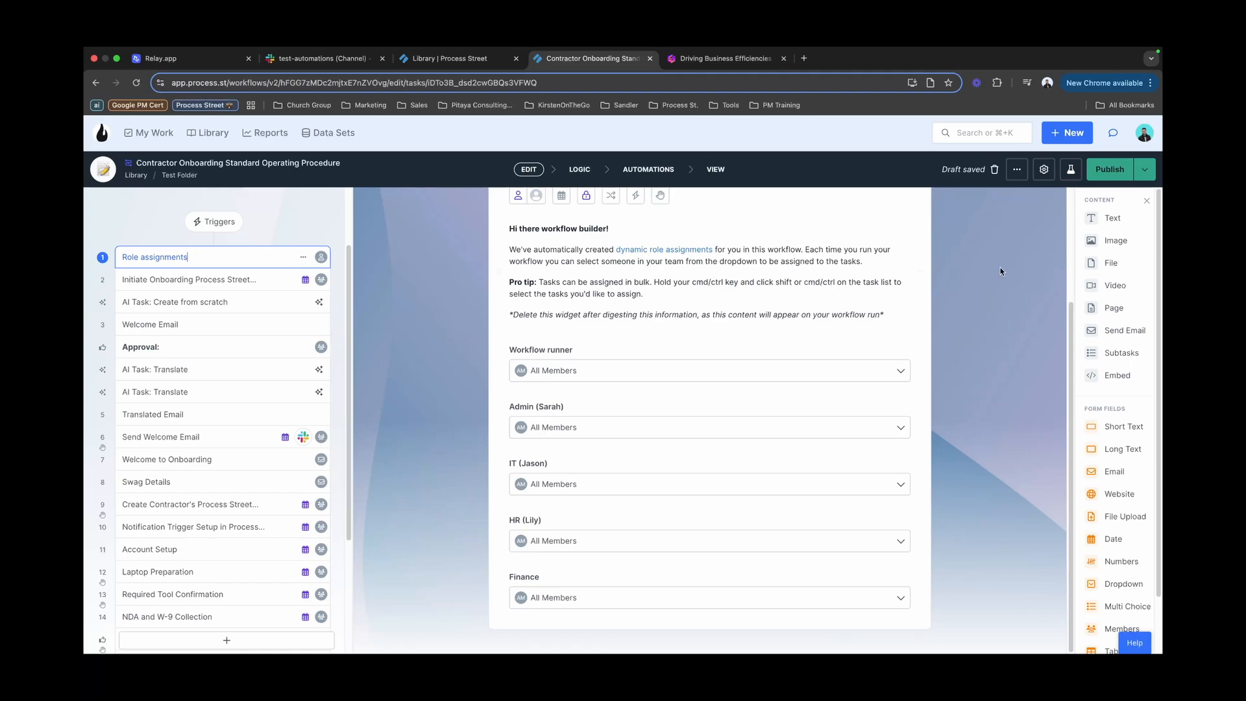
left_click(1070, 170)
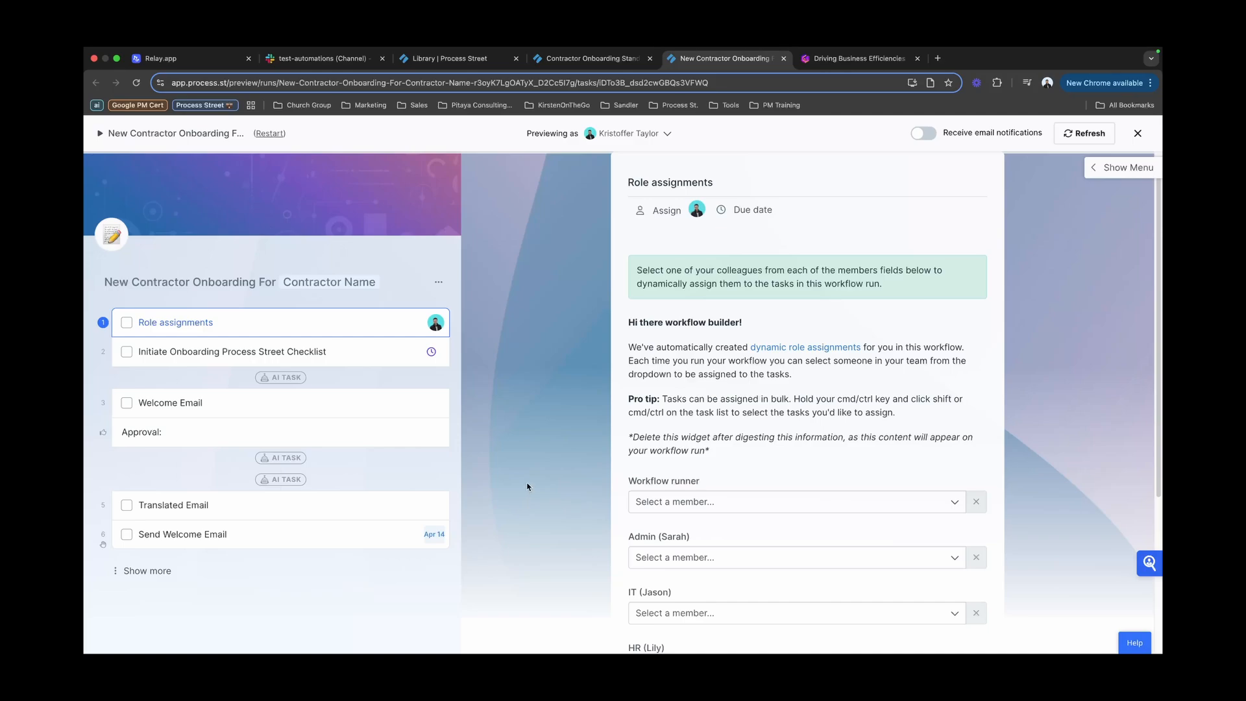
Step: Expand the preview run's task list to show all tasks and open the Workflow runner member list
scroll(569, 493, "down", 4)
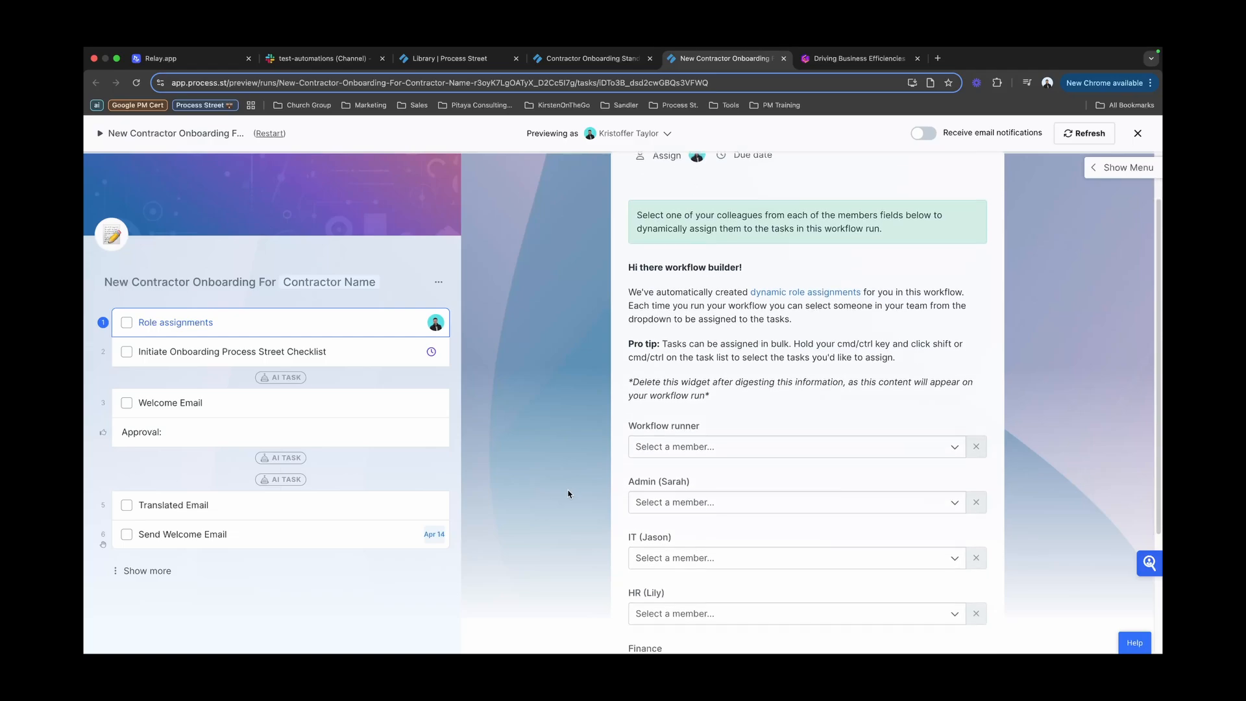
left_click(151, 574)
scroll(231, 560, "down", 2)
scroll(231, 559, "down", 1)
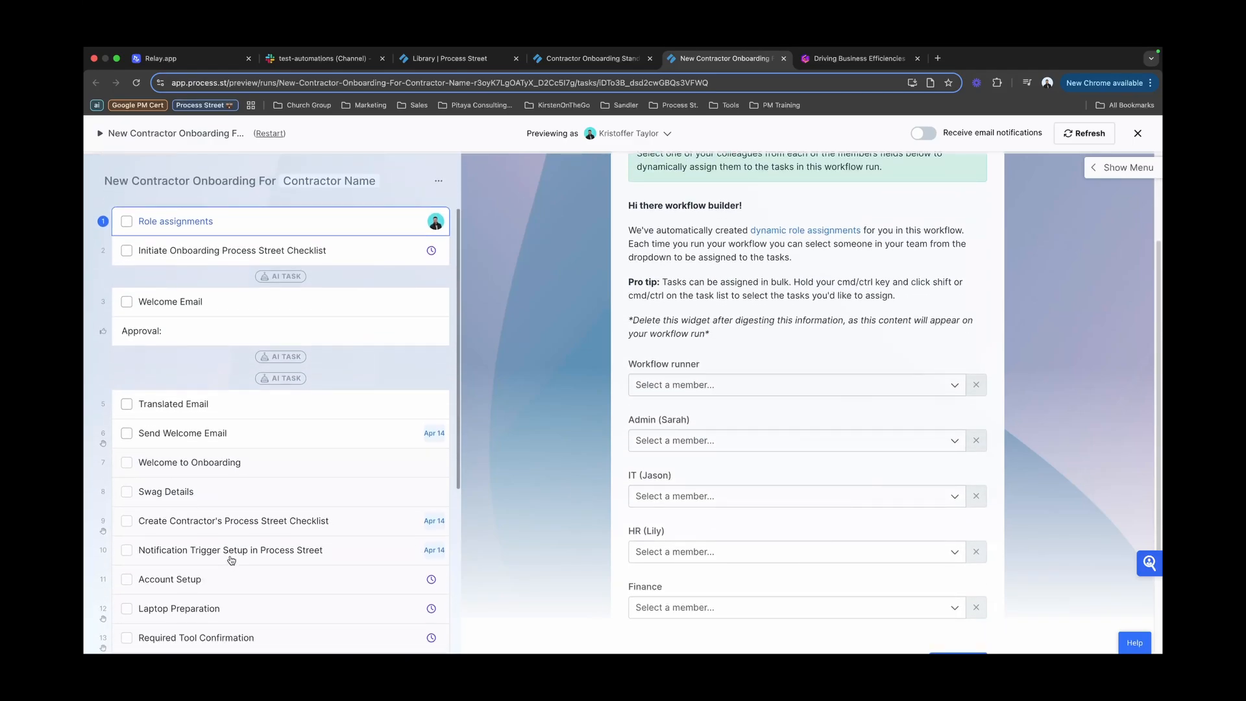
scroll(715, 439, "down", 1)
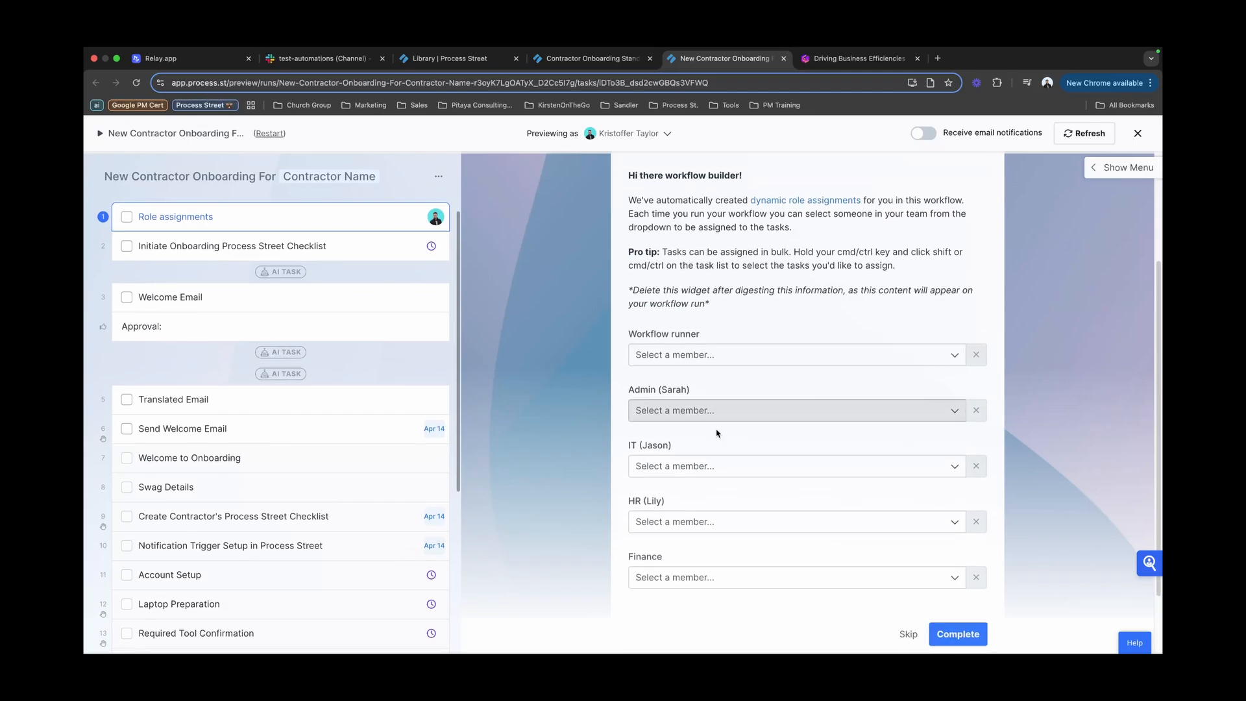
left_click(716, 350)
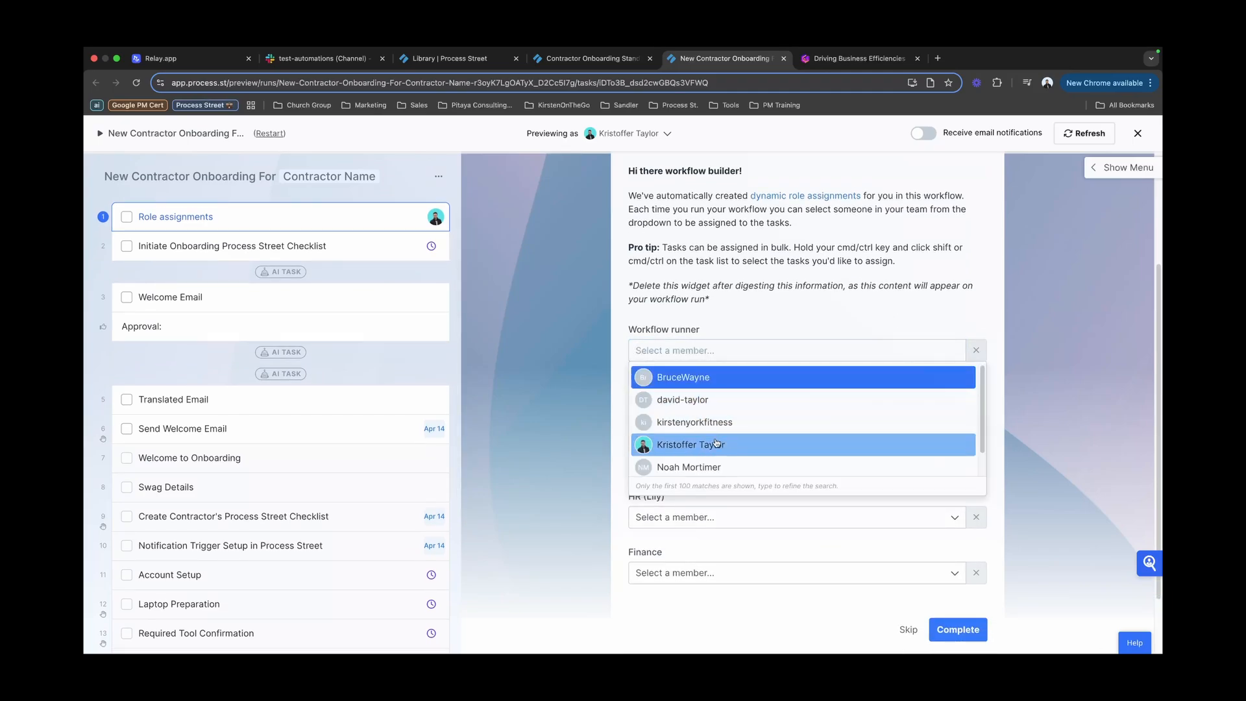
Step: Assign team members to the Workflow runner, Admin and IT roles
left_click(695, 442)
scroll(694, 430, "down", 2)
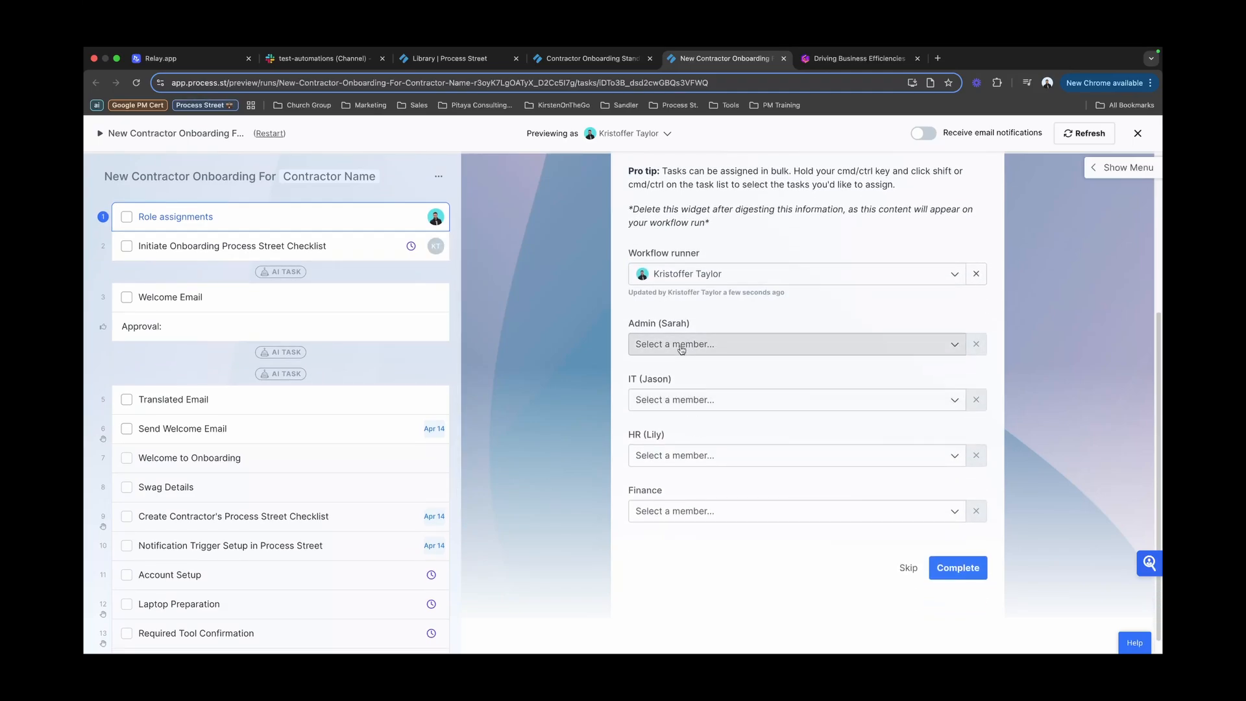
left_click(680, 344)
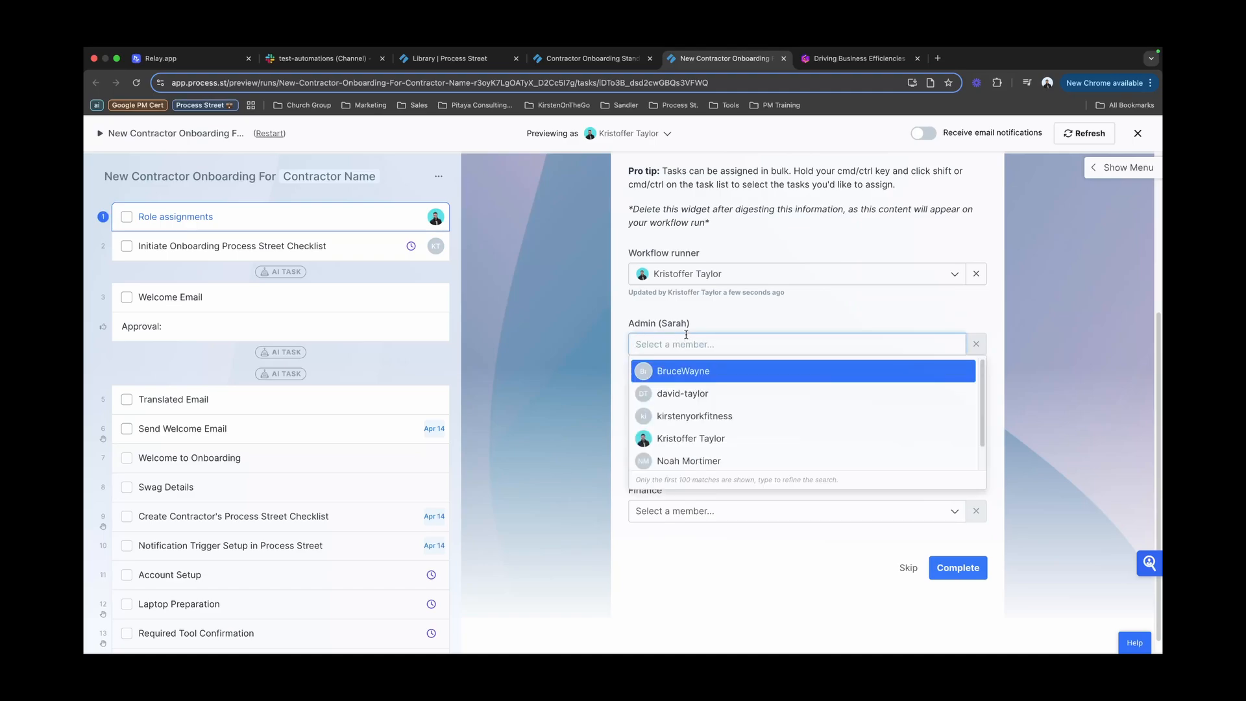
left_click(716, 393)
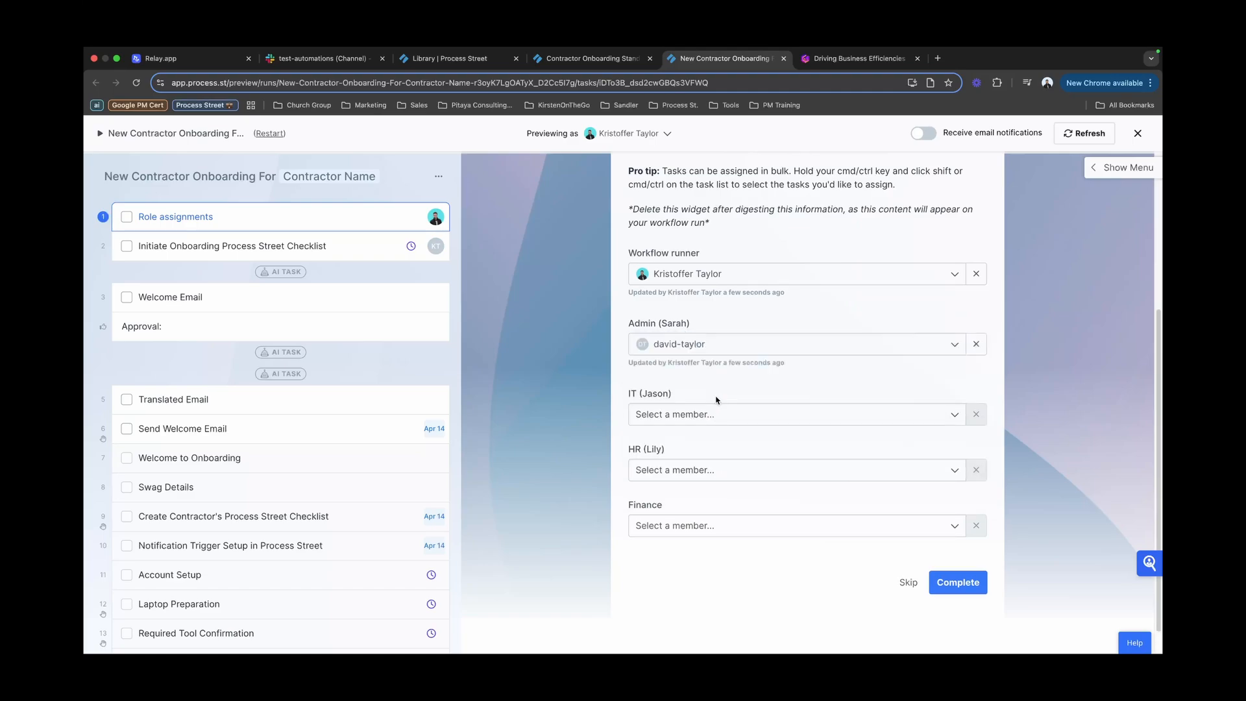
scroll(450, 493, "down", 1)
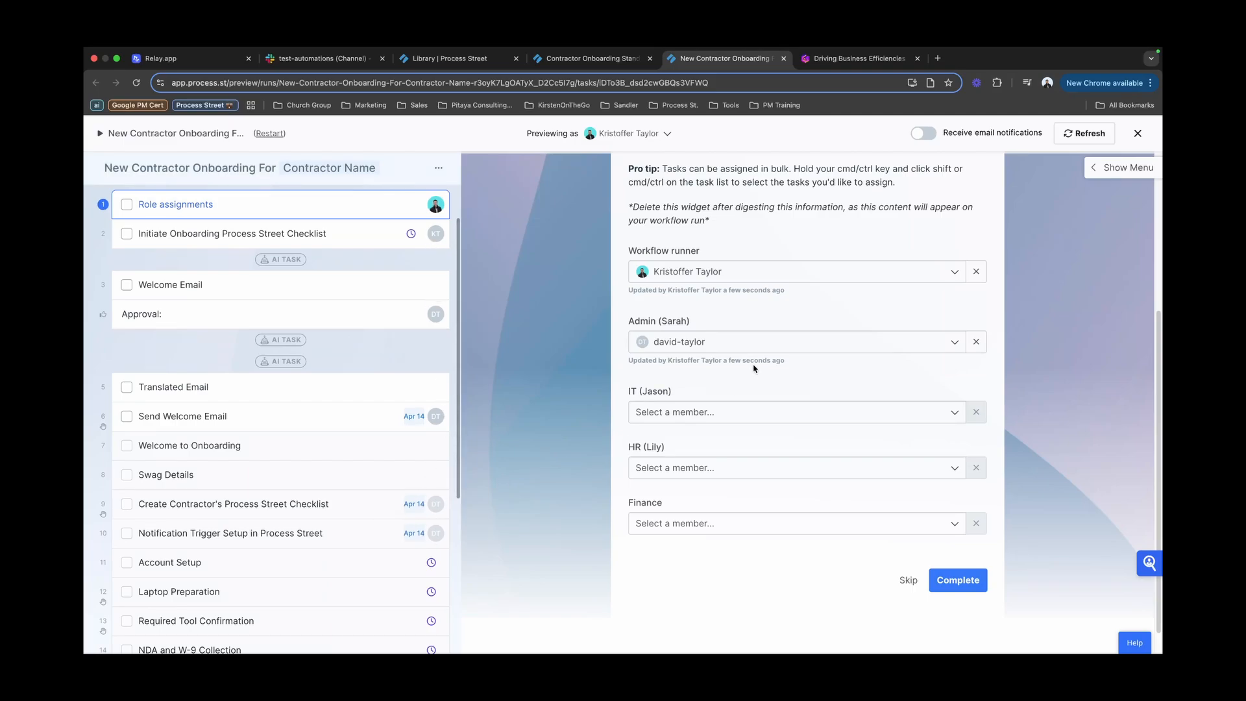
left_click(681, 412)
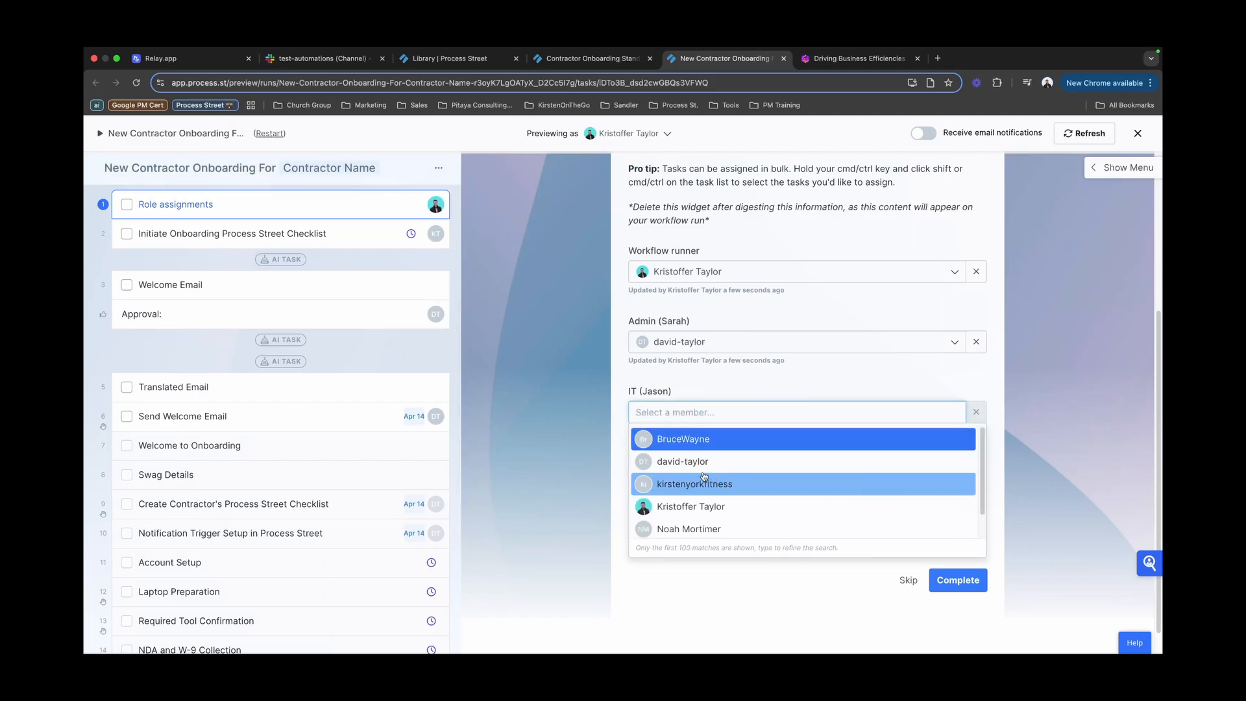
scroll(698, 470, "down", 1)
left_click(696, 532)
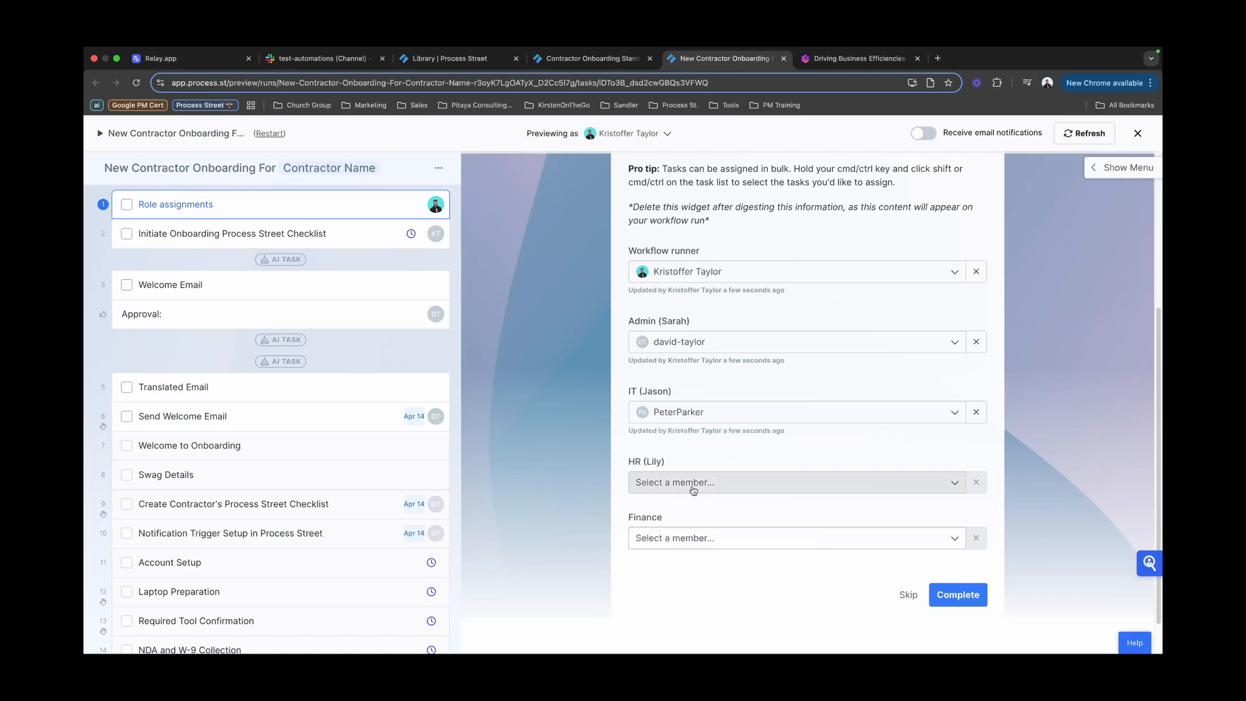
Step: Assign team members to the HR and Finance roles, then complete the Role assignments task
left_click(672, 470)
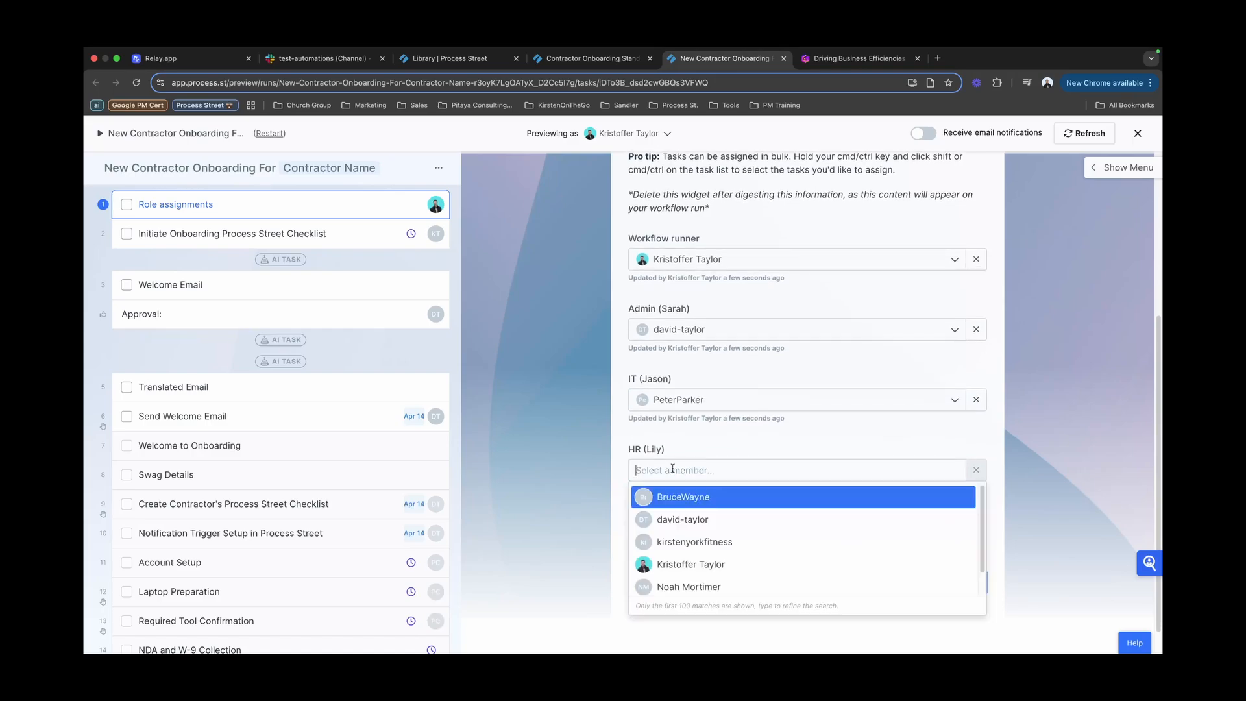
left_click(741, 495)
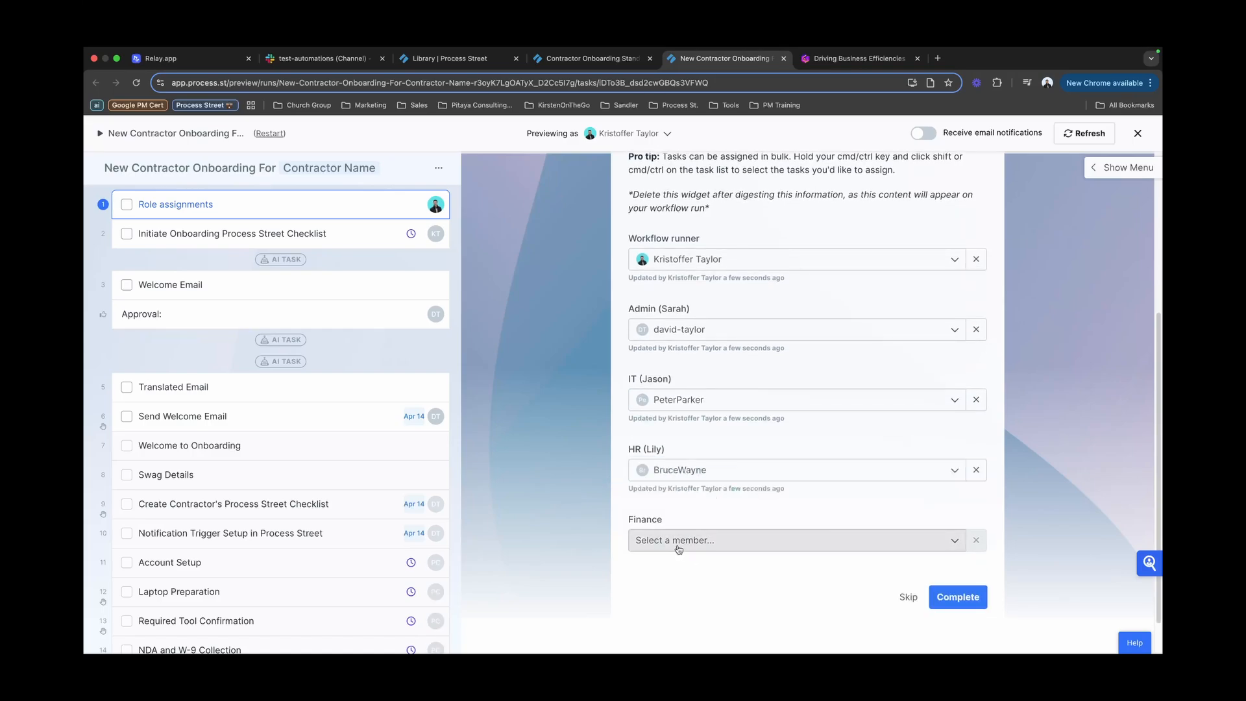
left_click(678, 545)
left_click(711, 483)
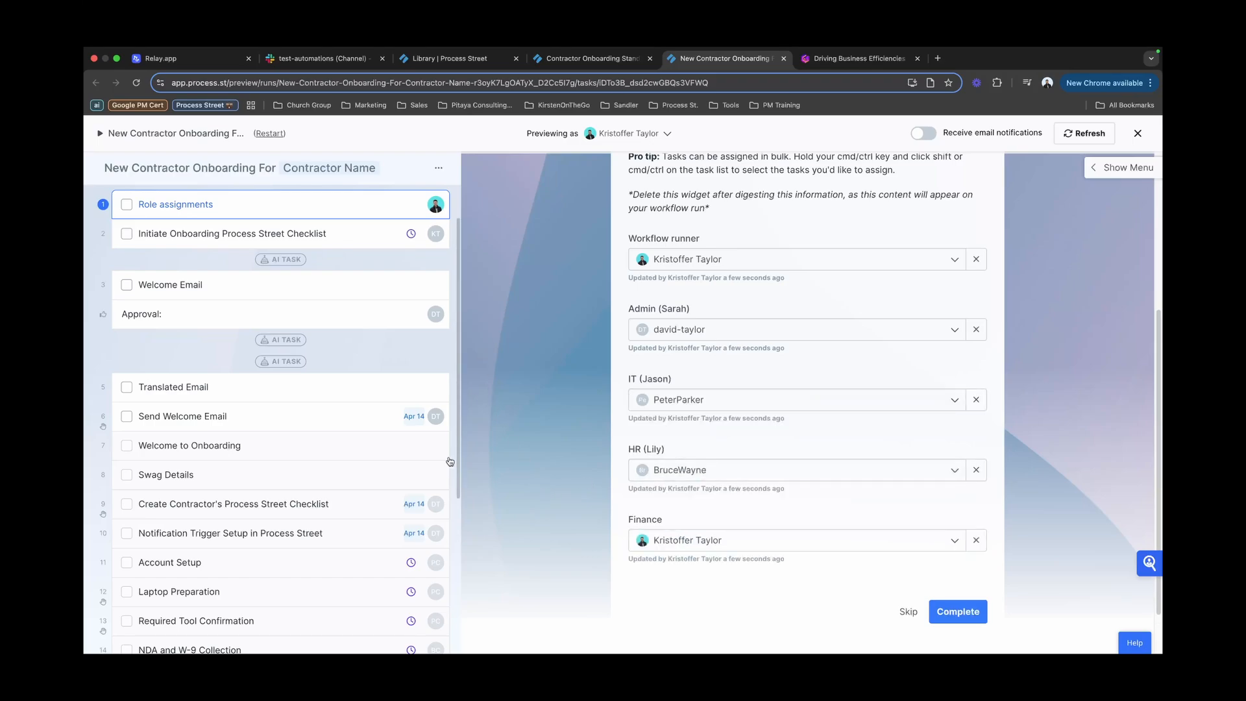
scroll(431, 476, "down", 3)
scroll(431, 476, "down", 3)
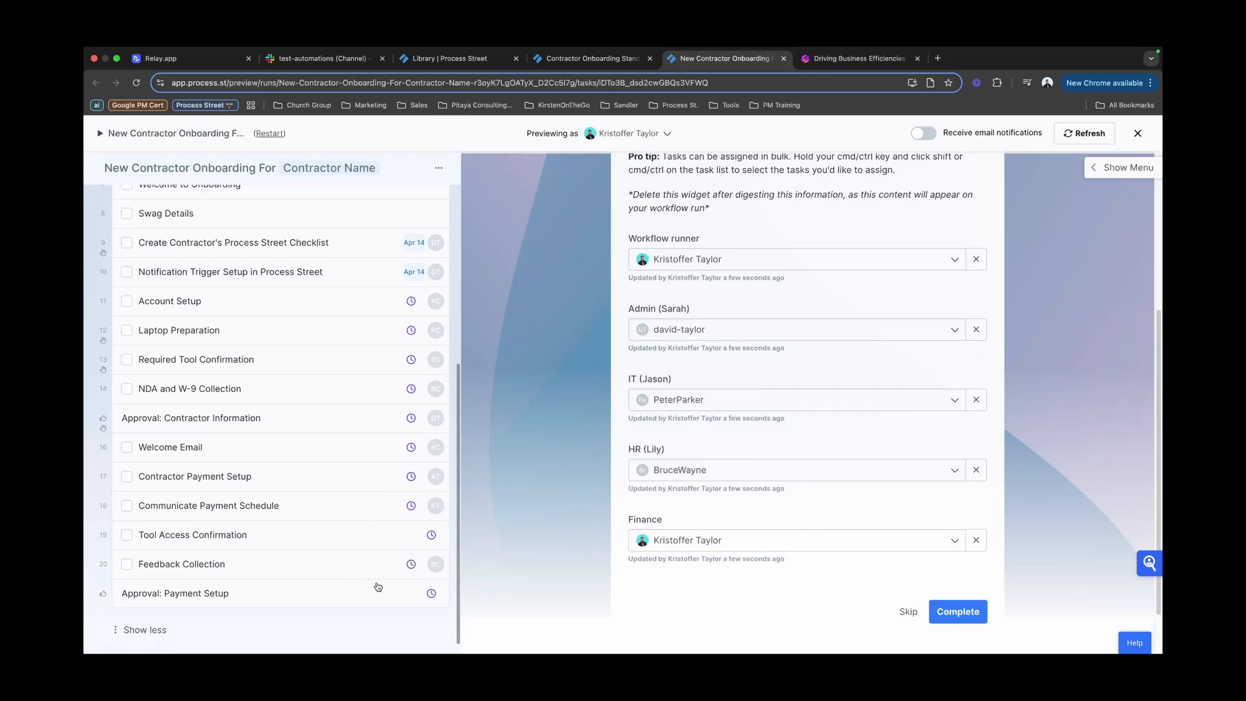
scroll(430, 571, "up", 1)
scroll(429, 571, "up", 5)
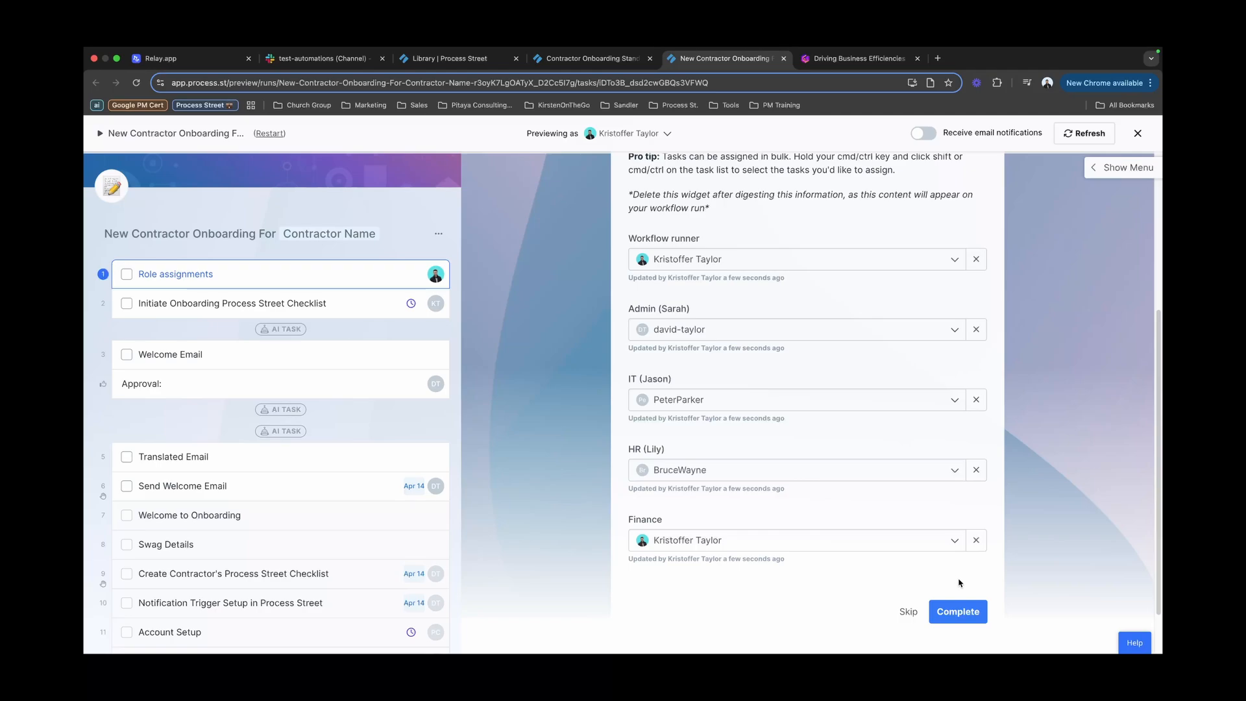
left_click(958, 611)
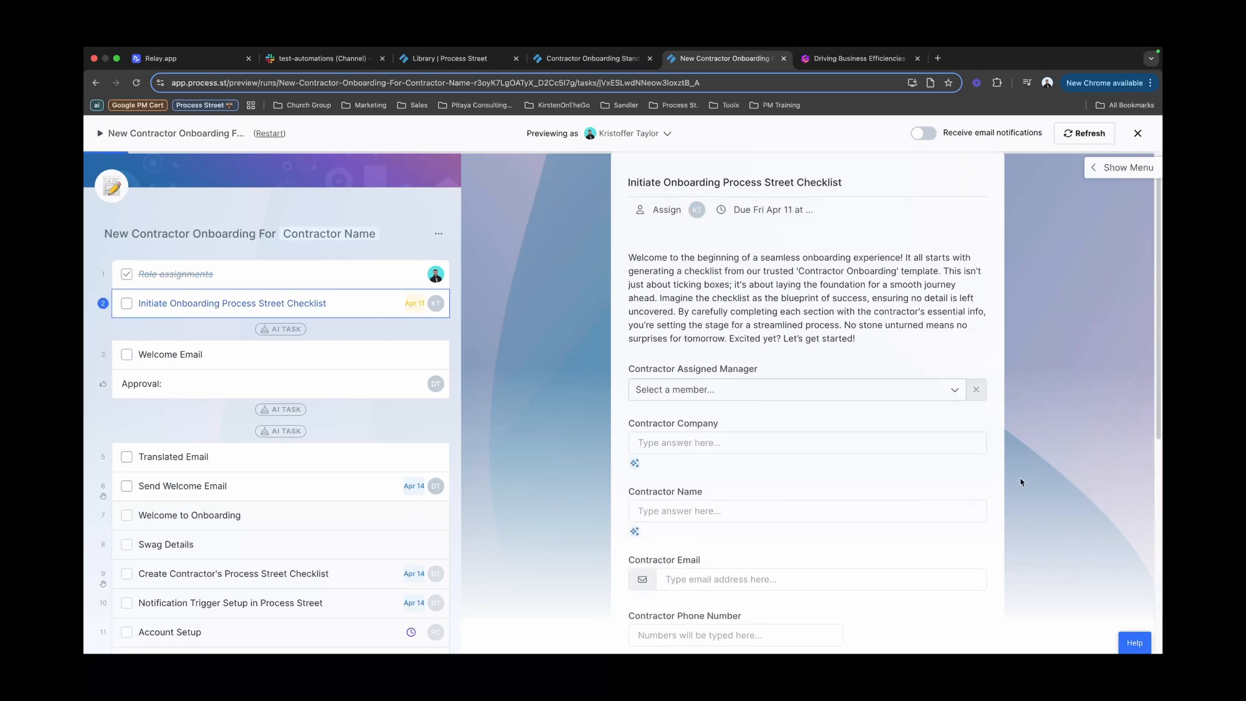
Step: Choose a Contractor Assigned Manager and set the Contractor Company to 'Acme'
scroll(1009, 458, "down", 1)
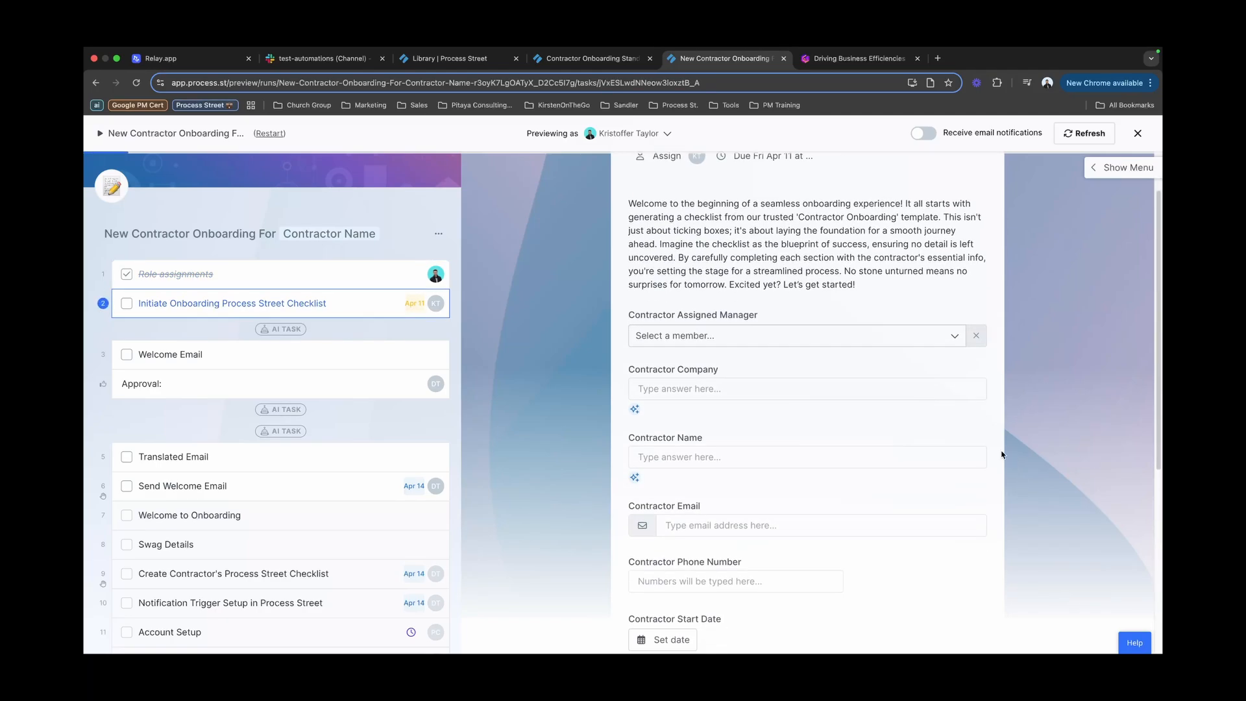
left_click(777, 336)
left_click(710, 431)
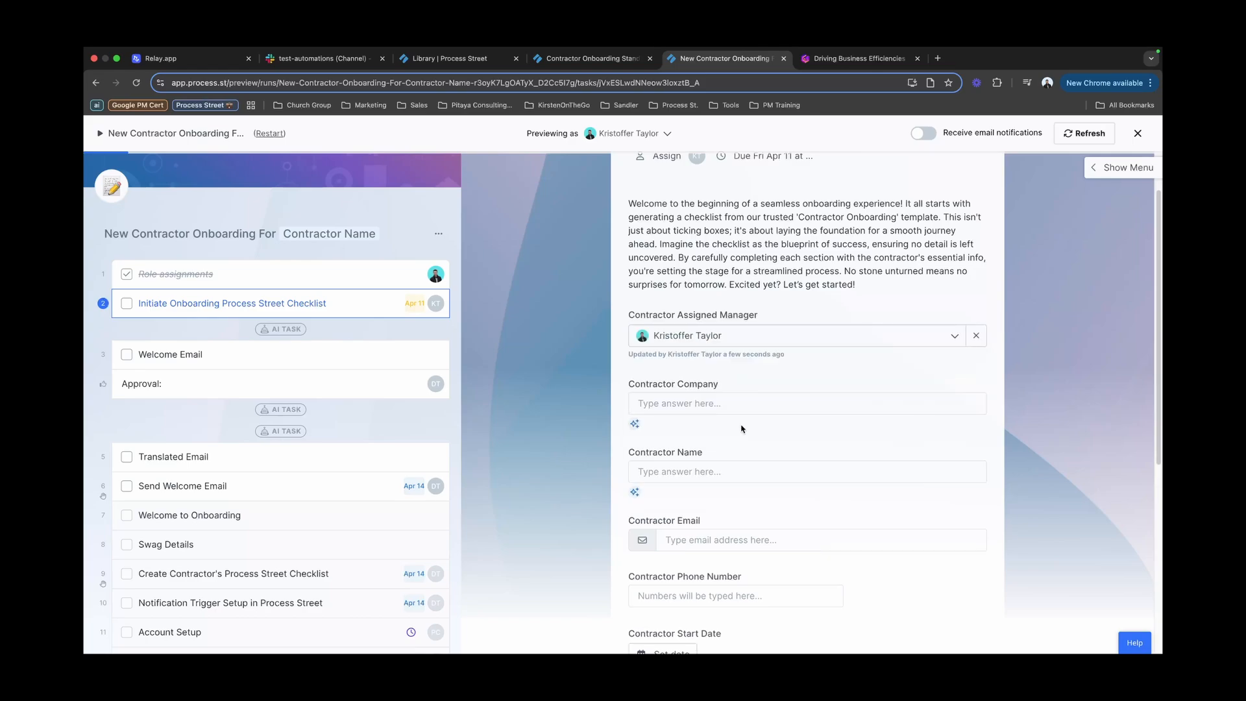
left_click(716, 409)
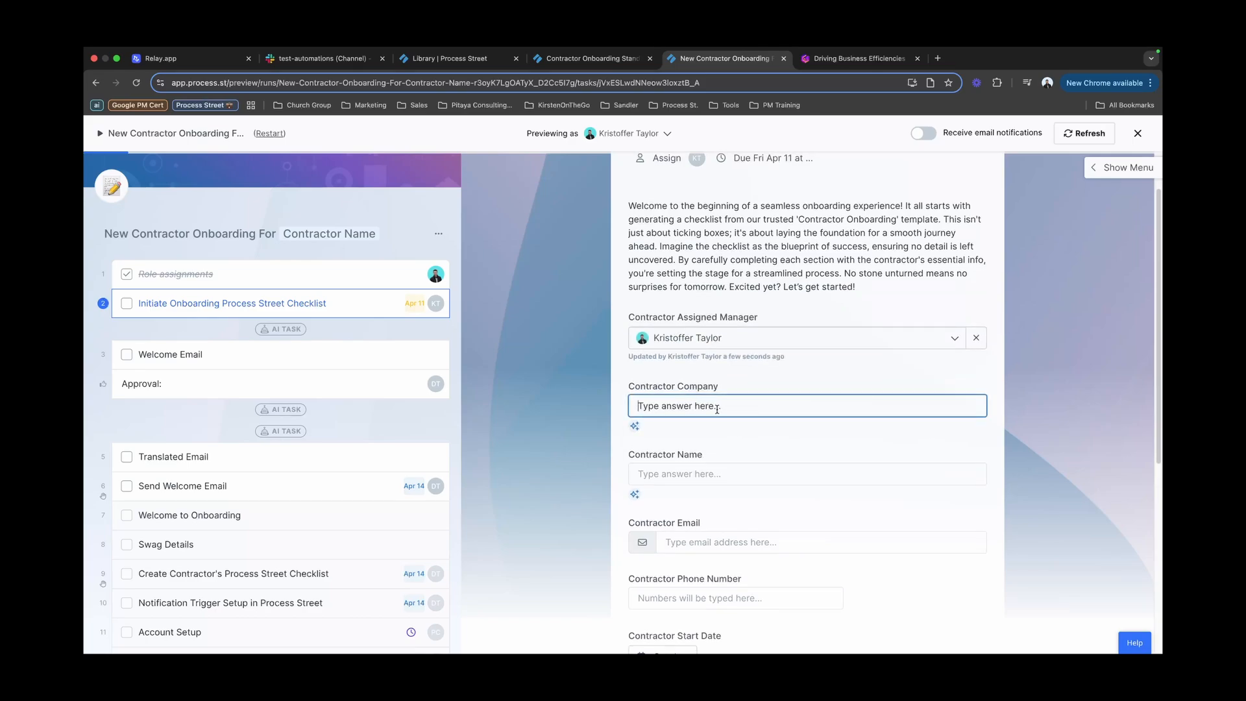
type("Acme")
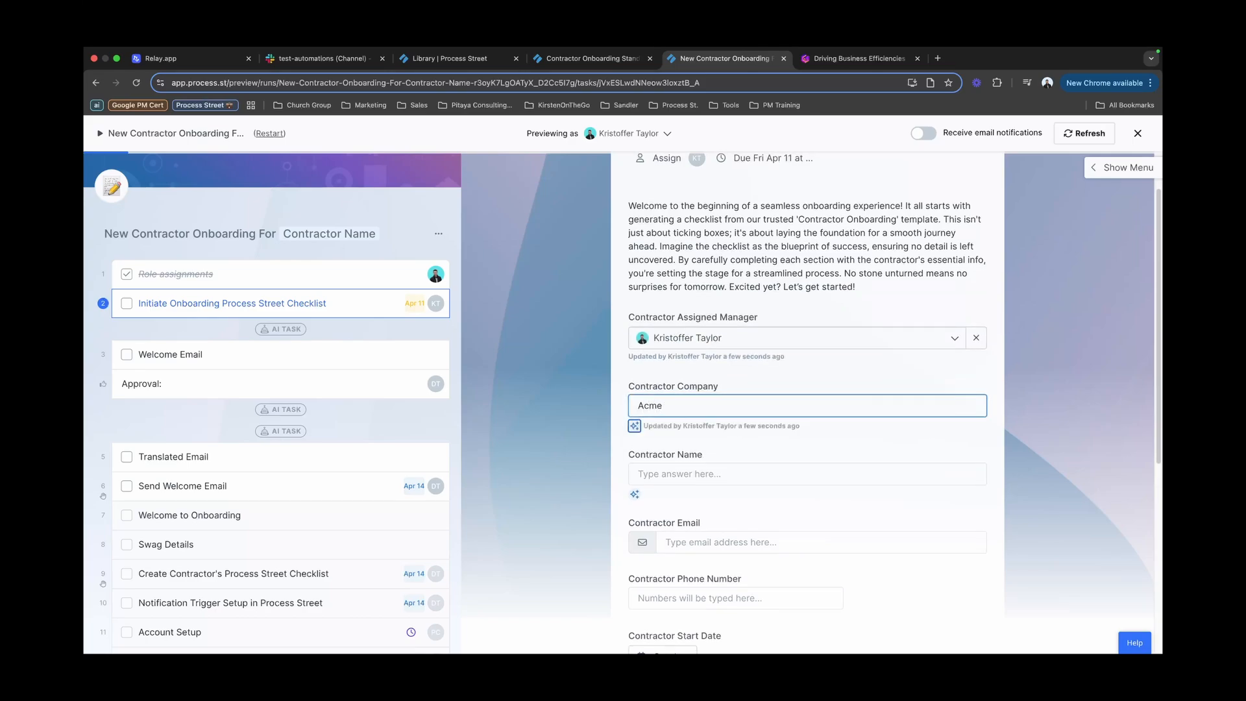
key("Tab")
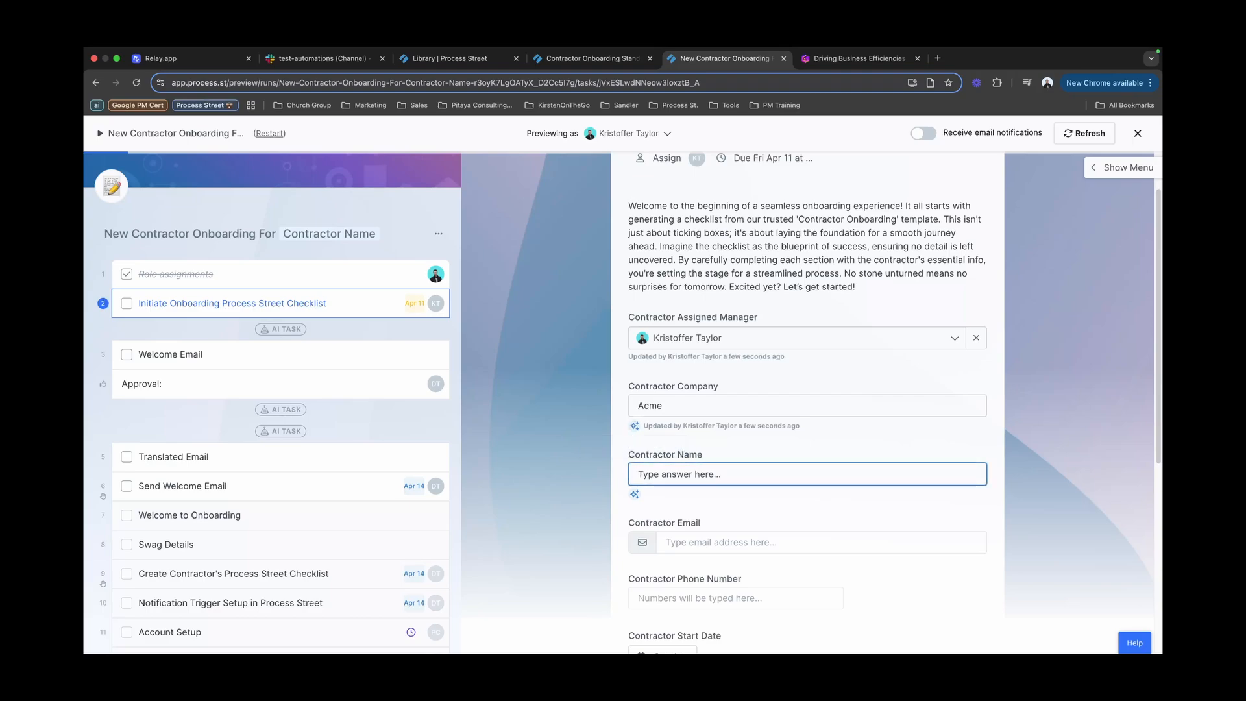
Step: Enter the contractor's full name and e-mail address
type("Jon")
key("Tab")
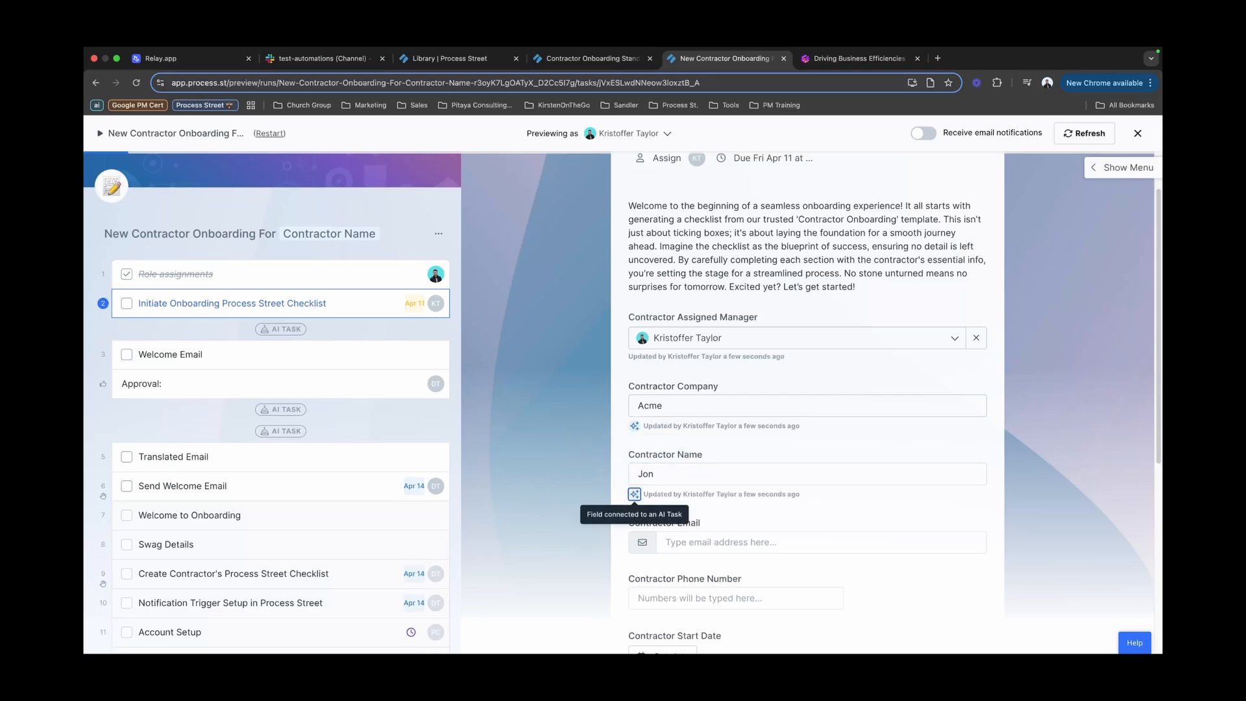
left_click(721, 477)
type("Doe")
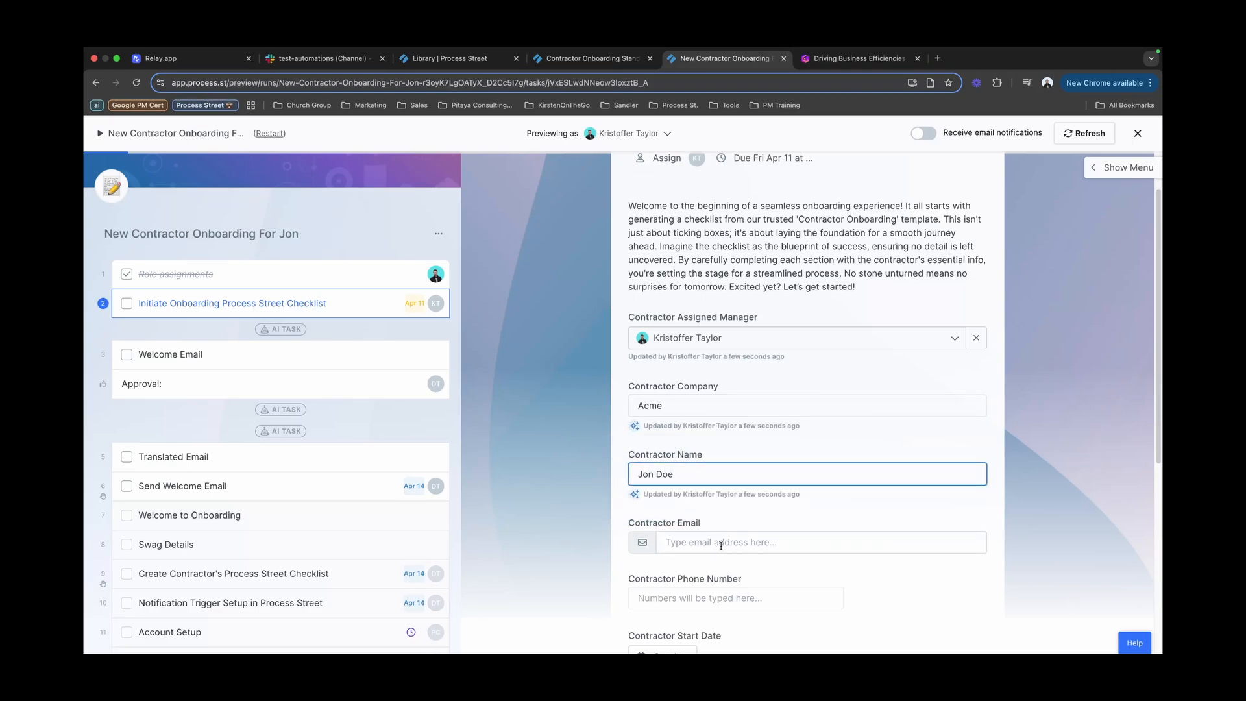
left_click(801, 542)
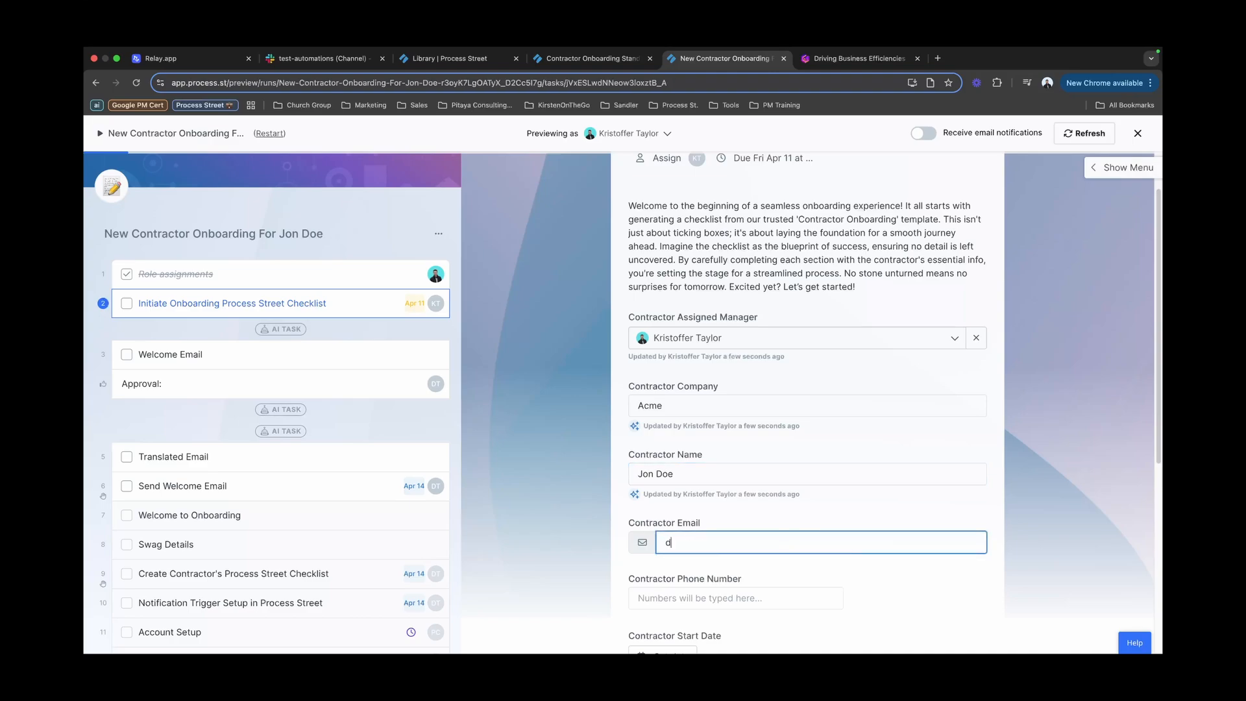
Step: Set the contractor's start date to May 5, 2025
scroll(740, 506, "down", 5)
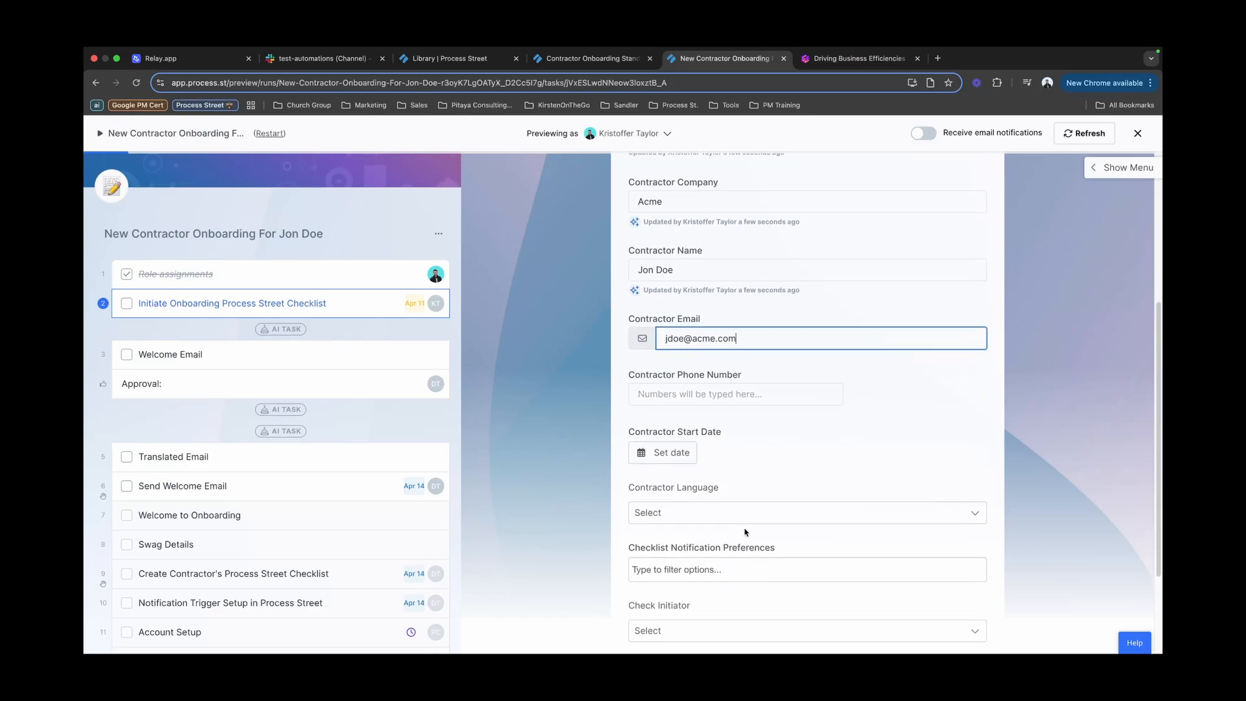
left_click(670, 452)
left_click(680, 590)
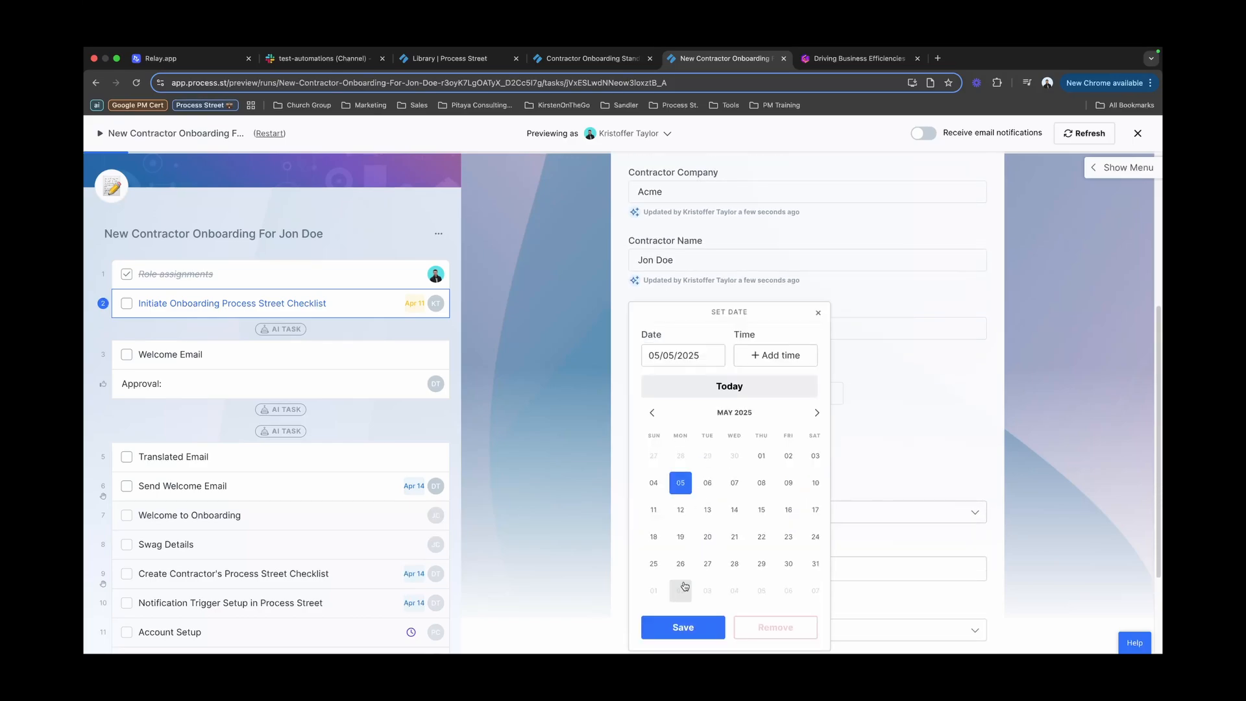
left_click(683, 627)
Step: Set the contractor language to Spanish and complete the checklist-initiation task
left_click(685, 529)
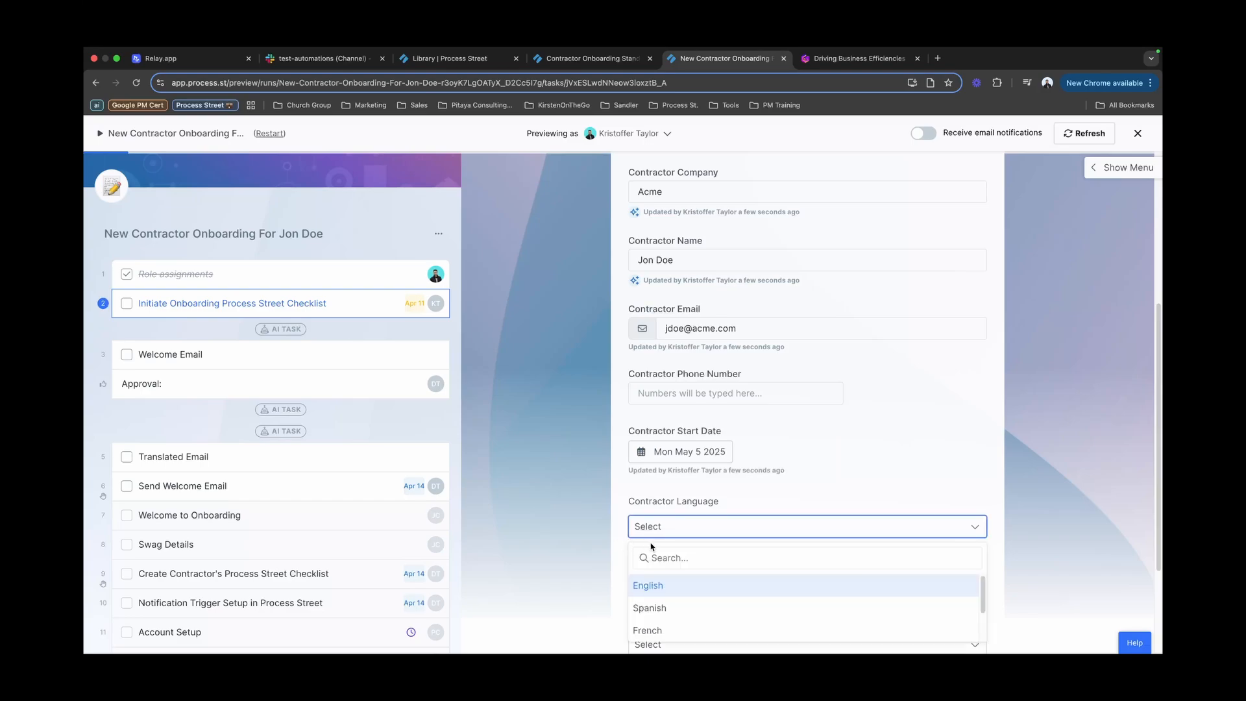
scroll(678, 581, "down", 1)
scroll(649, 577, "up", 1)
scroll(617, 563, "down", 1)
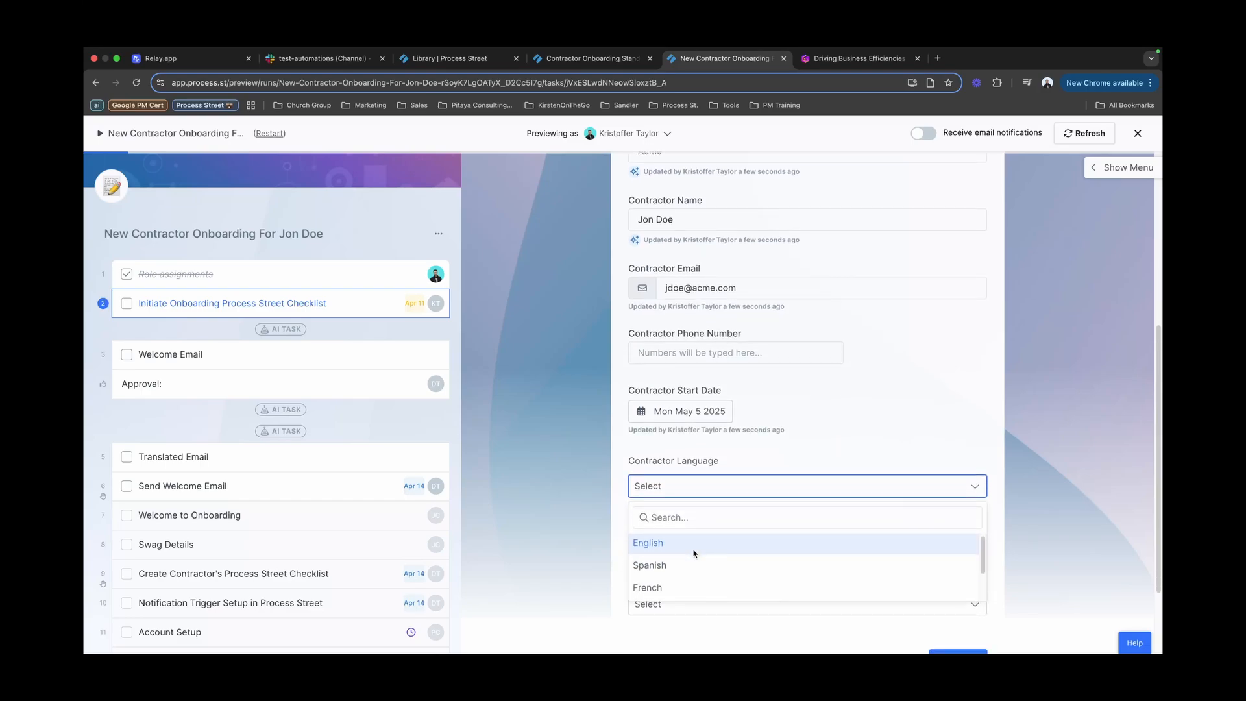
left_click(686, 568)
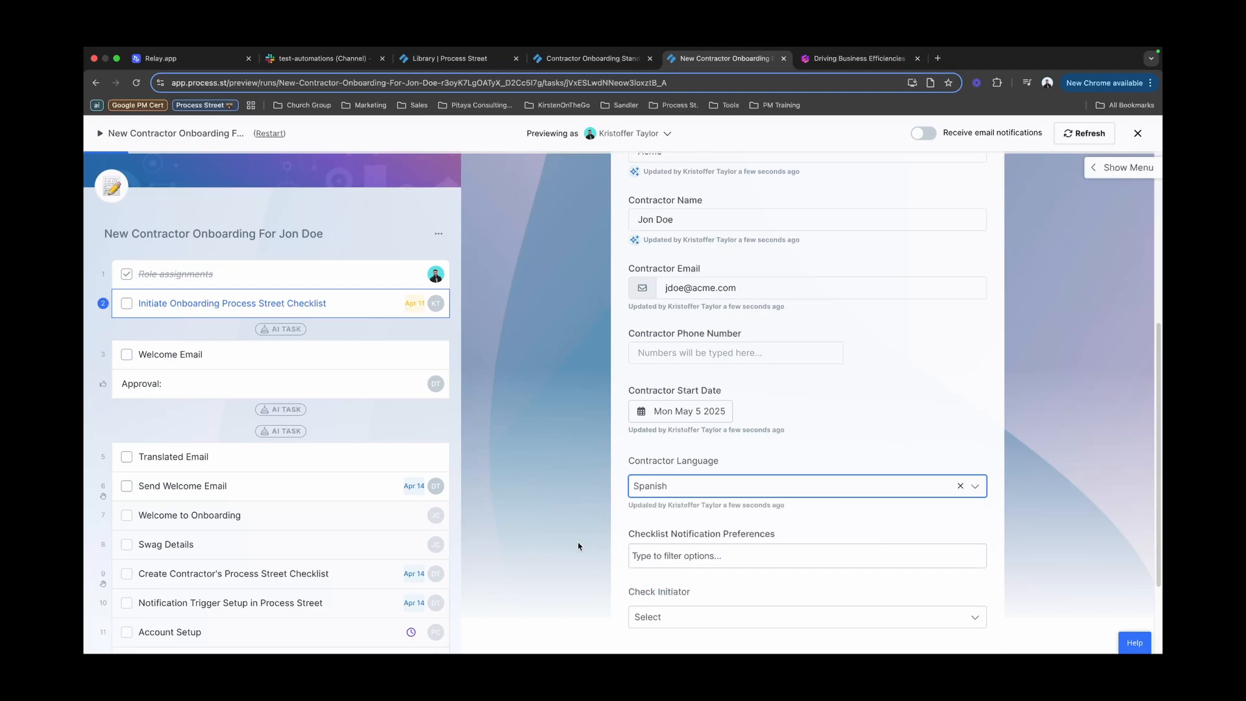
scroll(579, 546, "down", 2)
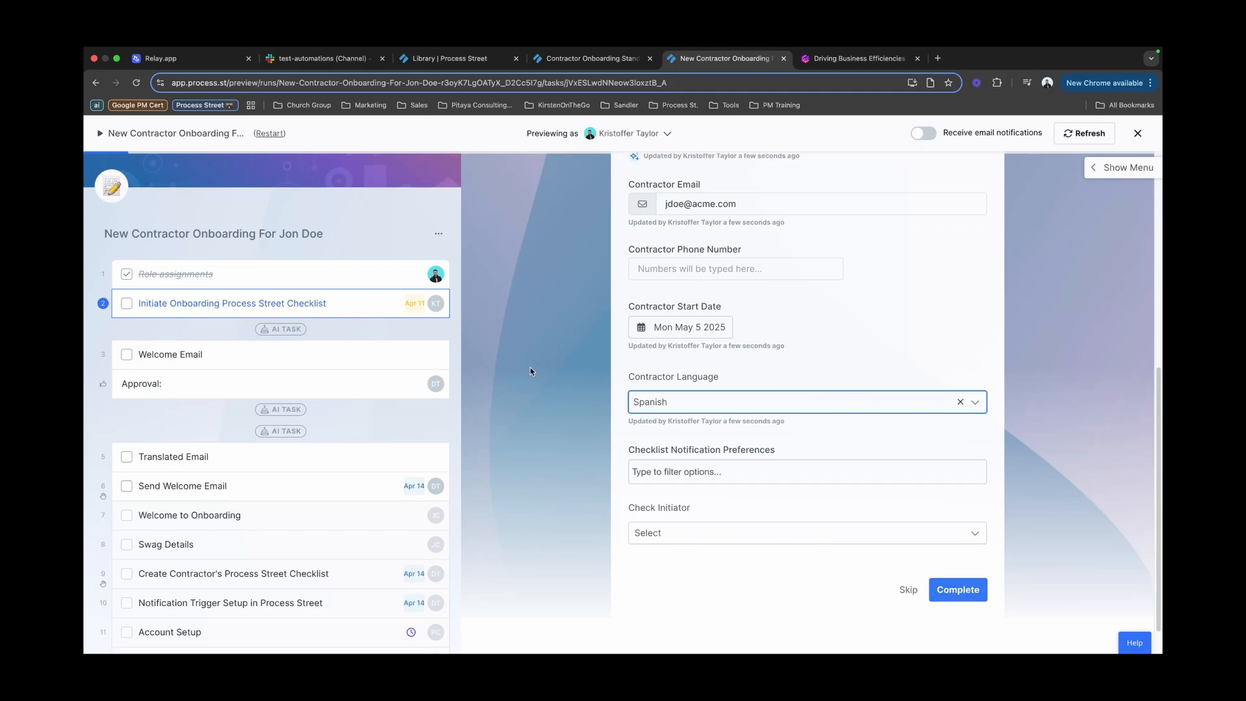
mouse_move(265, 331)
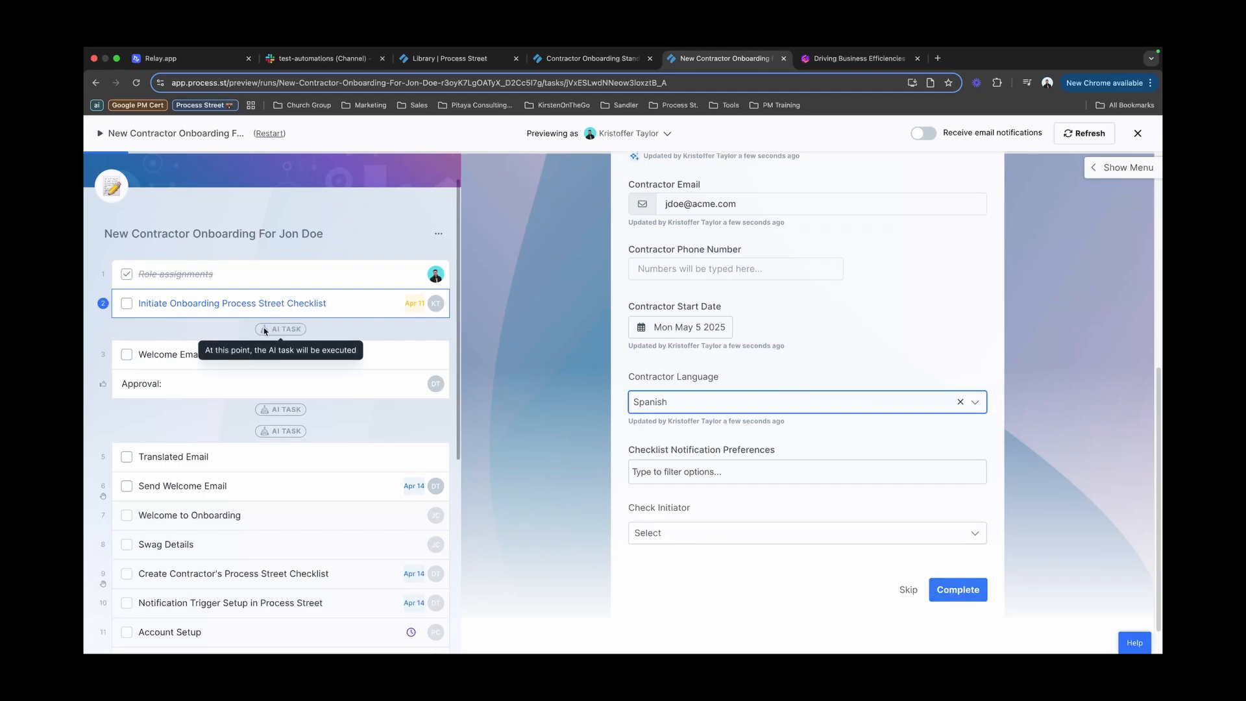
left_click(972, 591)
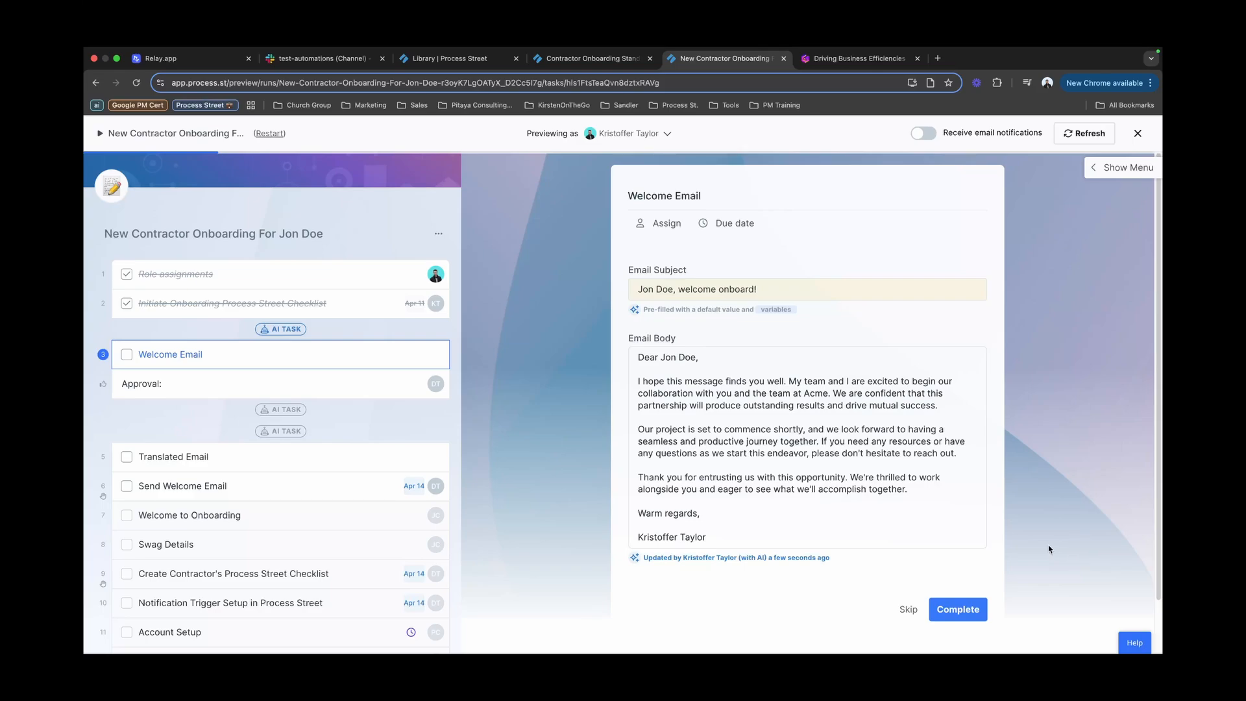
Step: Complete the AI-generated Welcome Email task and review the drafted email in the Approval task
scroll(692, 362, "down", 1)
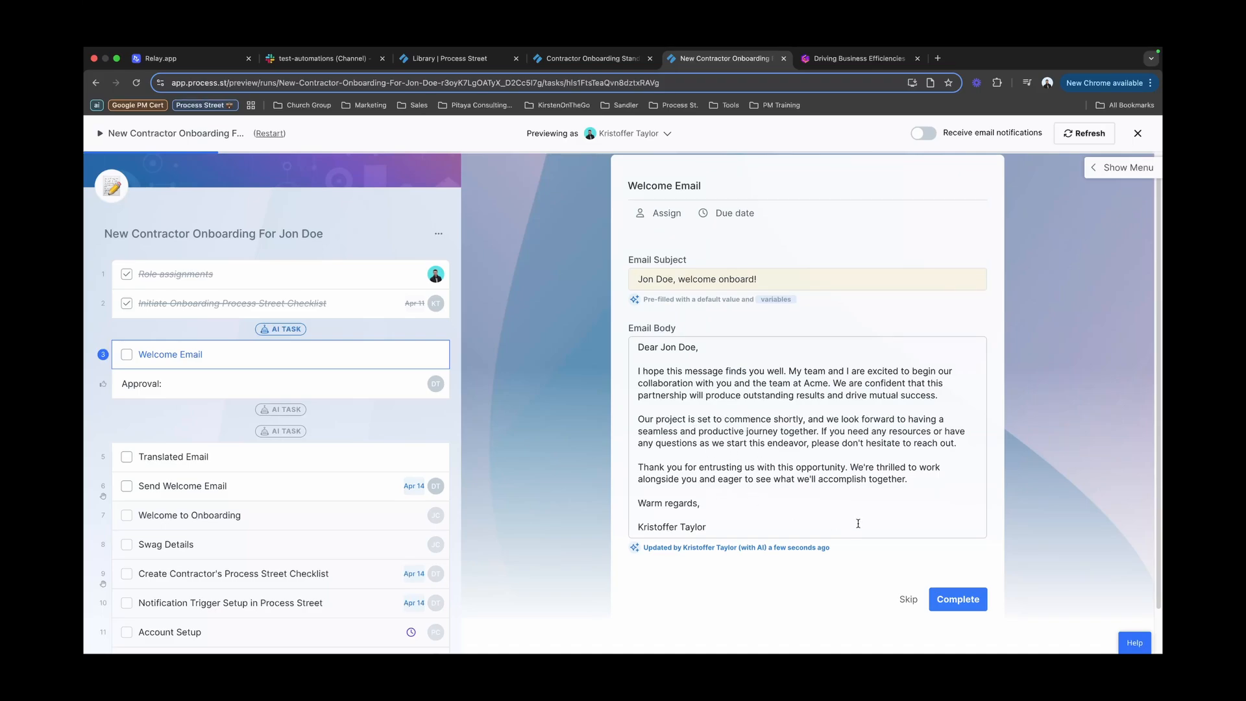
left_click(957, 599)
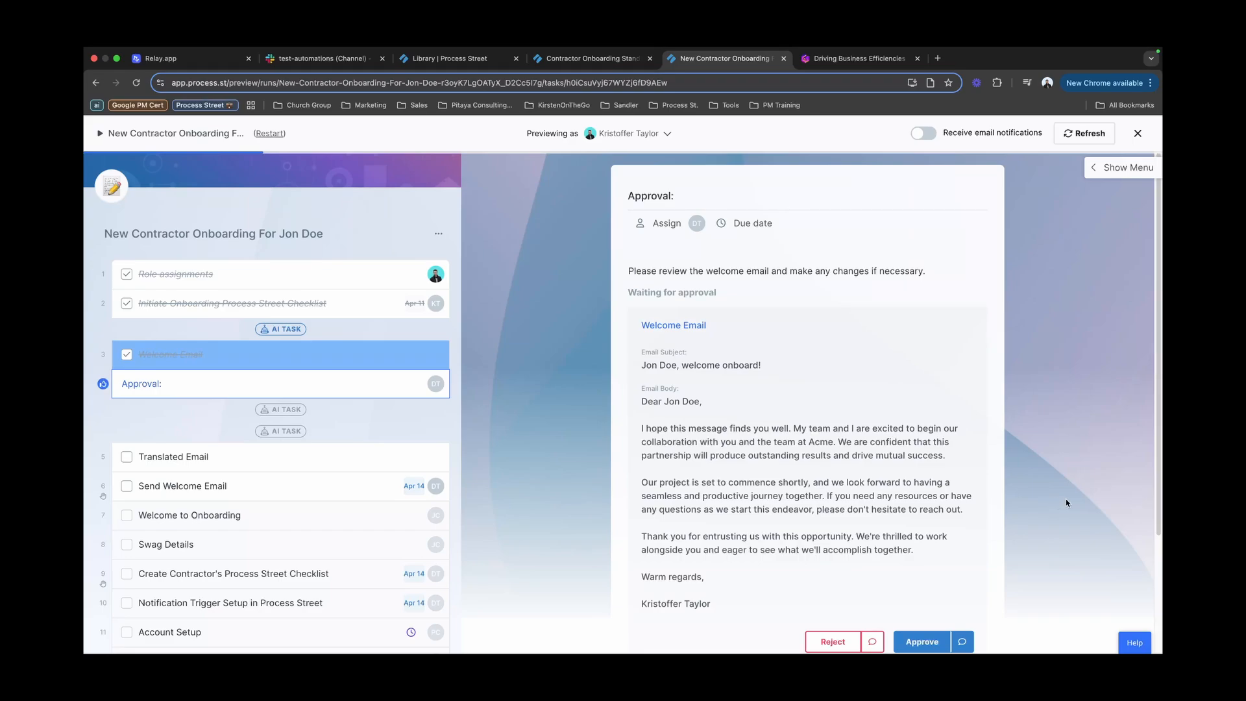
scroll(1066, 503, "down", 1)
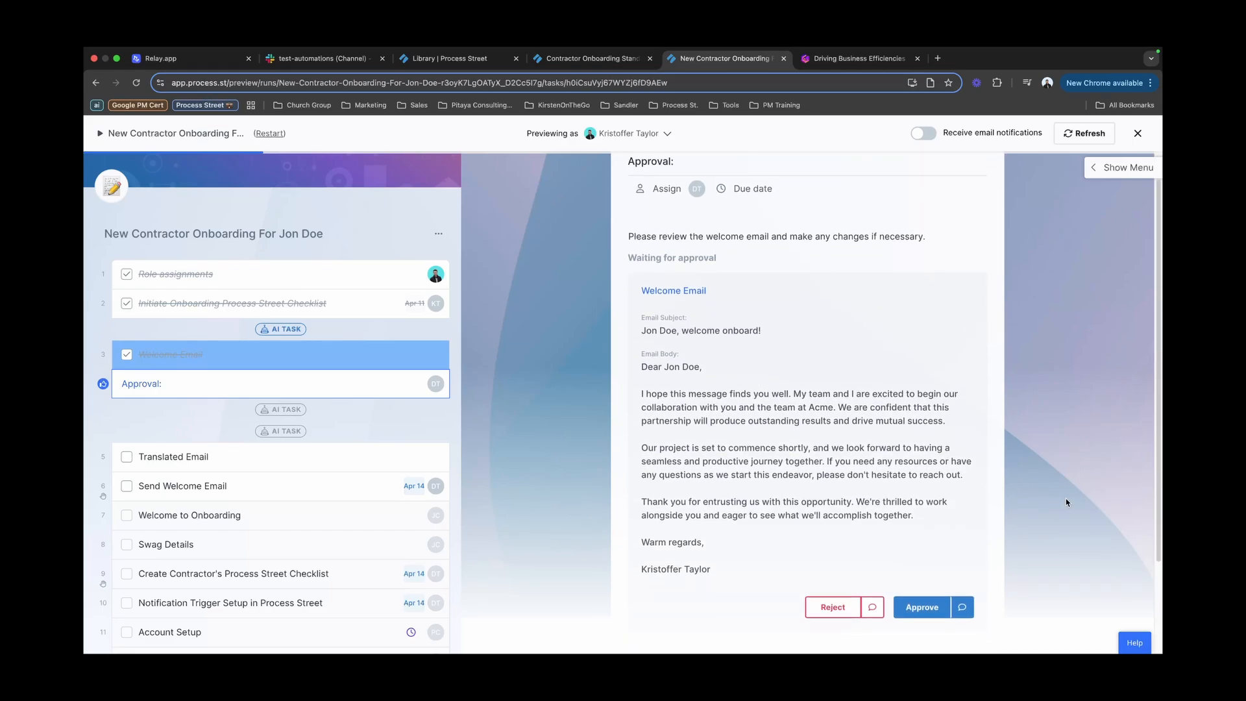
scroll(1066, 497, "down", 1)
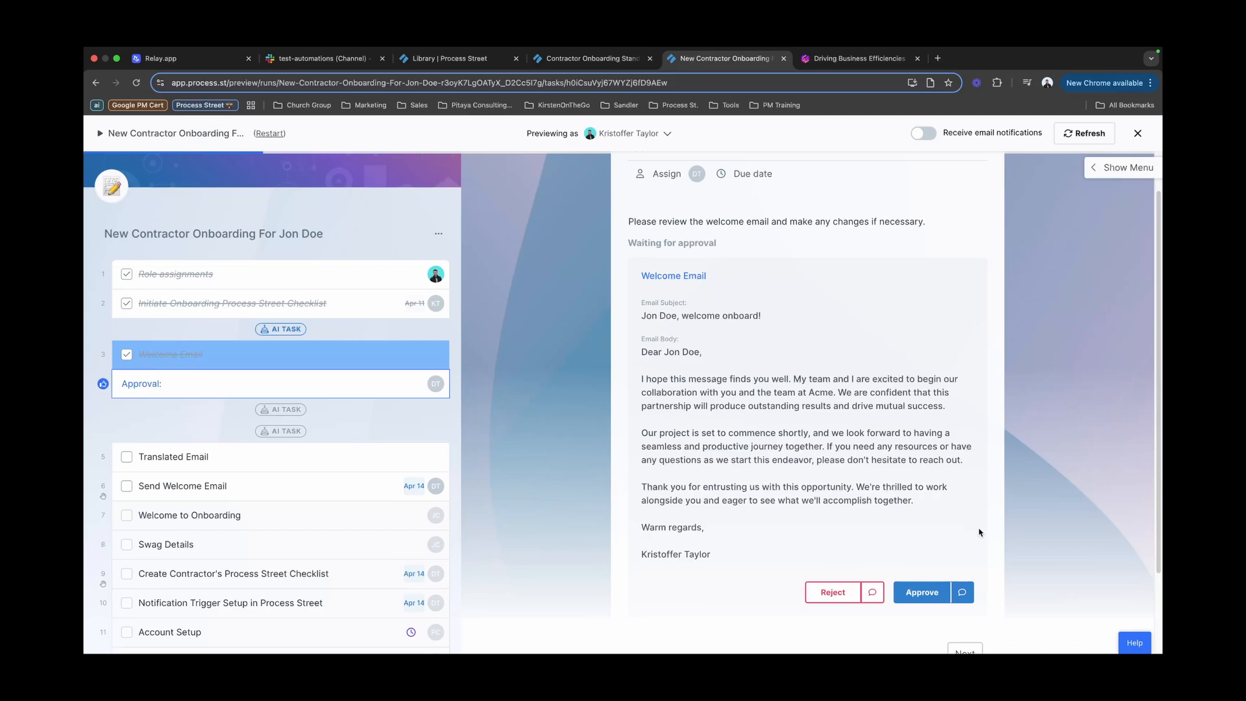
scroll(978, 532, "down", 2)
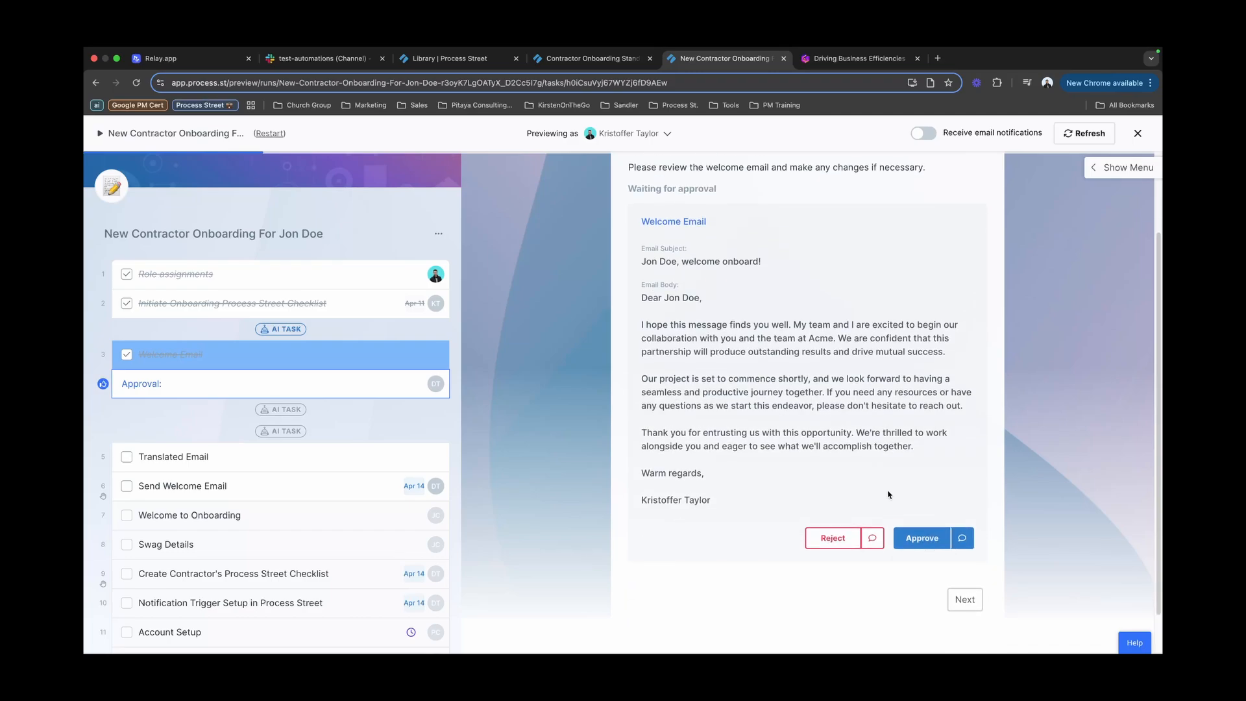
Step: Approve the welcome email and review the generated Spanish subject and email
left_click(919, 540)
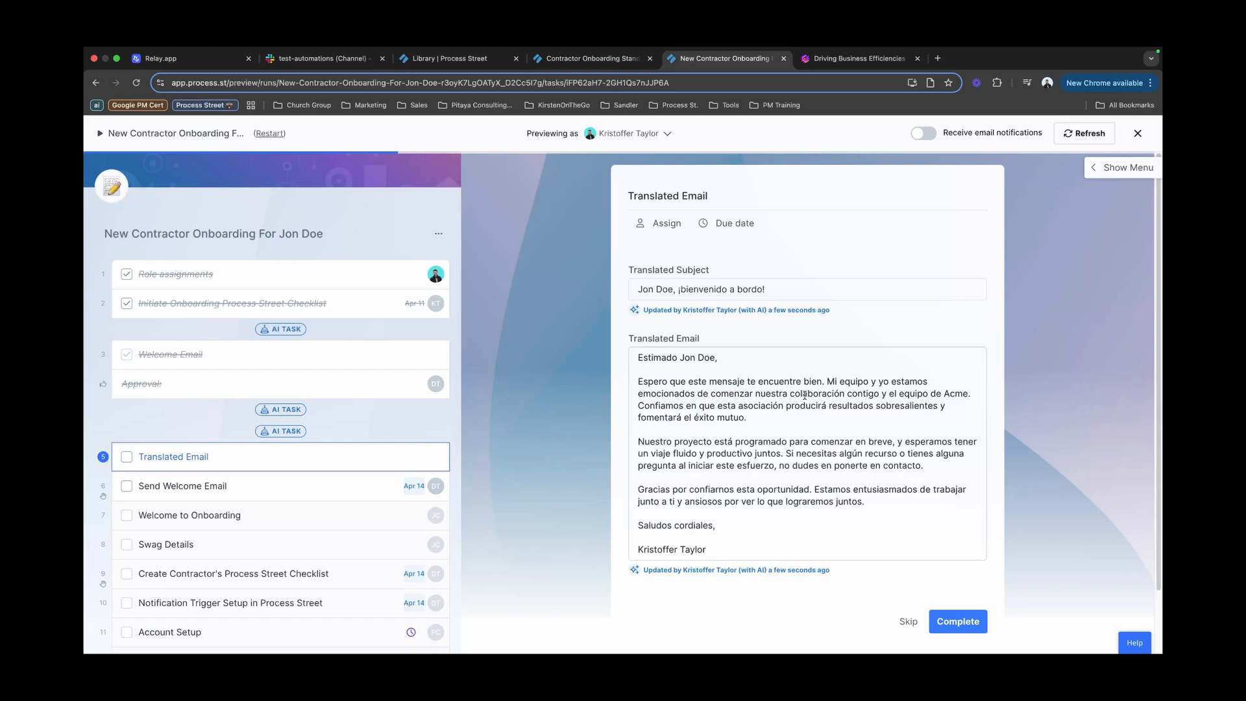
scroll(804, 395, "down", 1)
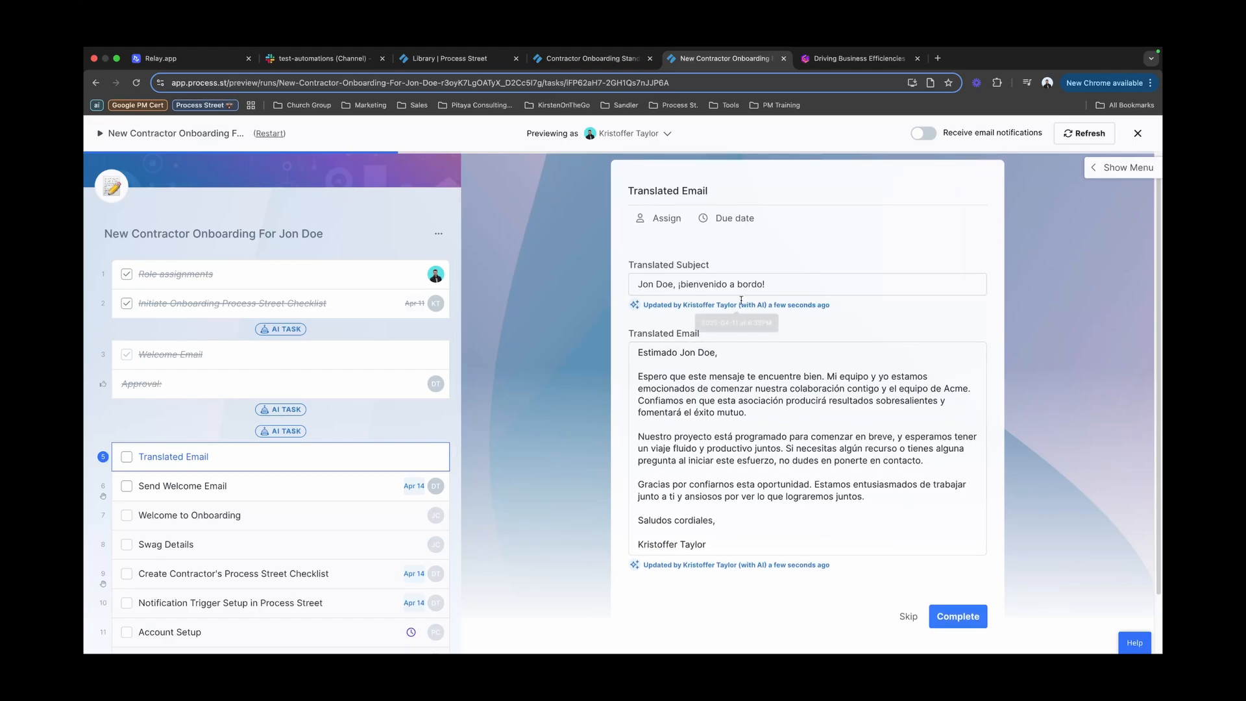
scroll(1038, 457, "up", 1)
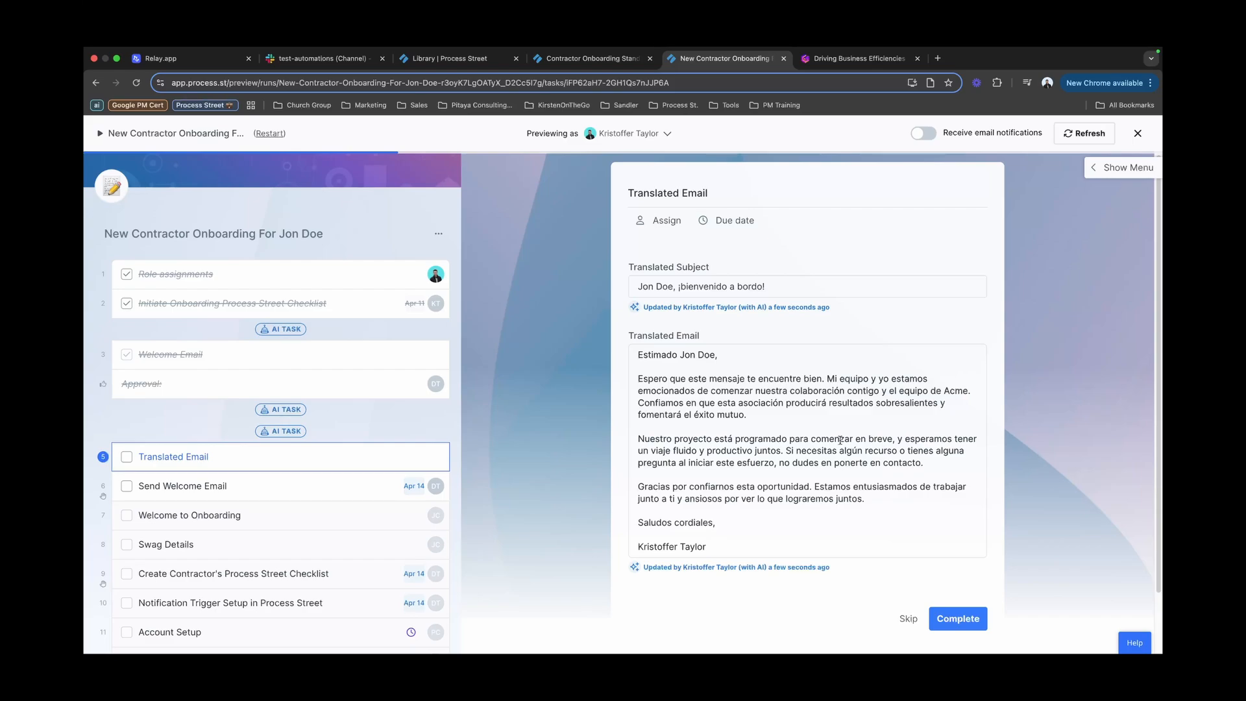
scroll(838, 440, "down", 1)
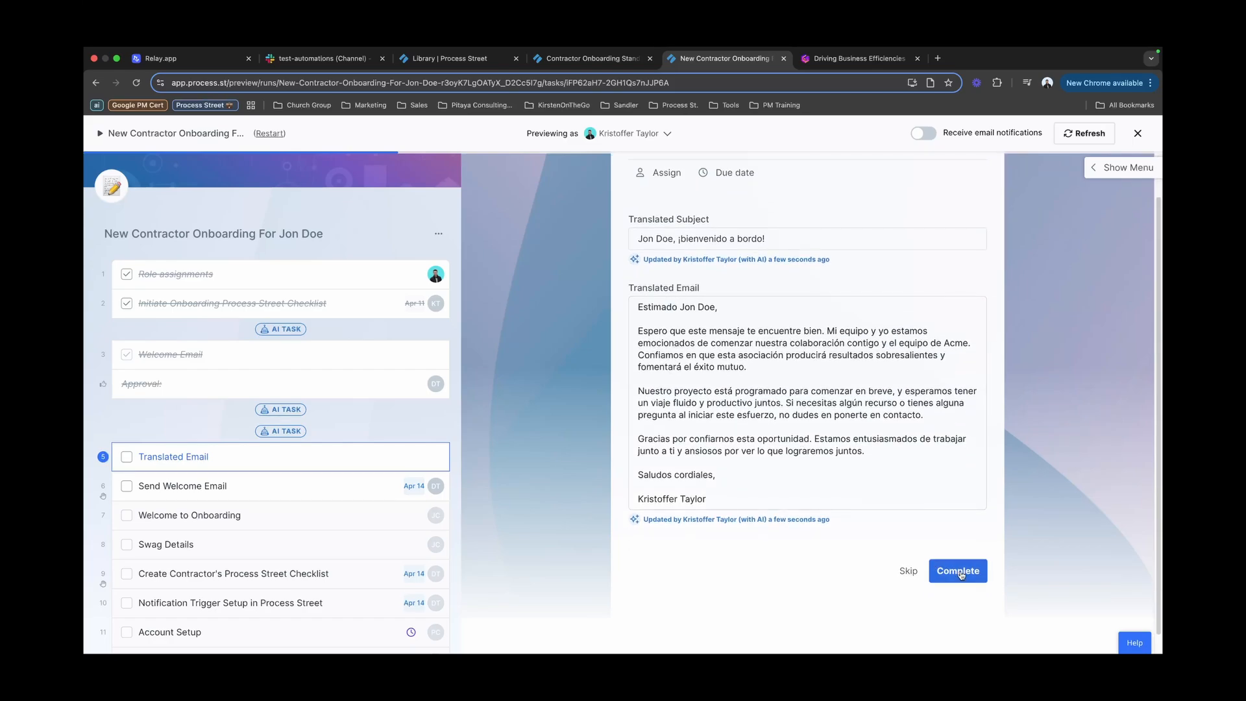
Step: Complete the Translated Email task and review the Spanish message in Send Welcome Email
left_click(960, 574)
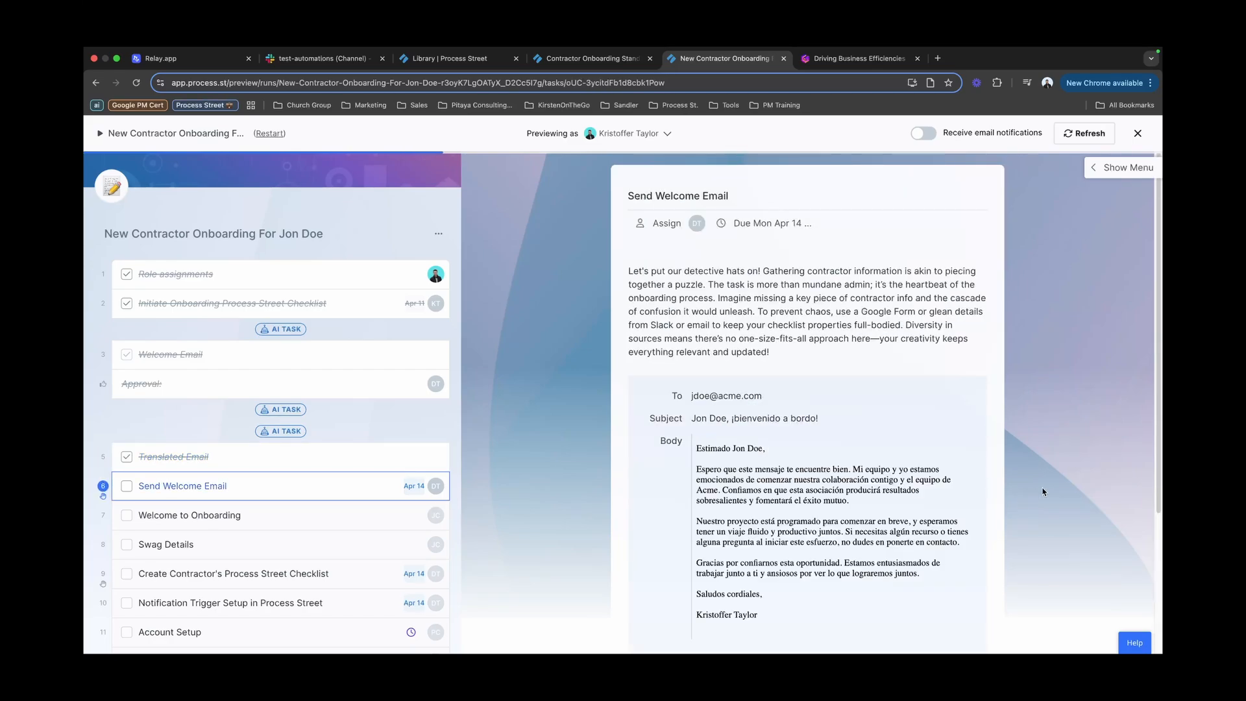
scroll(1090, 463, "down", 2)
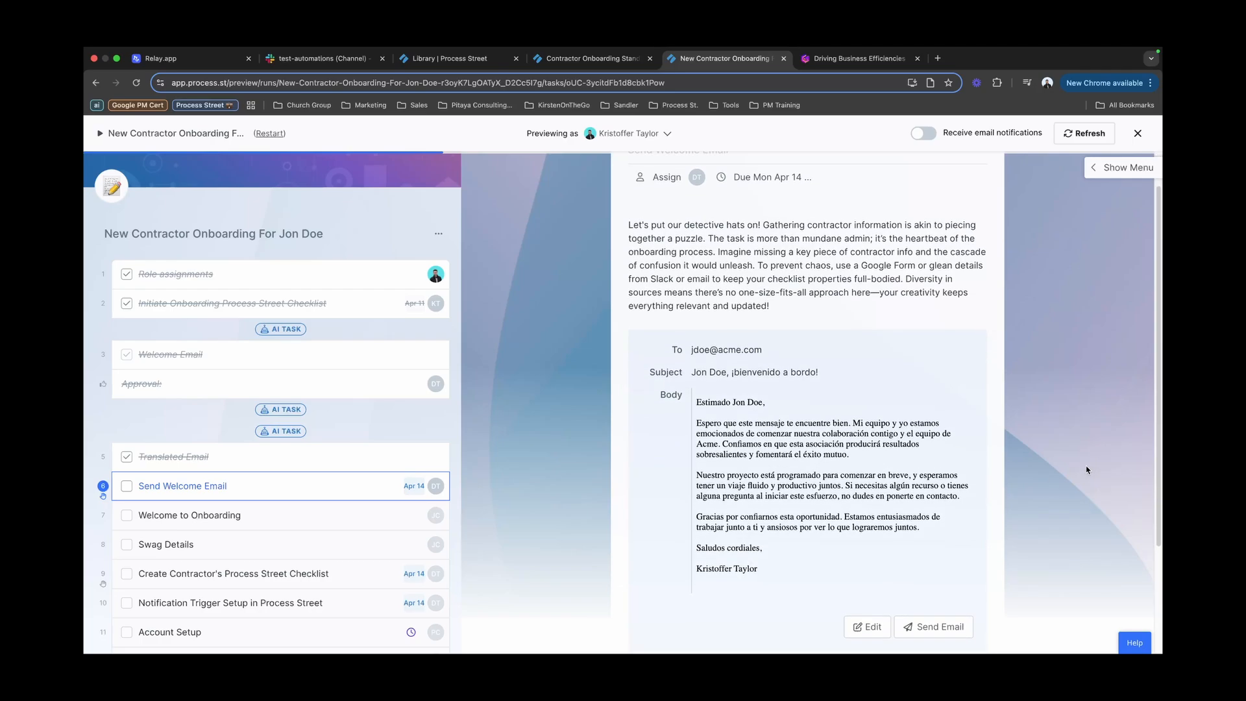
scroll(1086, 468, "down", 2)
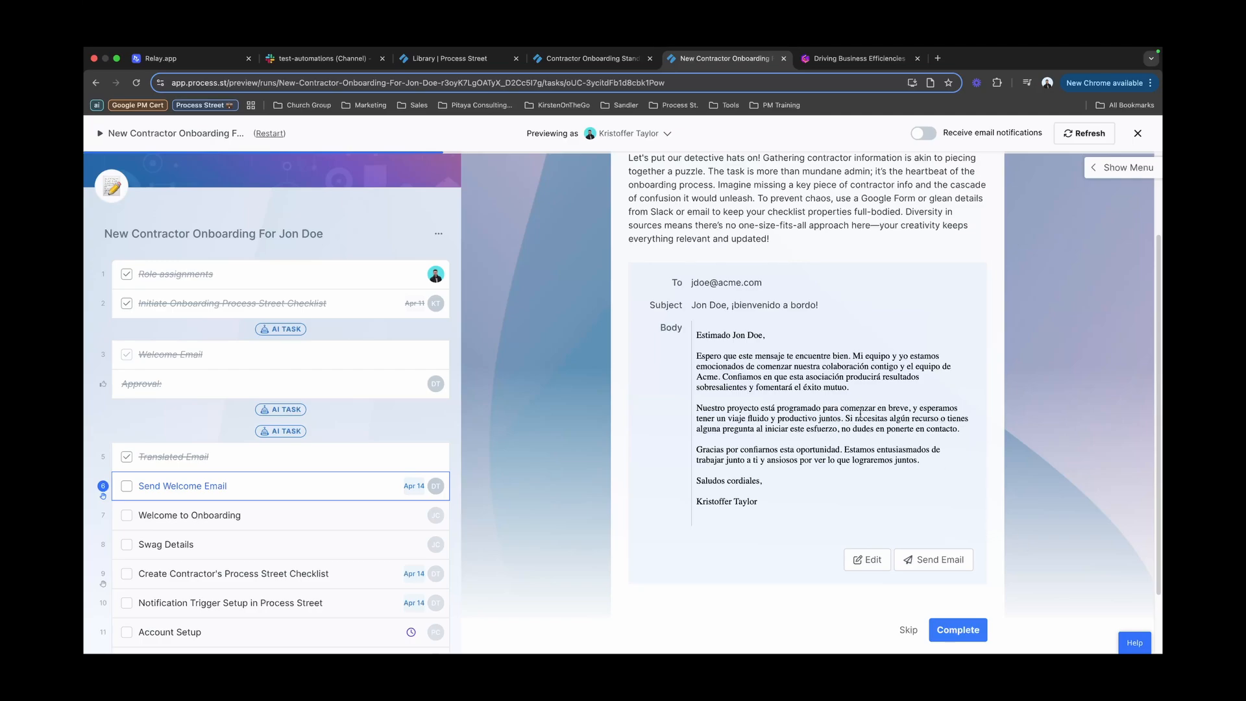
scroll(721, 280, "up", 1)
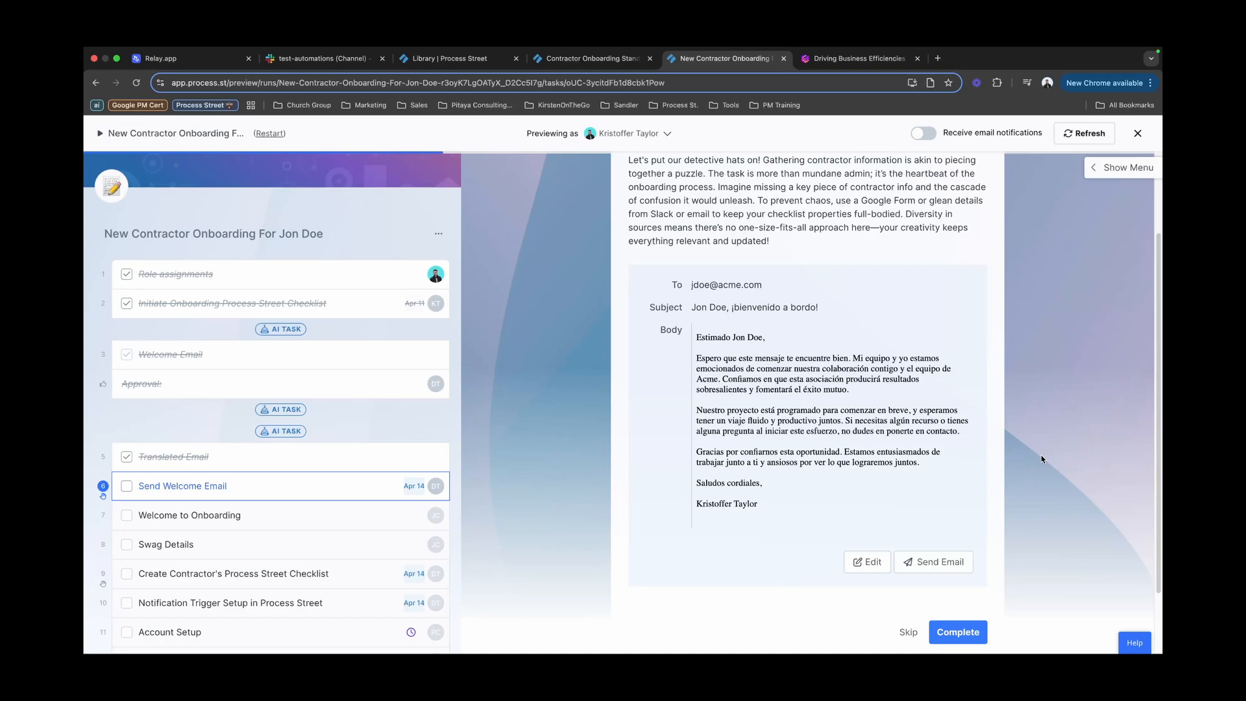
Step: Mark Send Welcome Email complete and open the Swag Details task form
left_click(957, 635)
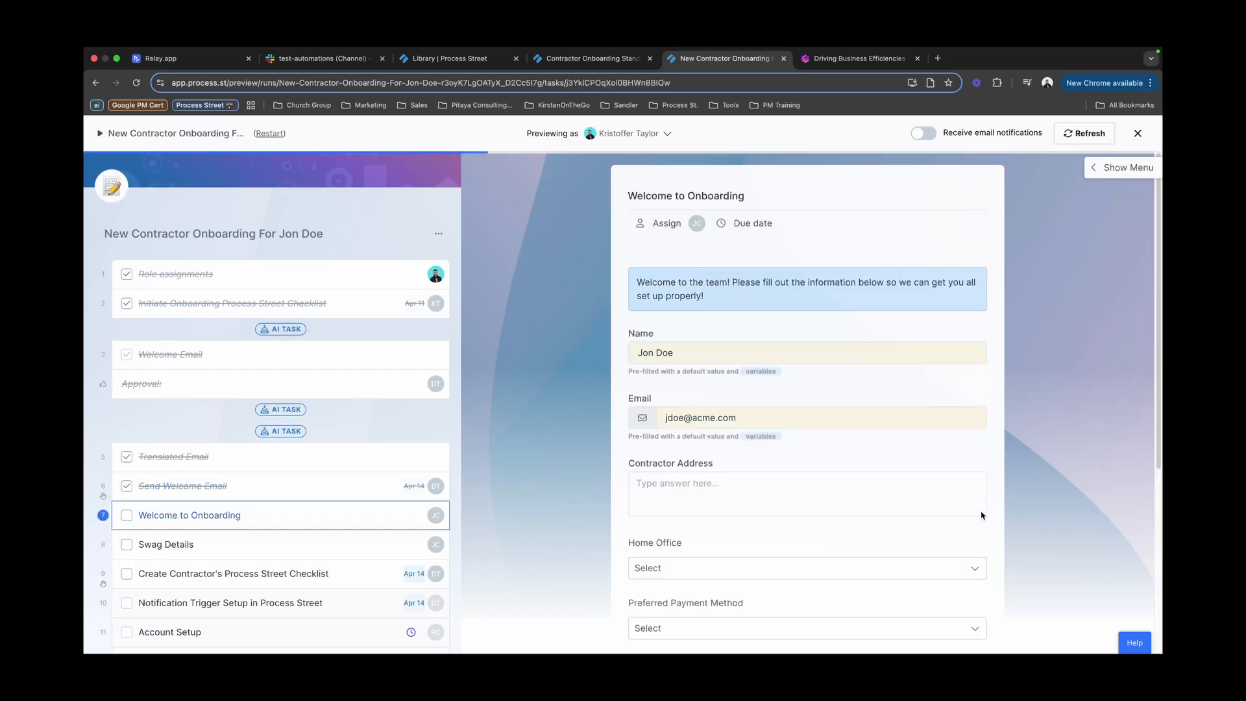
scroll(575, 391, "down", 1)
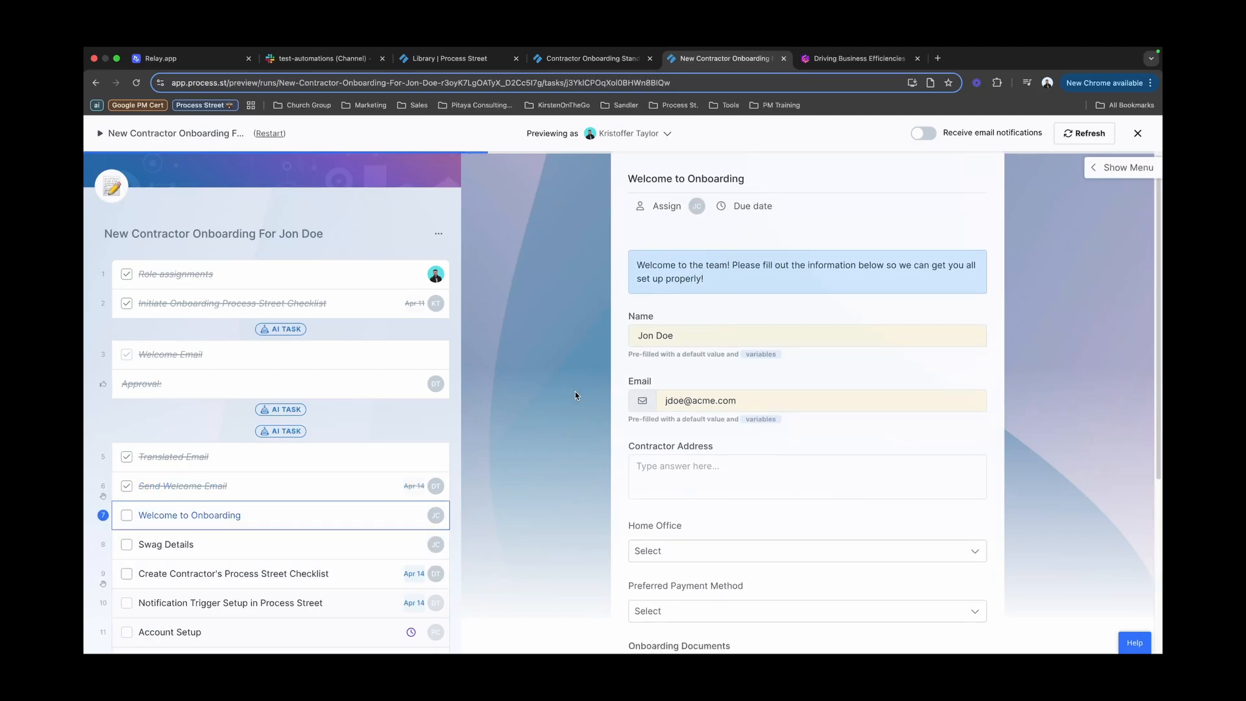
scroll(416, 440, "down", 1)
scroll(416, 440, "down", 1)
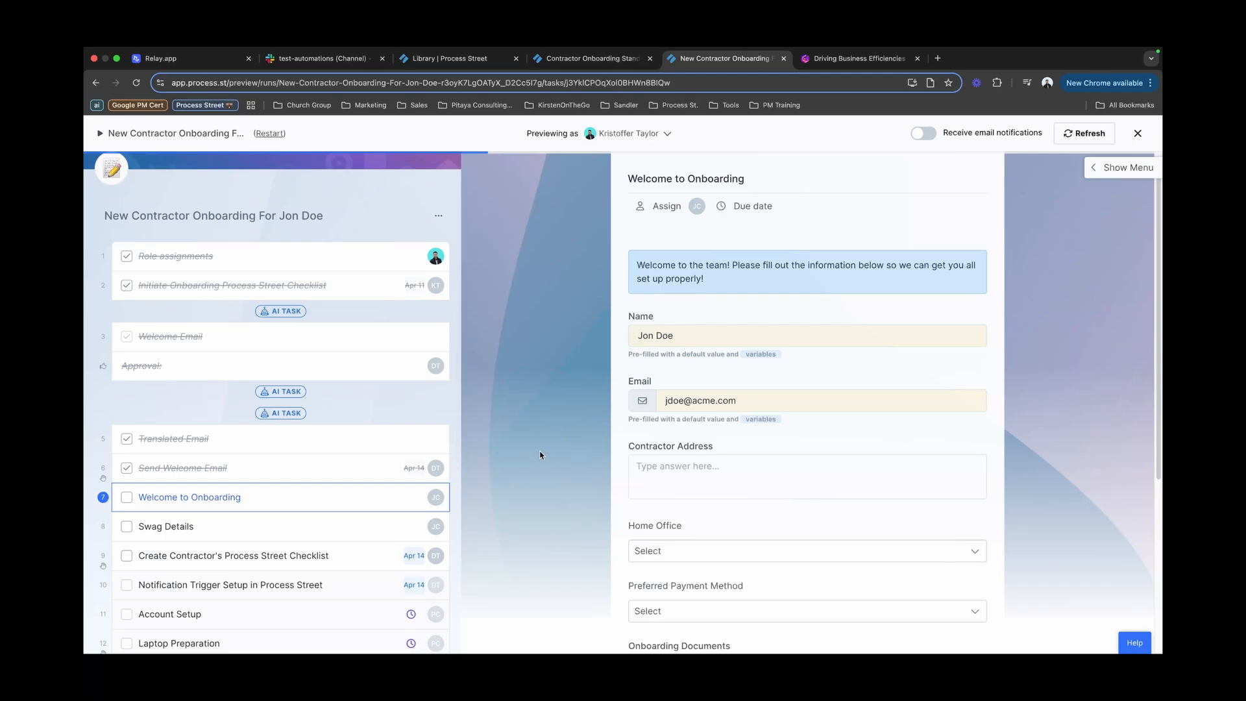
scroll(655, 384, "up", 1)
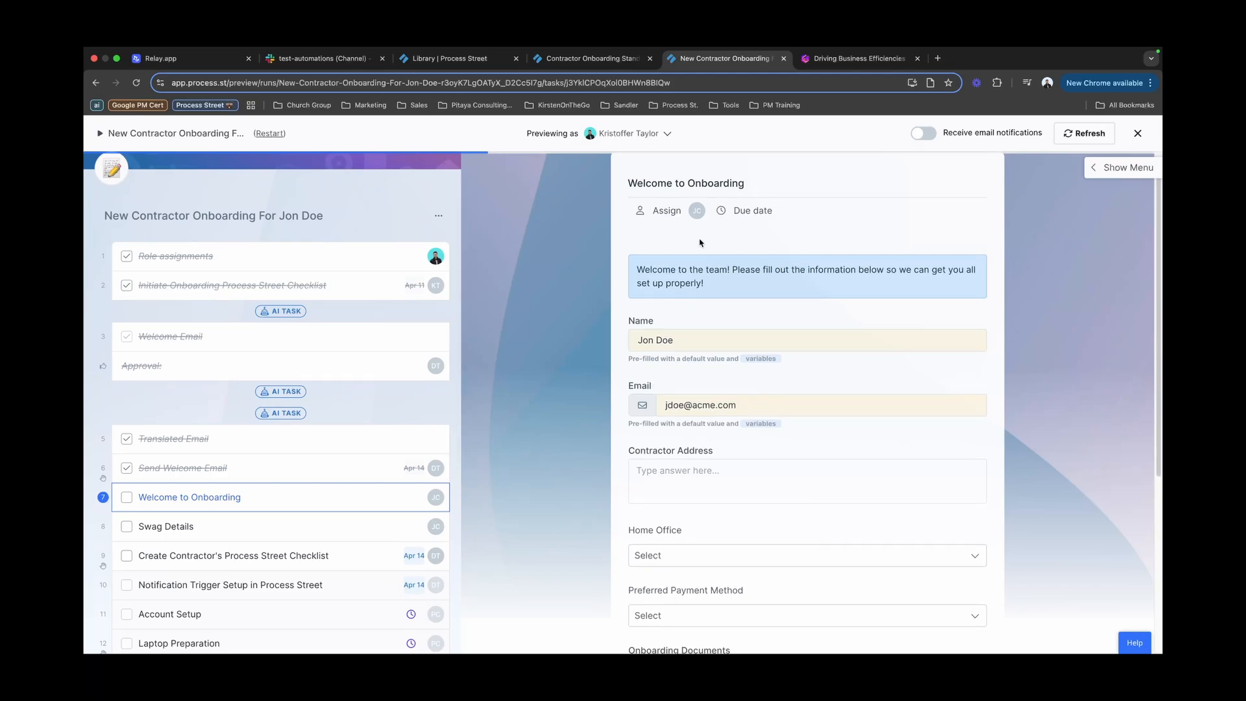
scroll(713, 262, "up", 1)
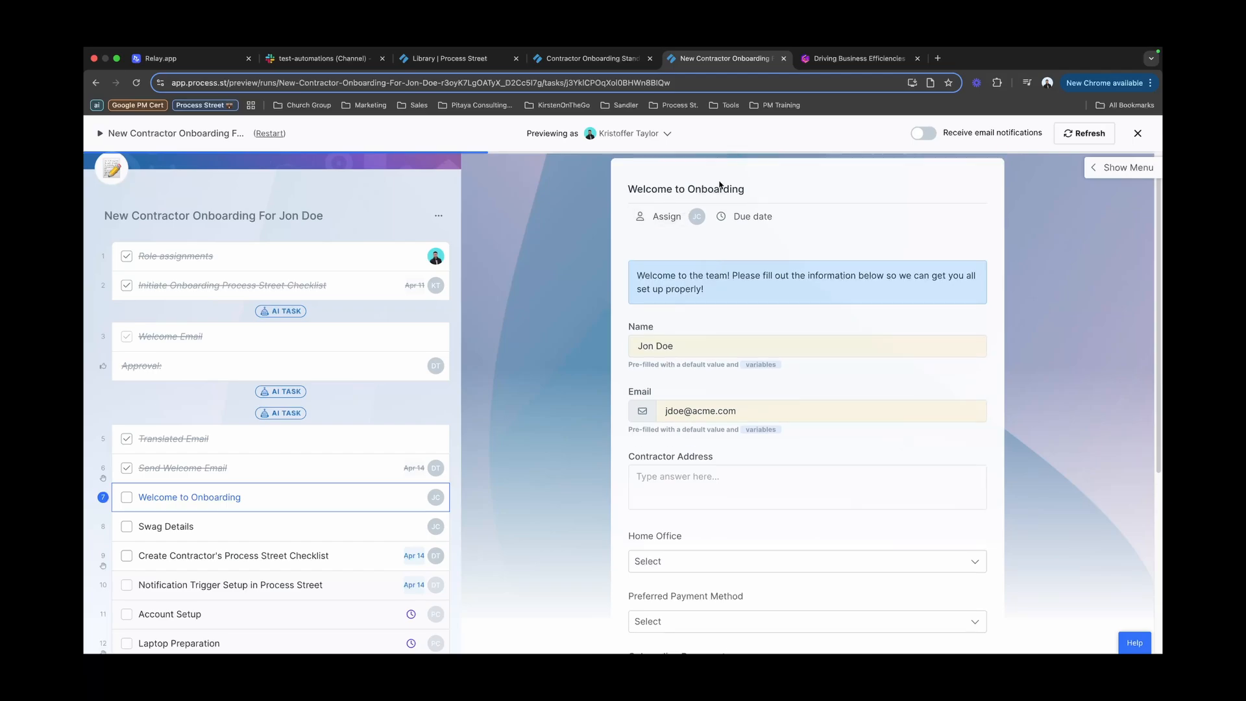
scroll(712, 303, "down", 3)
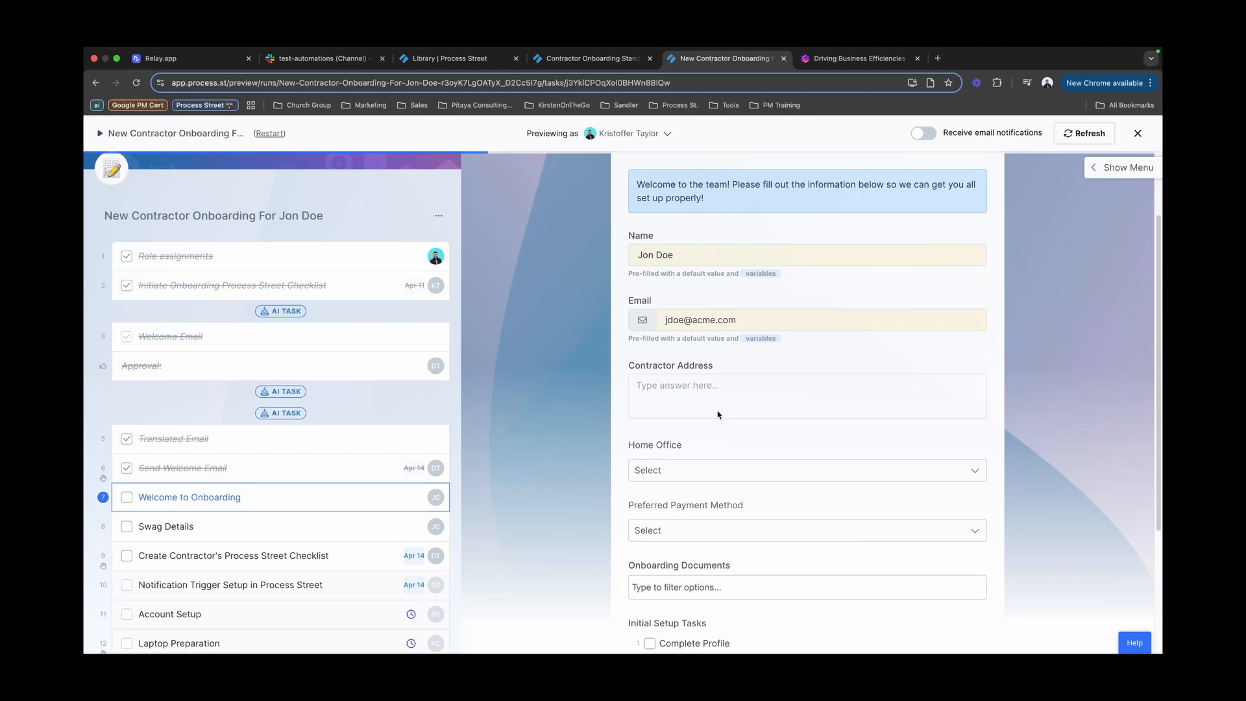
scroll(682, 410, "down", 3)
scroll(682, 410, "down", 2)
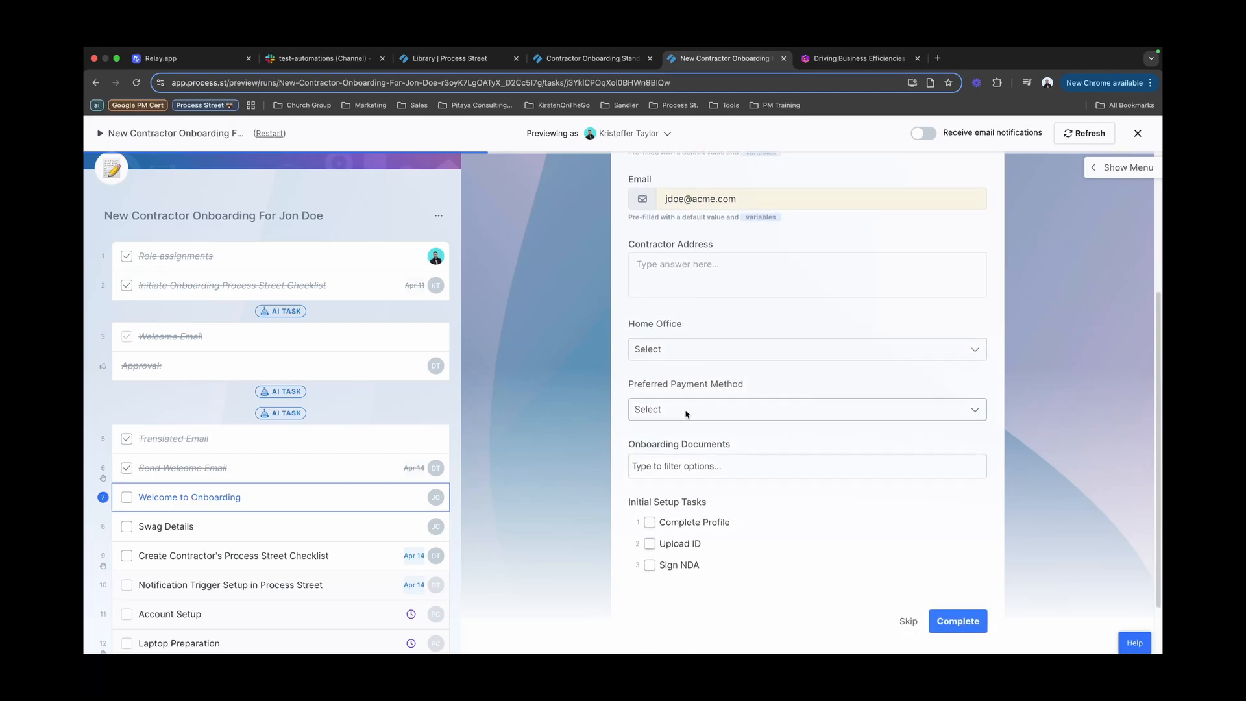
scroll(686, 413, "down", 1)
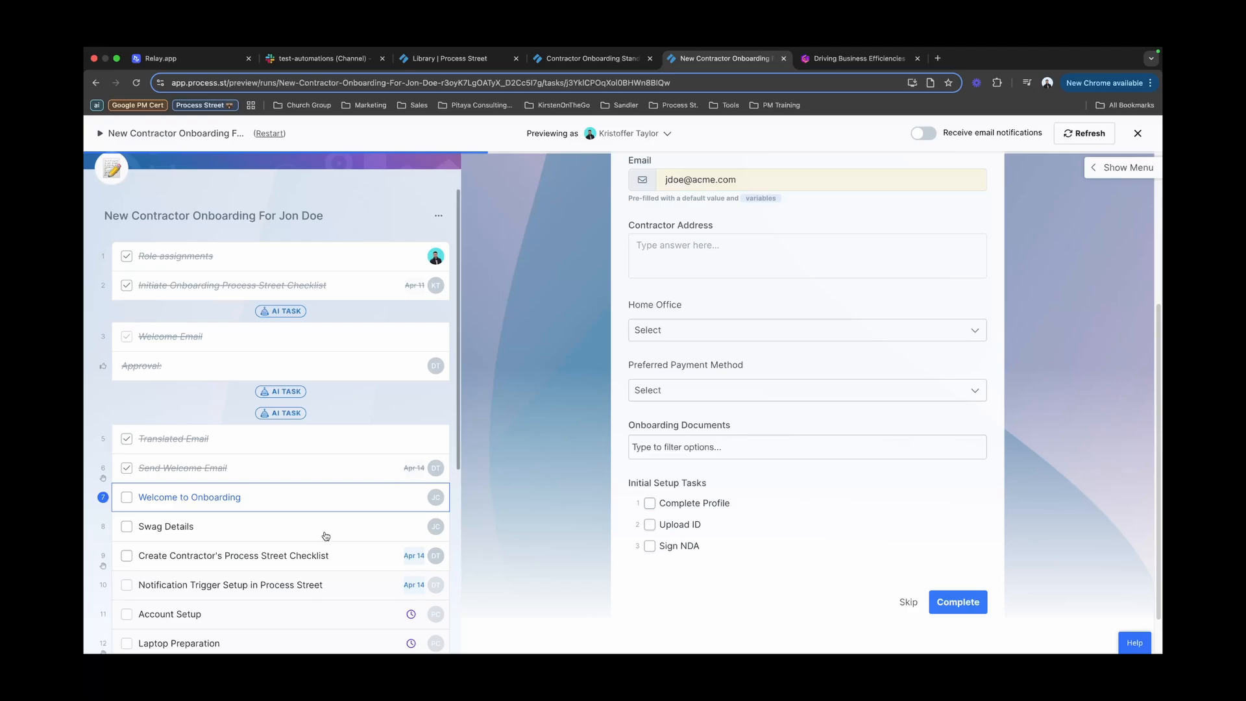
left_click(323, 533)
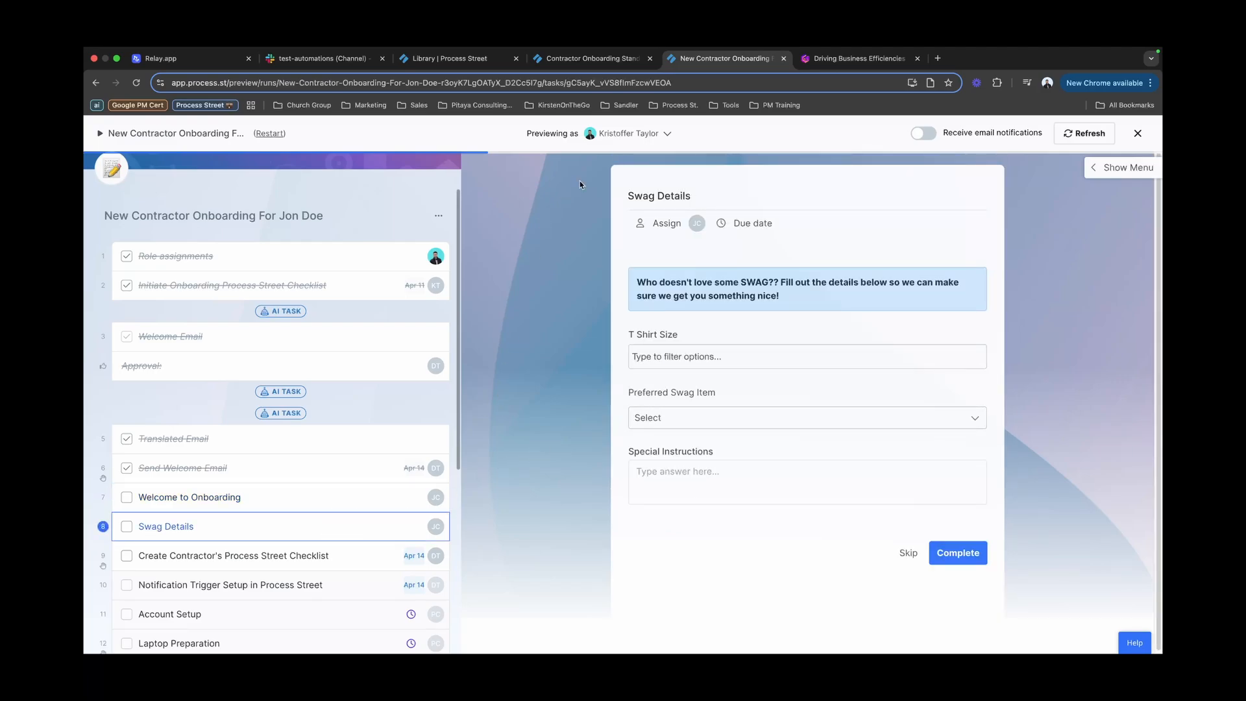
left_click(638, 140)
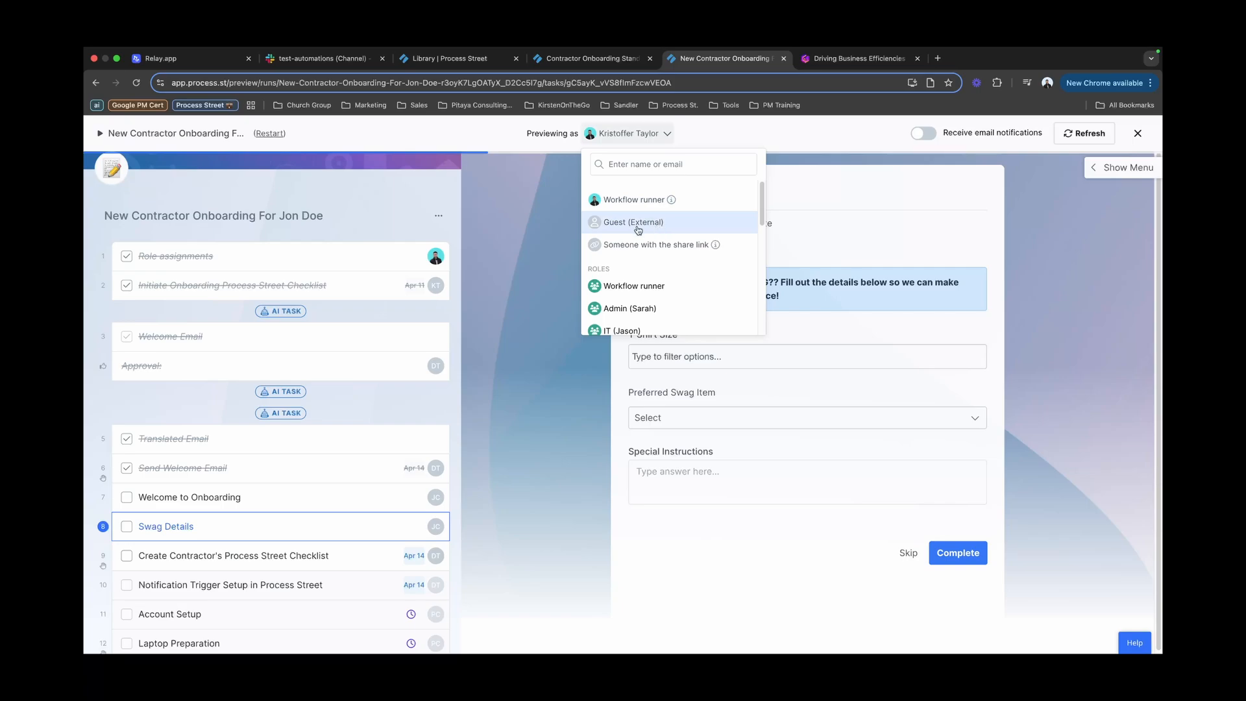
Step: Preview the run as Guest (External) and view the Welcome to Onboarding task
left_click(640, 221)
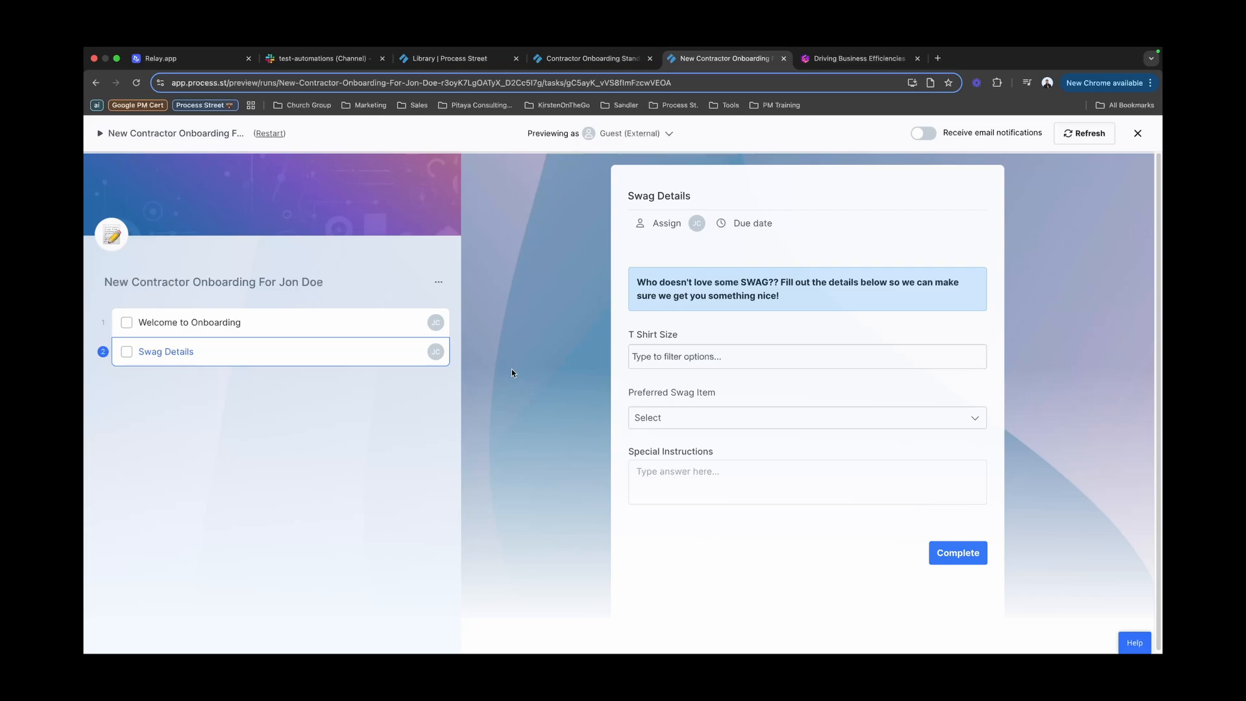
left_click(353, 324)
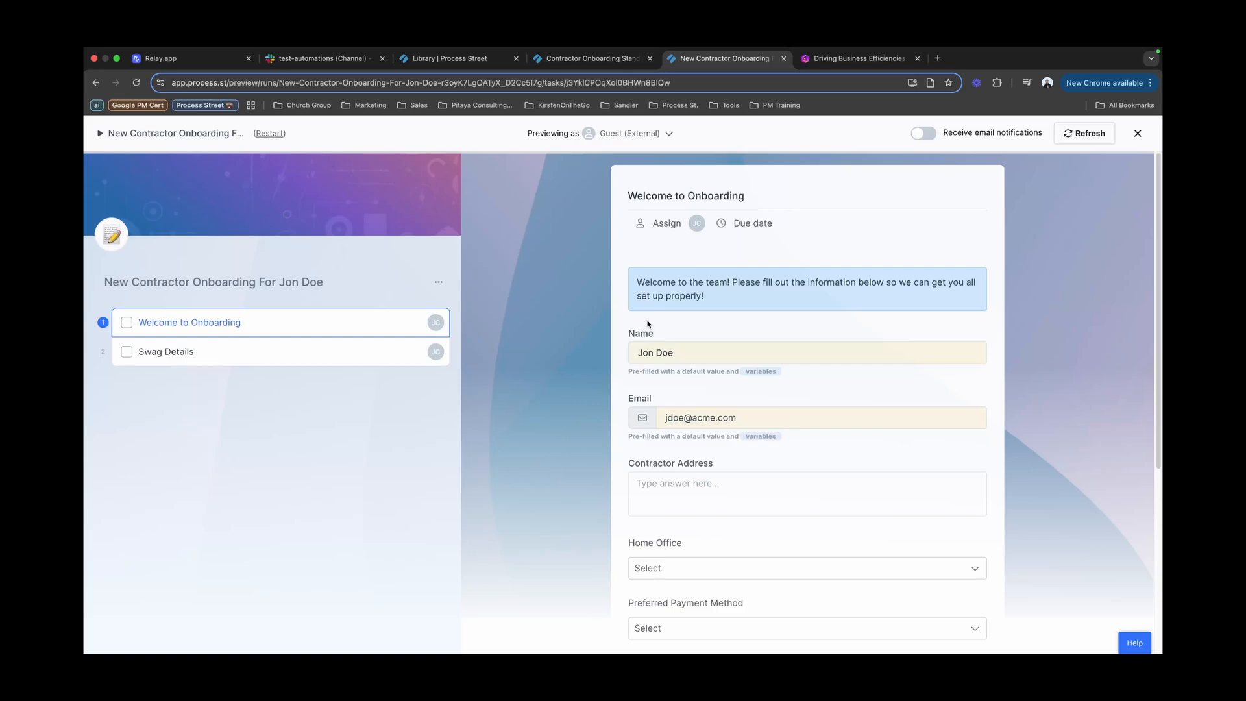
scroll(737, 345, "down", 4)
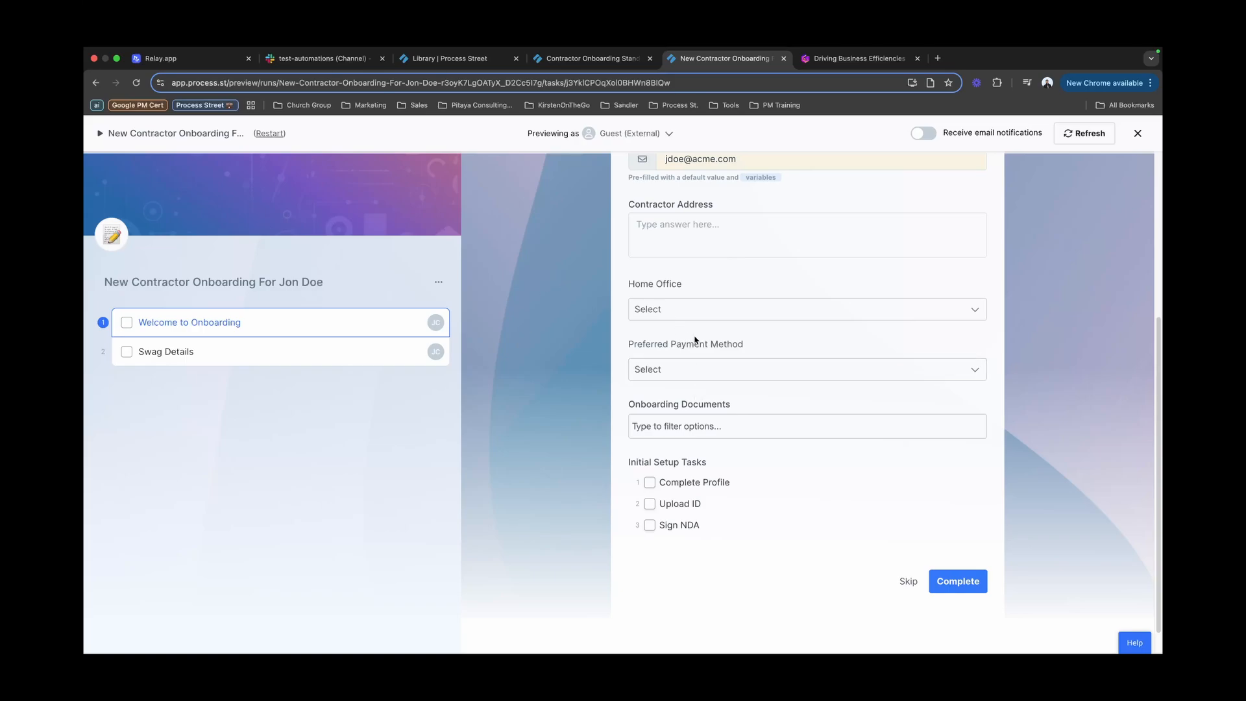
Step: Switch back to previewing as workflow runner, show all tasks, and close the preview
left_click(629, 132)
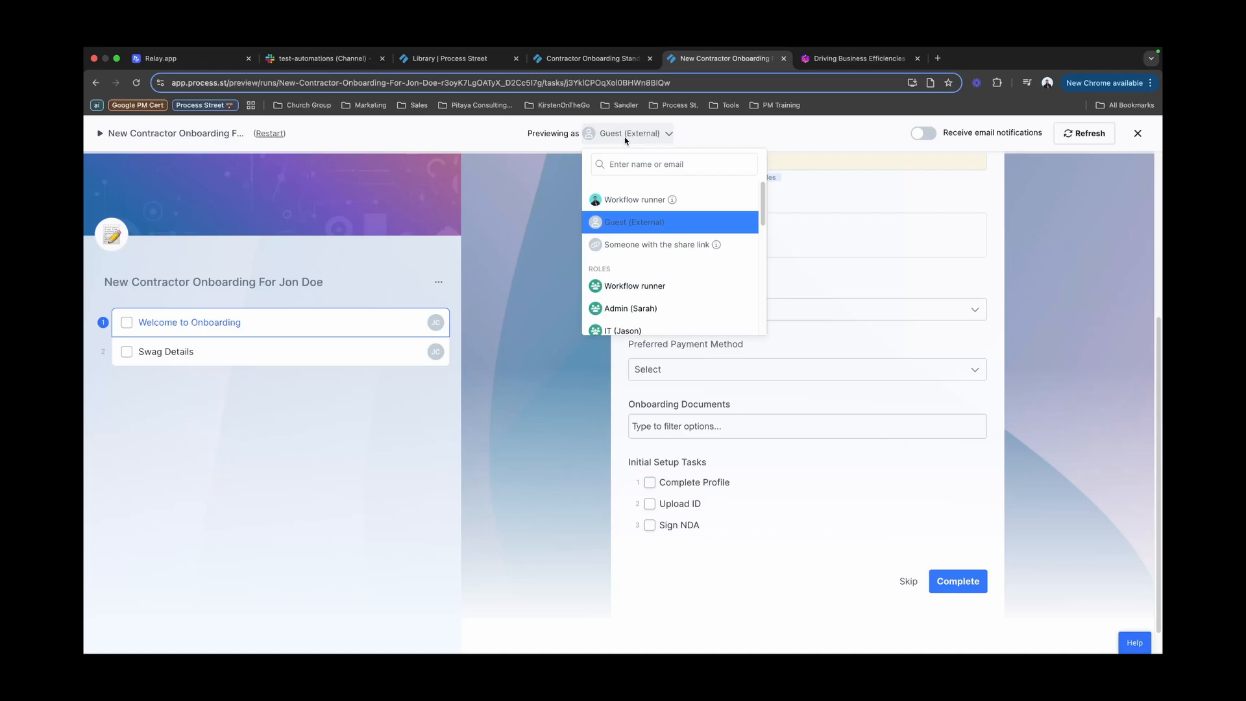
left_click(626, 199)
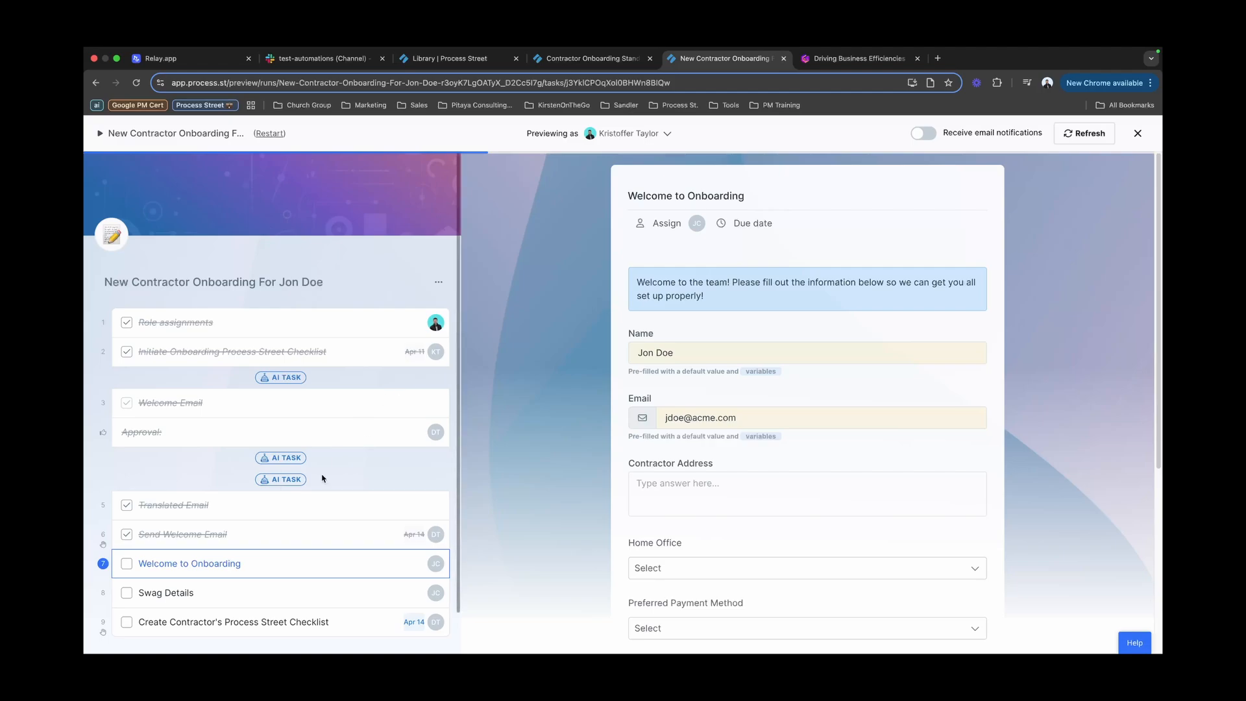
scroll(302, 486, "down", 1)
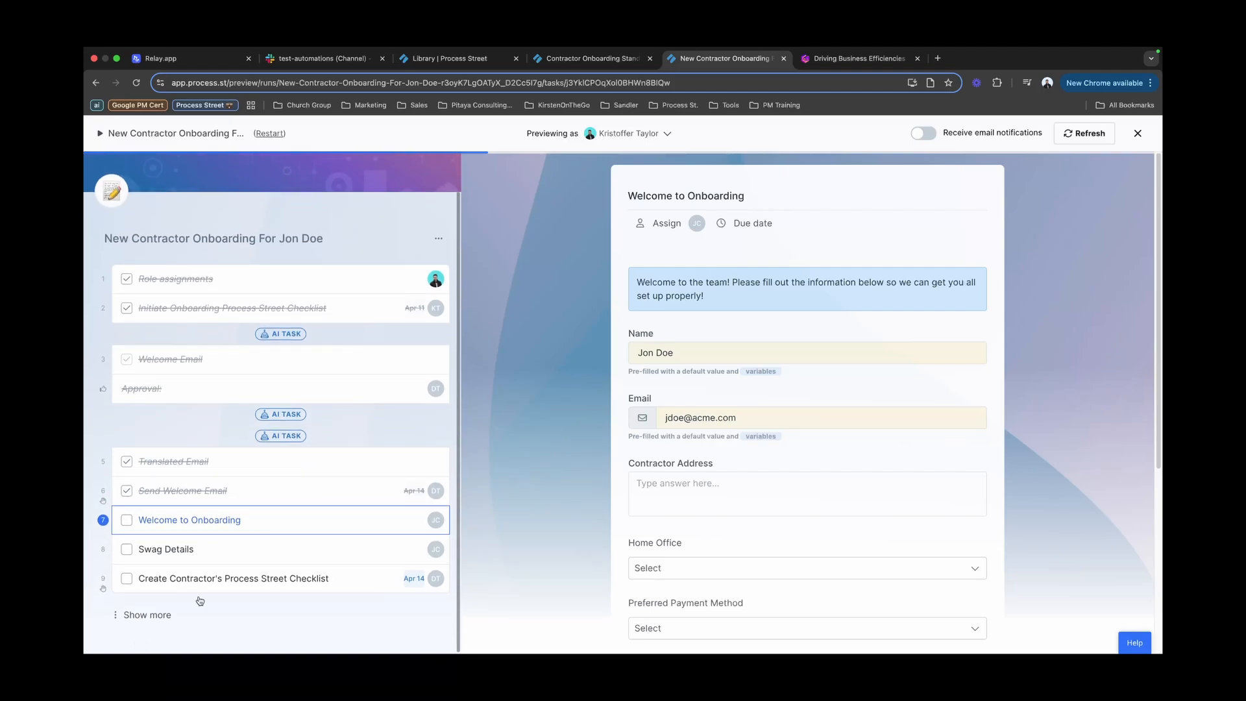
left_click(165, 615)
scroll(321, 504, "down", 3)
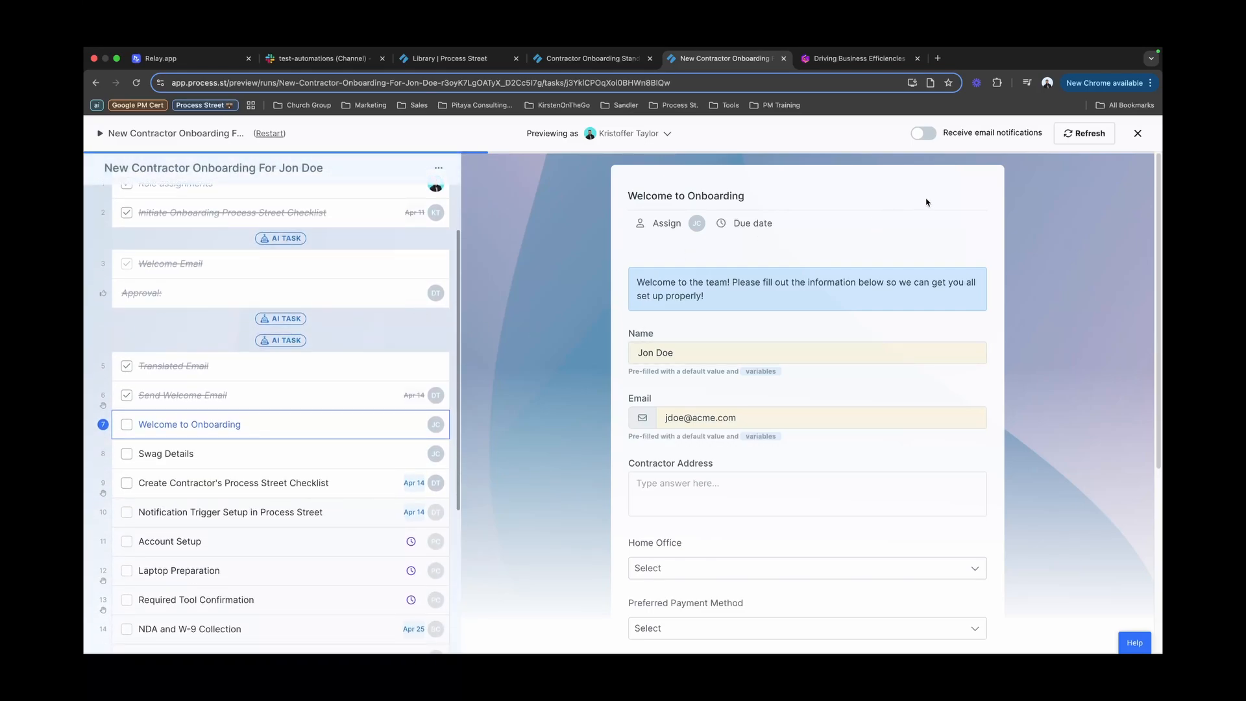
scroll(360, 435, "down", 1)
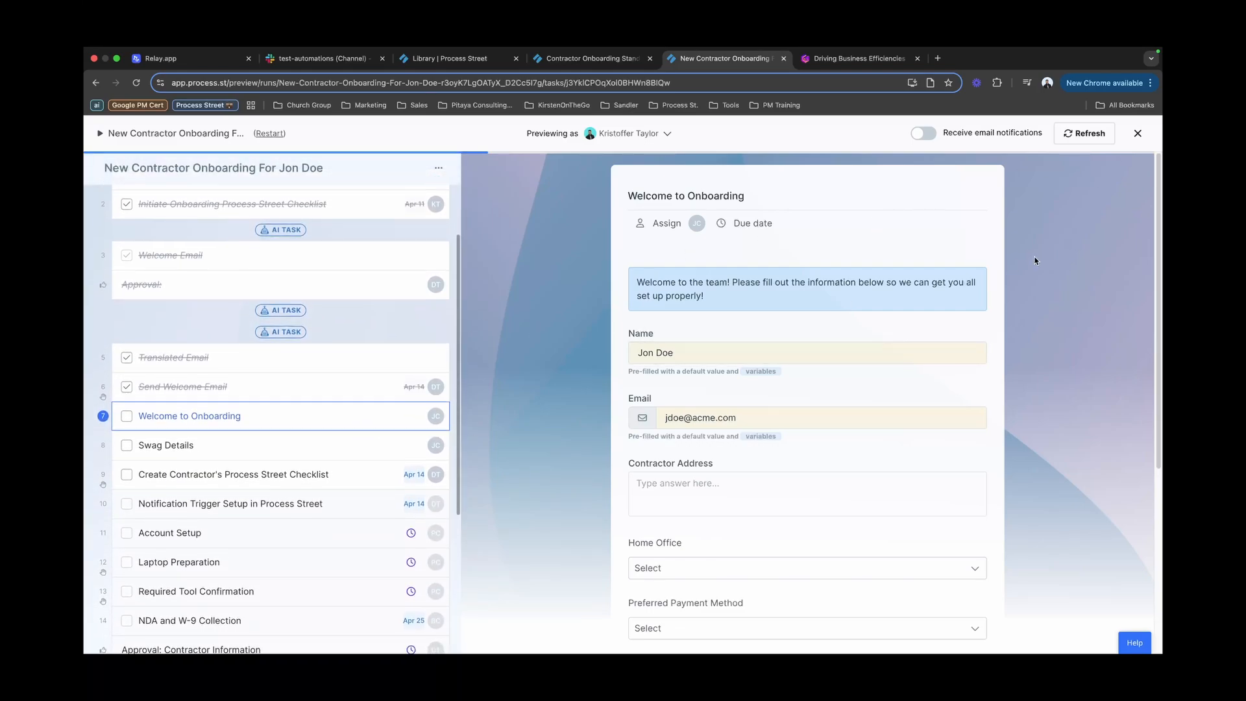
left_click(1136, 133)
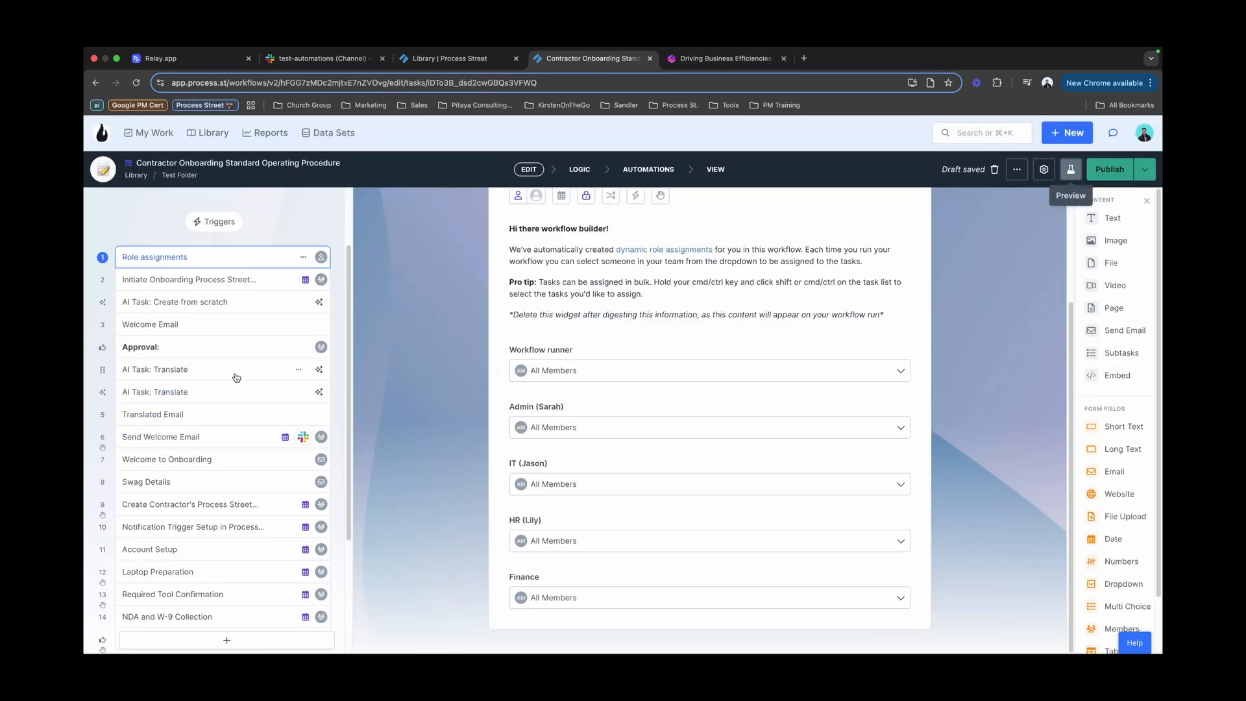
Step: Review the 'AI Task: Create from scratch' welcome-email prompt, then the first Translate AI task
scroll(247, 379, "up", 2)
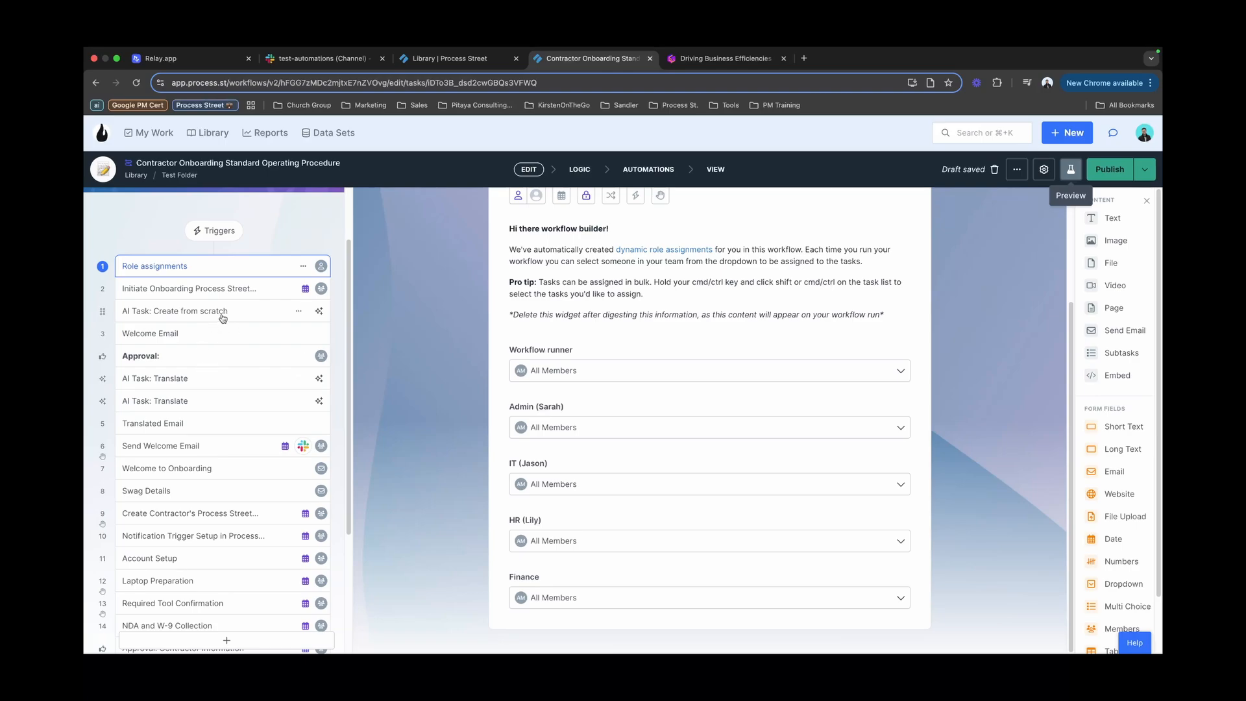
left_click(224, 319)
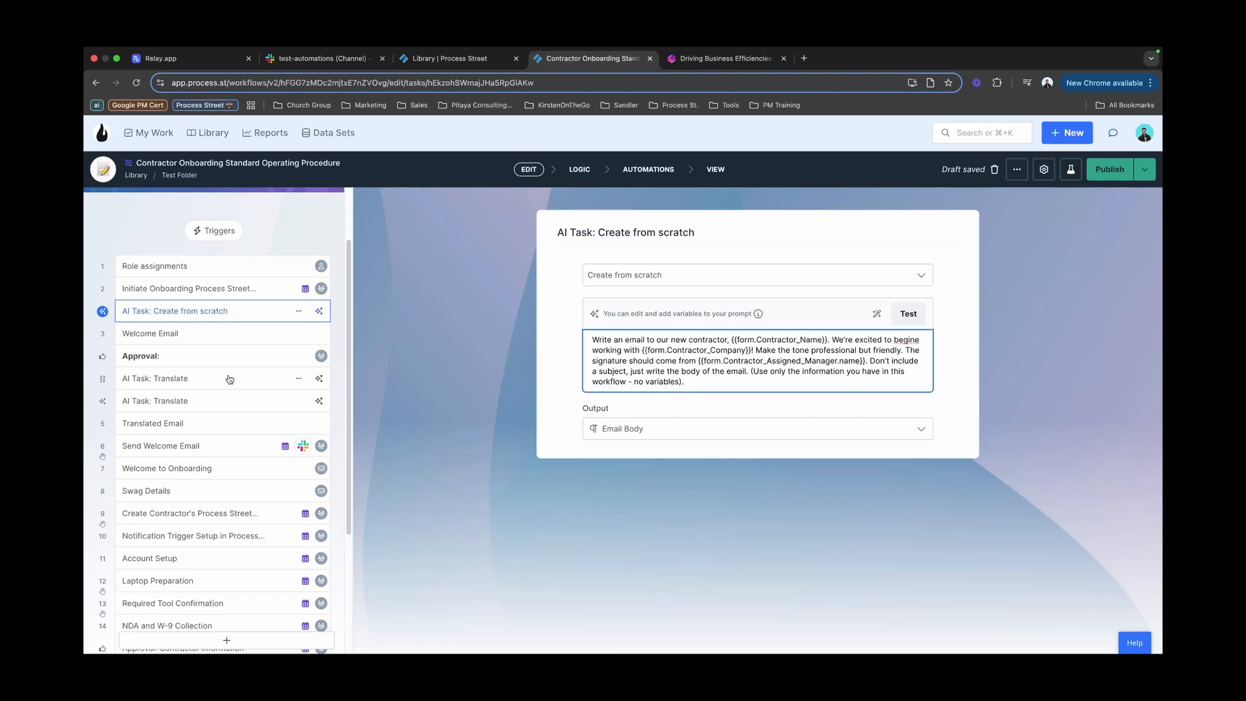
left_click(202, 381)
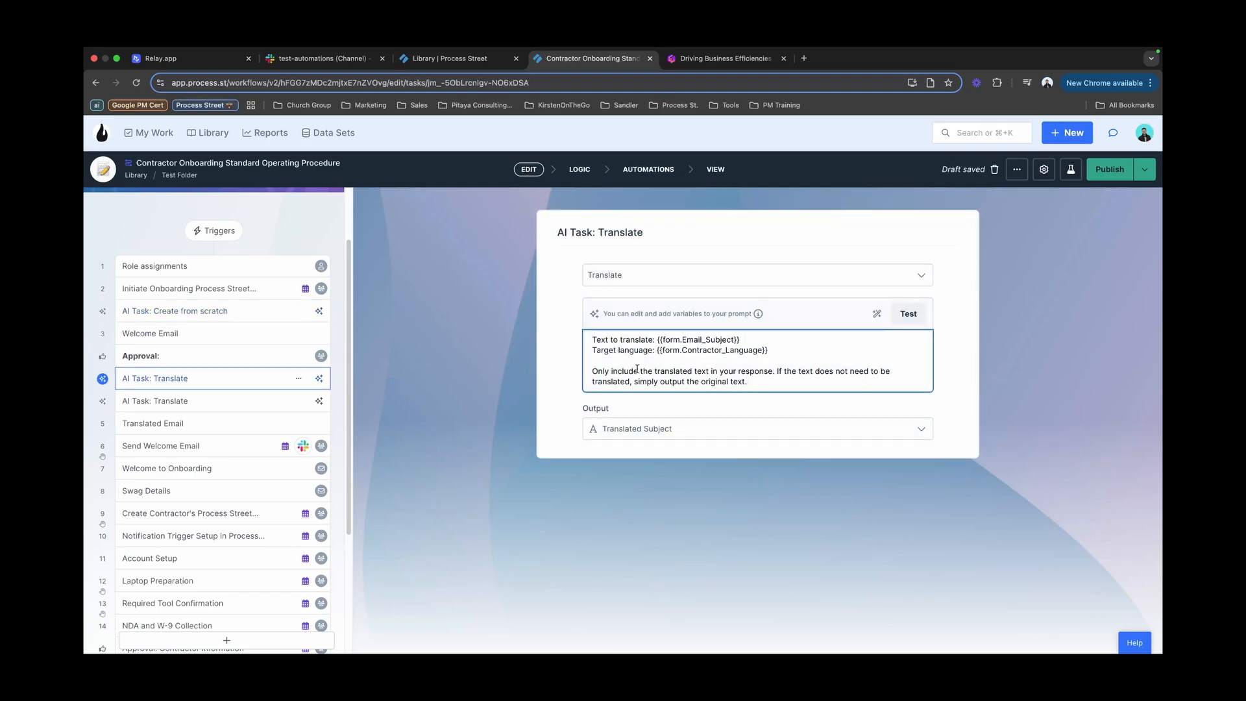
Step: Return to the Create from scratch AI task and publish the Contractor Onboarding SOP workflow
left_click(239, 315)
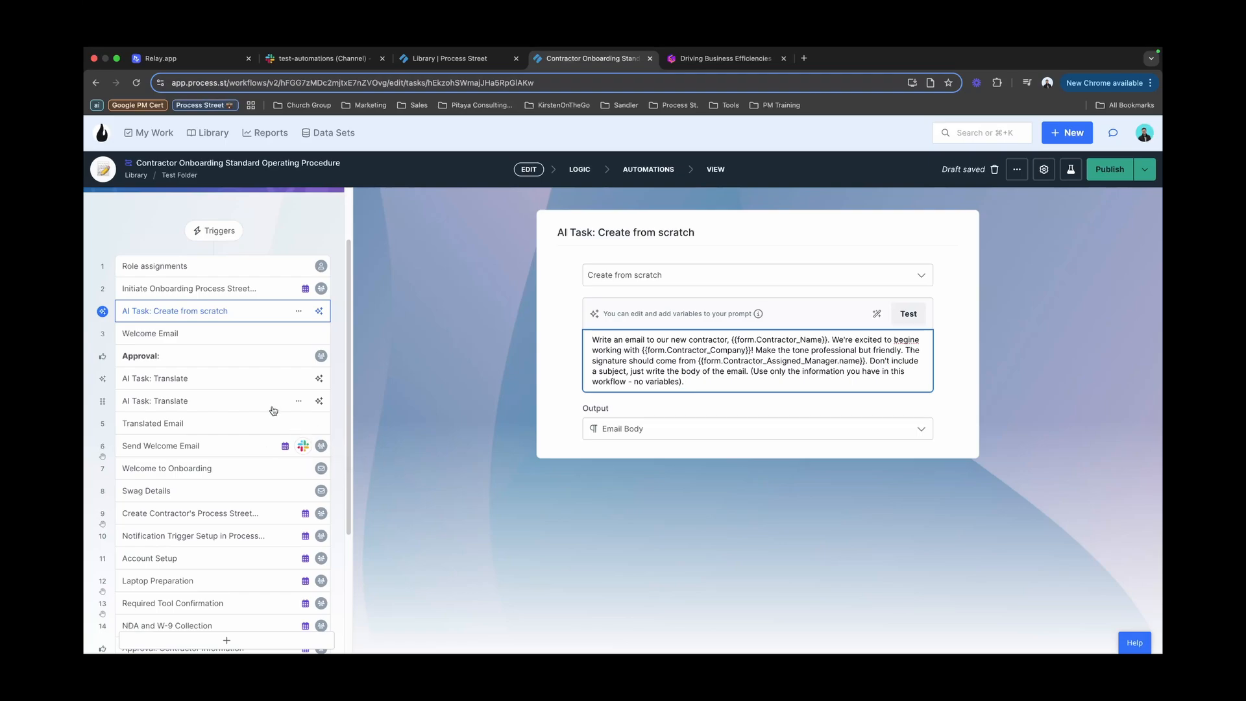
left_click(1103, 219)
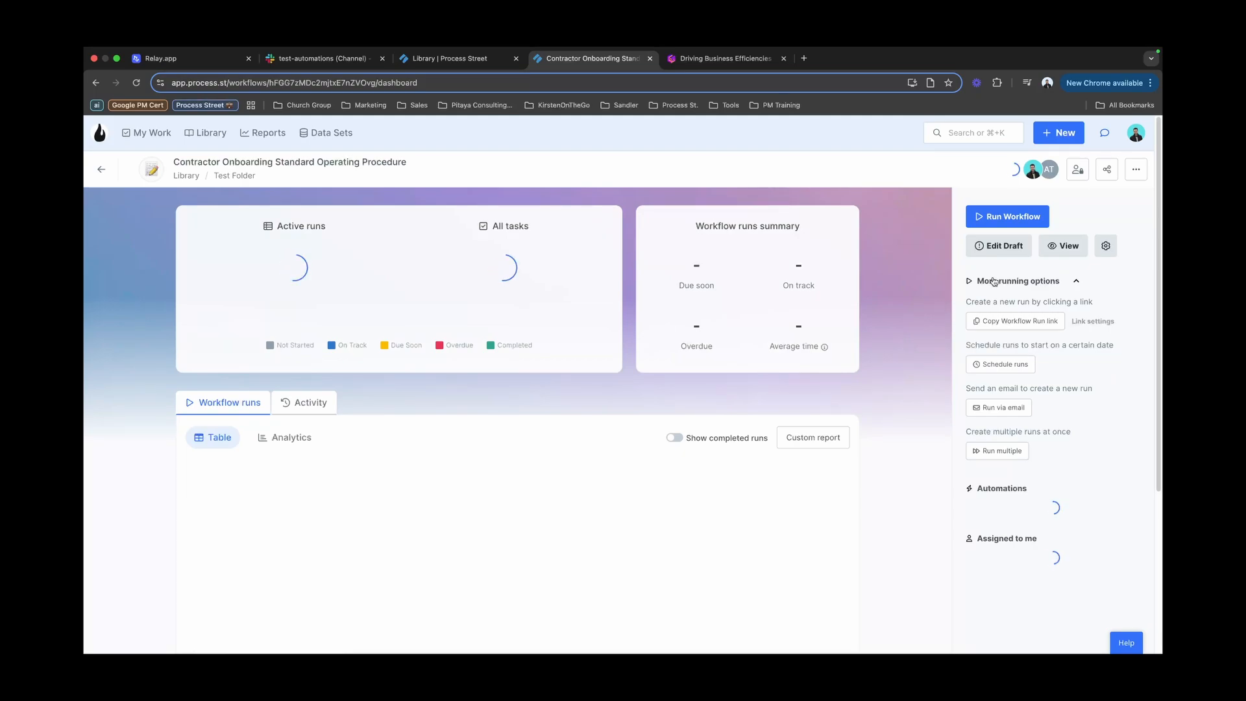
left_click(1006, 216)
Step: Confirm Run Workflow to launch a New Contractor Onboarding run
left_click(720, 492)
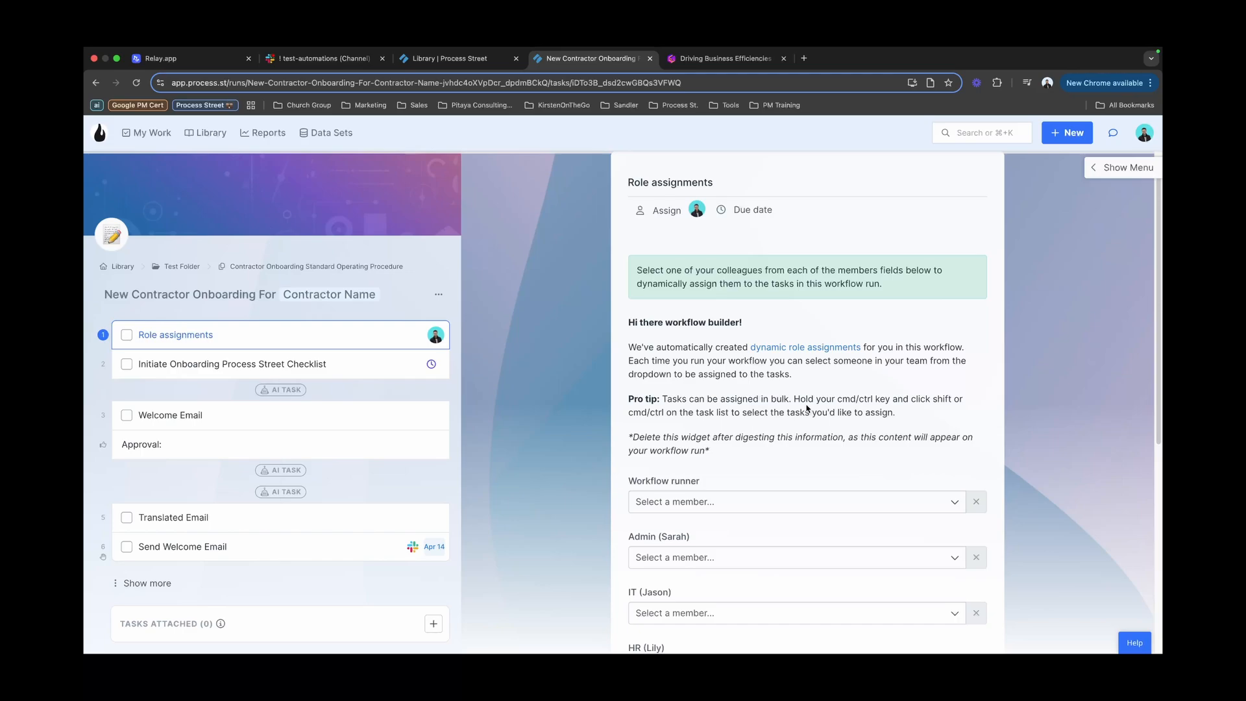
Step: Mark the Role assignments task complete in the new run
scroll(1028, 511, "down", 3)
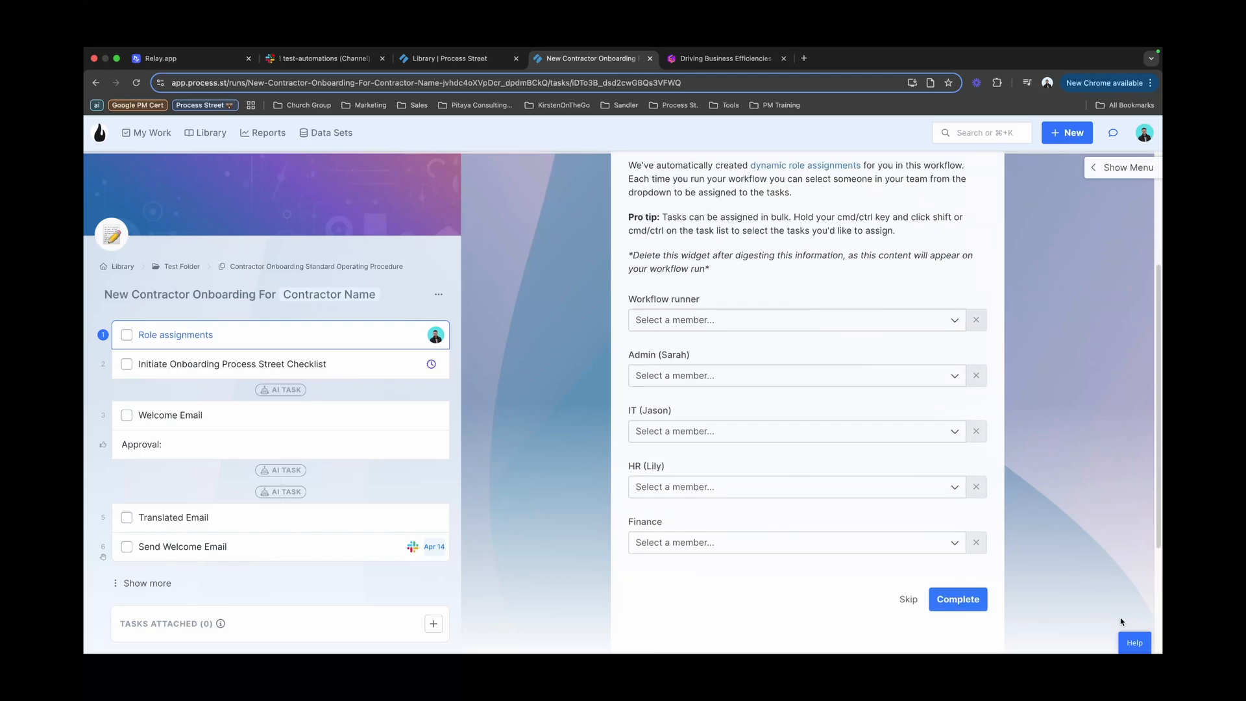
left_click(958, 599)
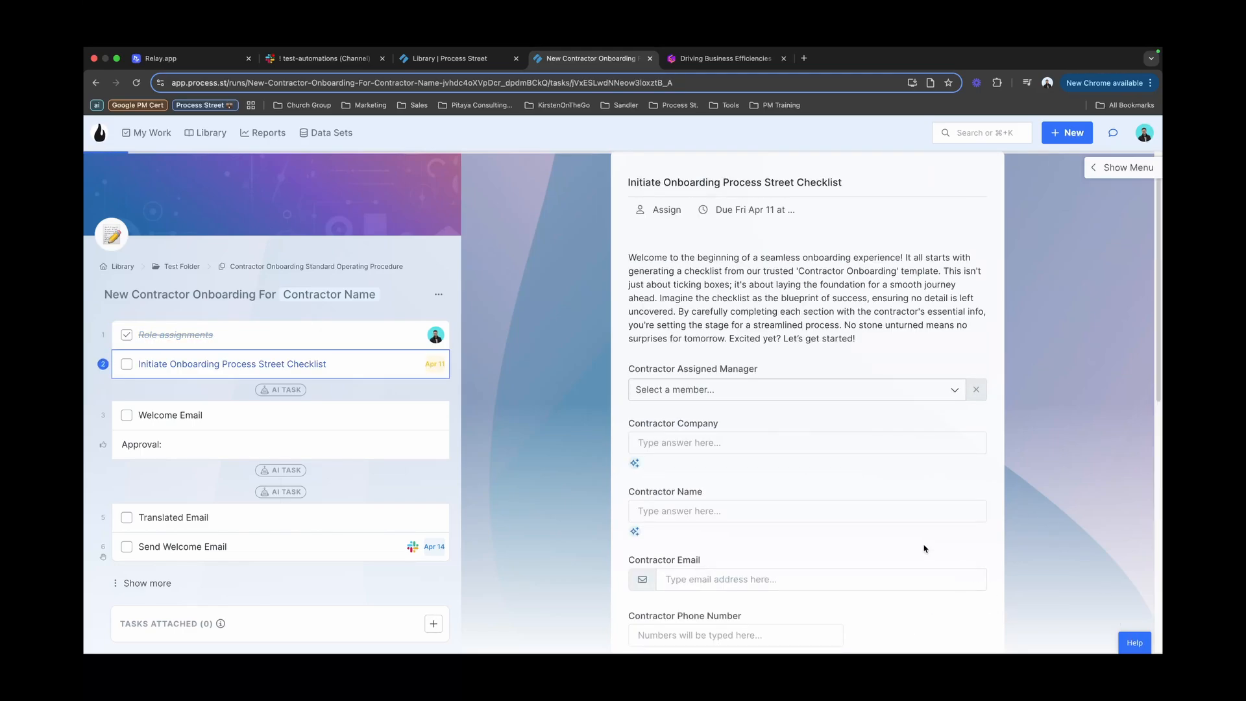
Step: Complete the onboarding checklist task and the Welcome Email task
scroll(925, 548, "down", 10)
left_click(958, 415)
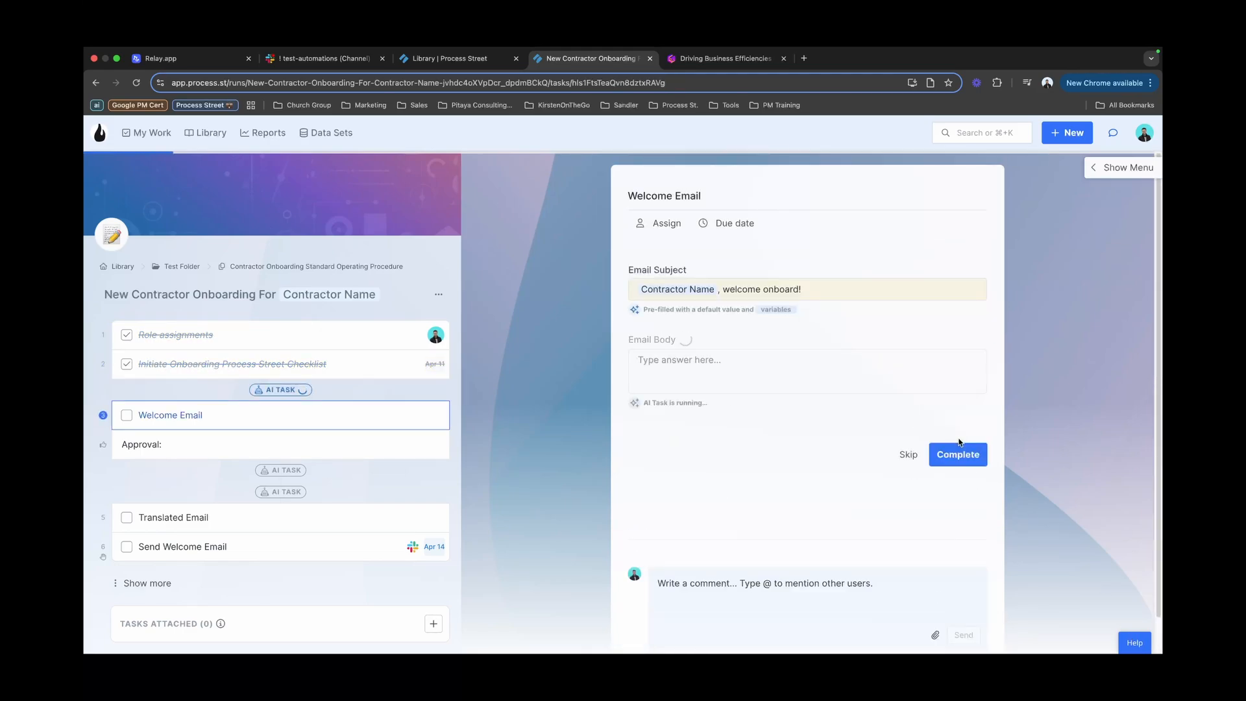
left_click(967, 456)
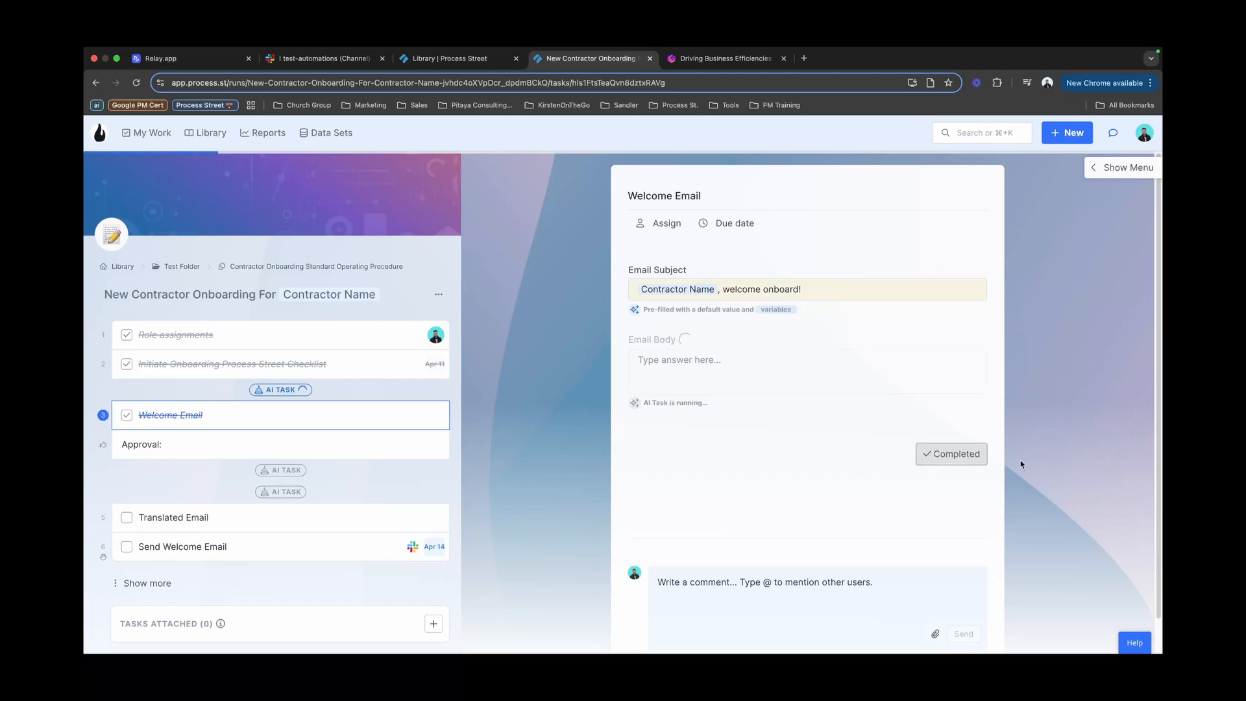
scroll(997, 488, "down", 5)
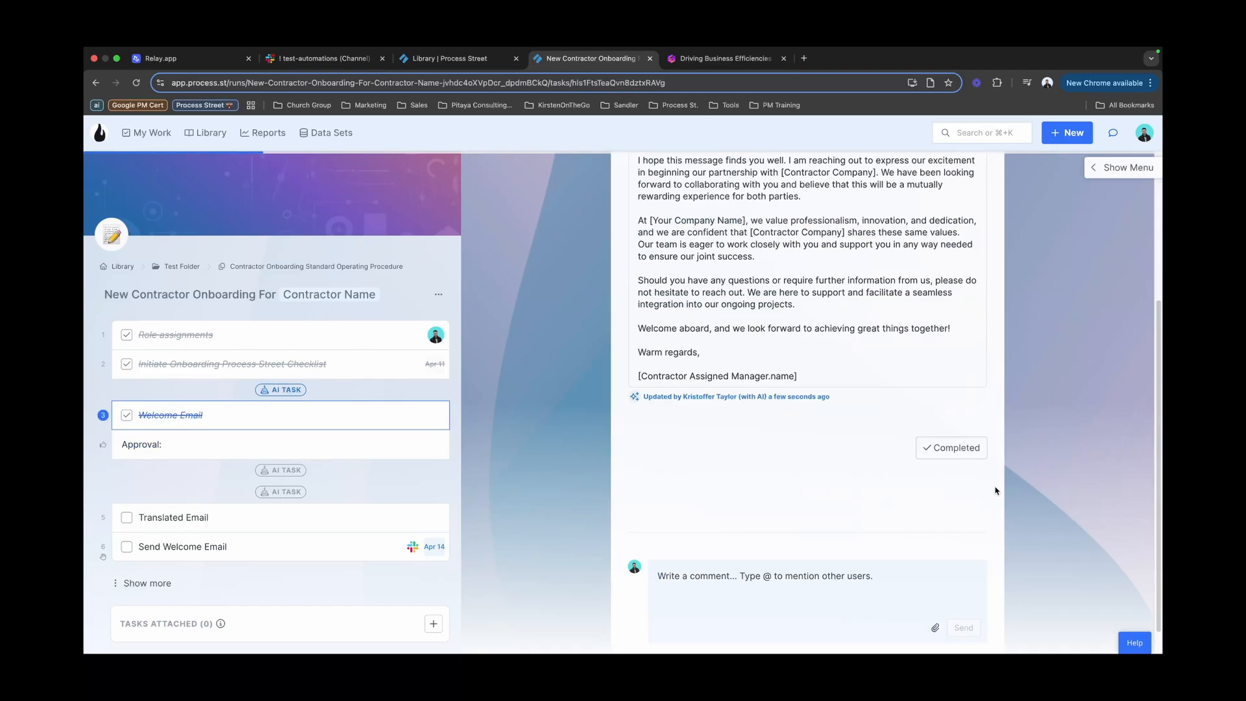
scroll(996, 491, "down", 1)
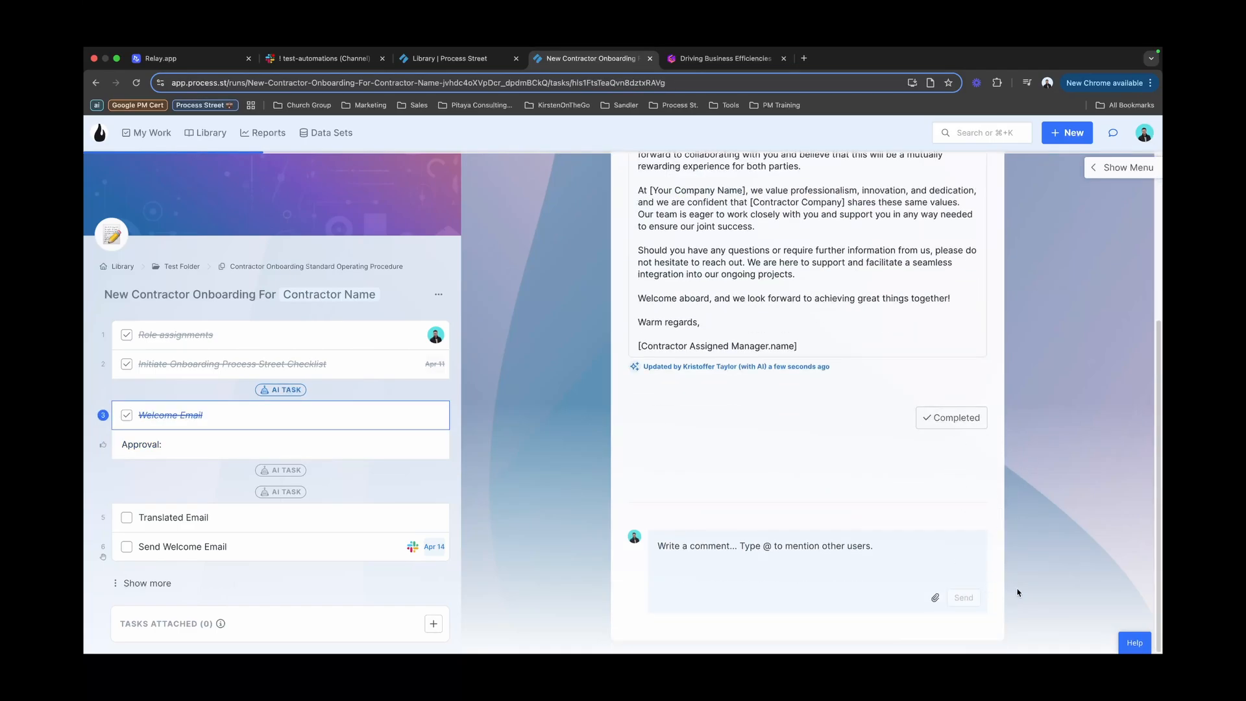
Step: Approve the AI-written welcome email, complete Translated Email and Send Welcome Email, then view Slack's #test-automations
left_click(382, 447)
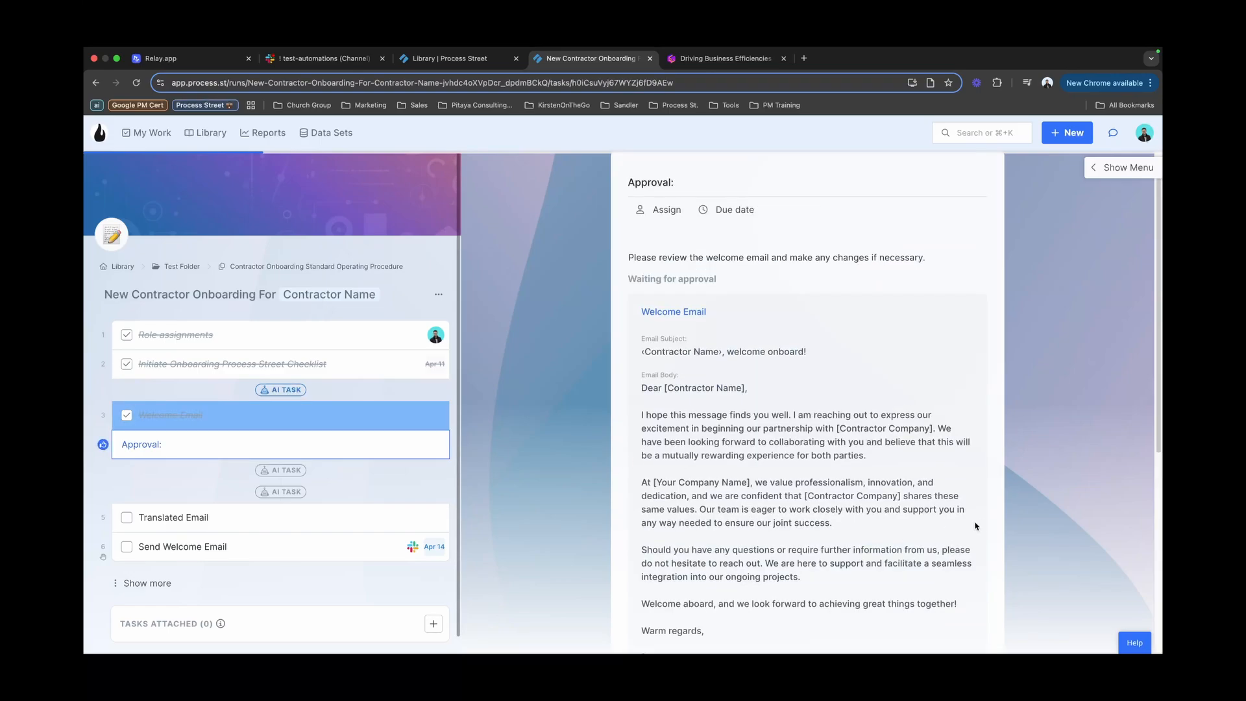
scroll(975, 526, "down", 3)
left_click(922, 598)
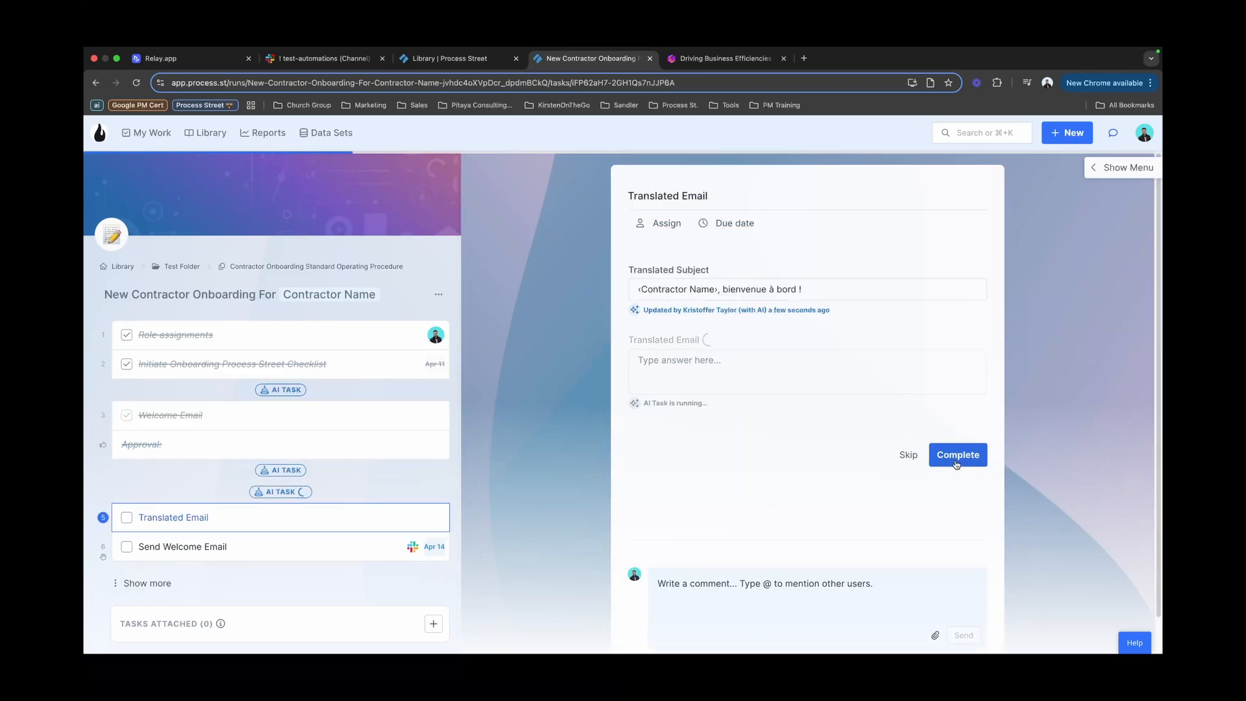
left_click(956, 460)
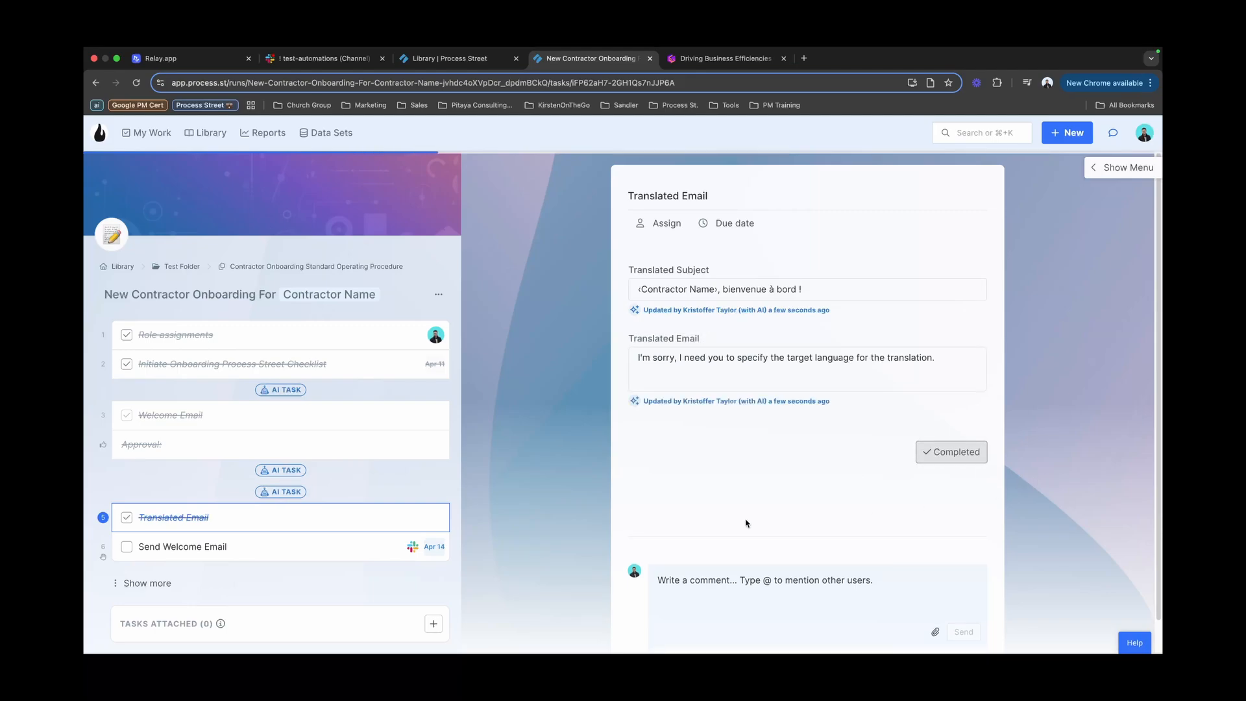
left_click(979, 559)
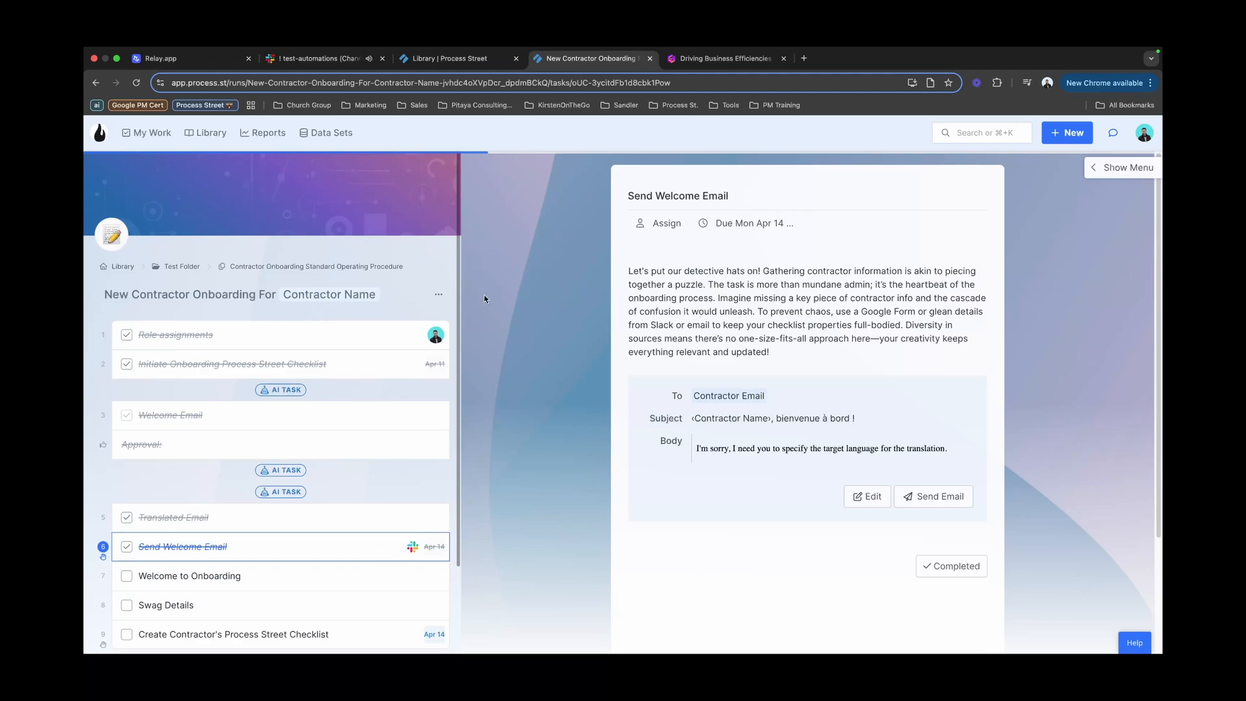
left_click(312, 59)
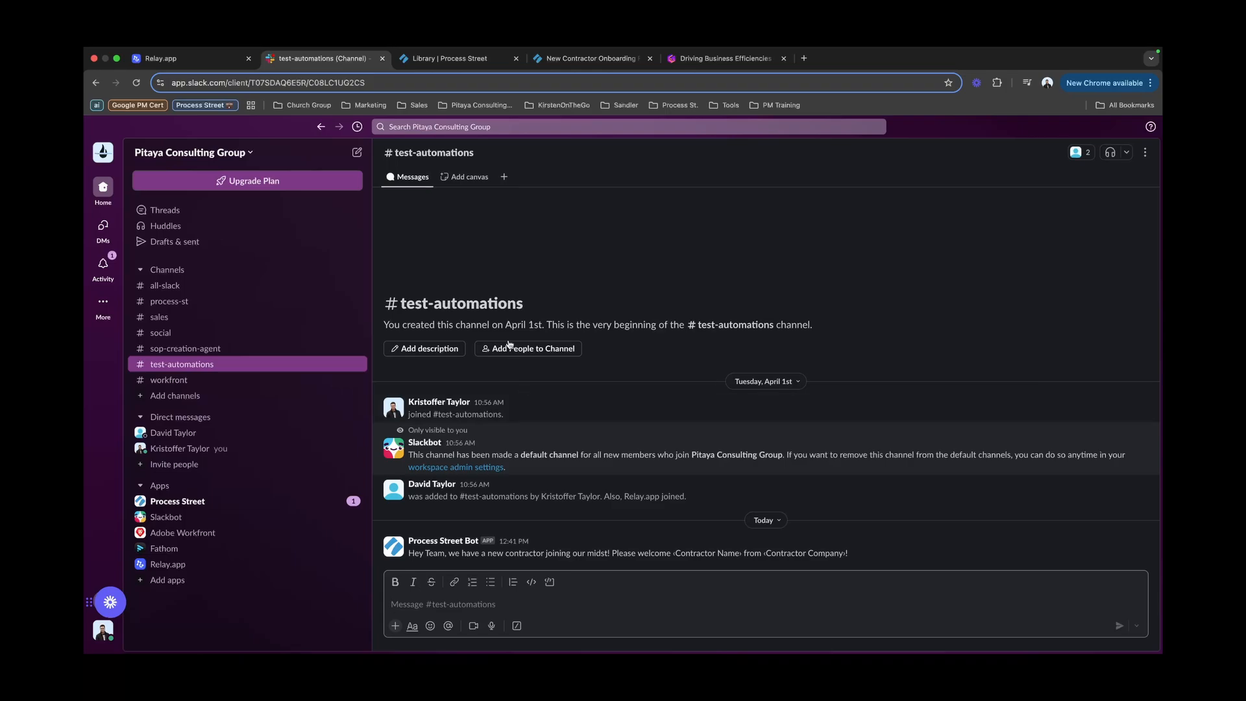
Step: Go back from Slack to the New Contractor Onboarding run at Welcome to Onboarding
left_click(587, 59)
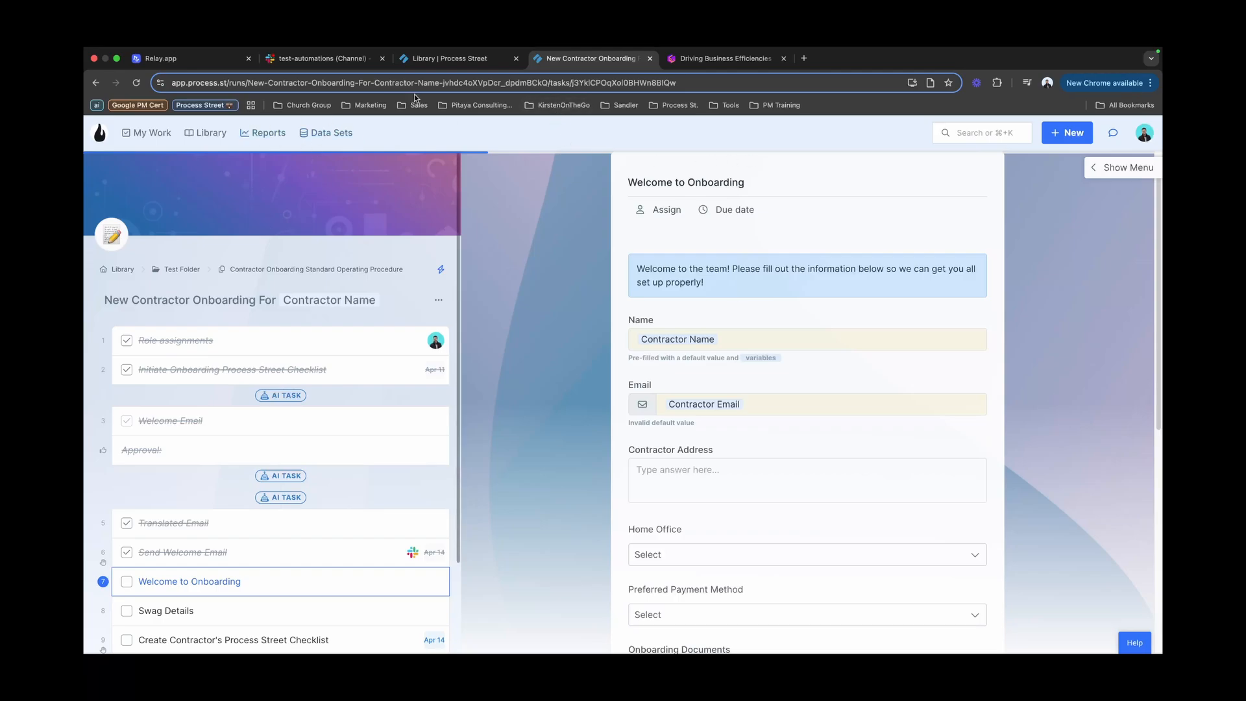
Step: Open the Library's Test Folder, then return to the onboarding run and show its remaining tasks
left_click(455, 65)
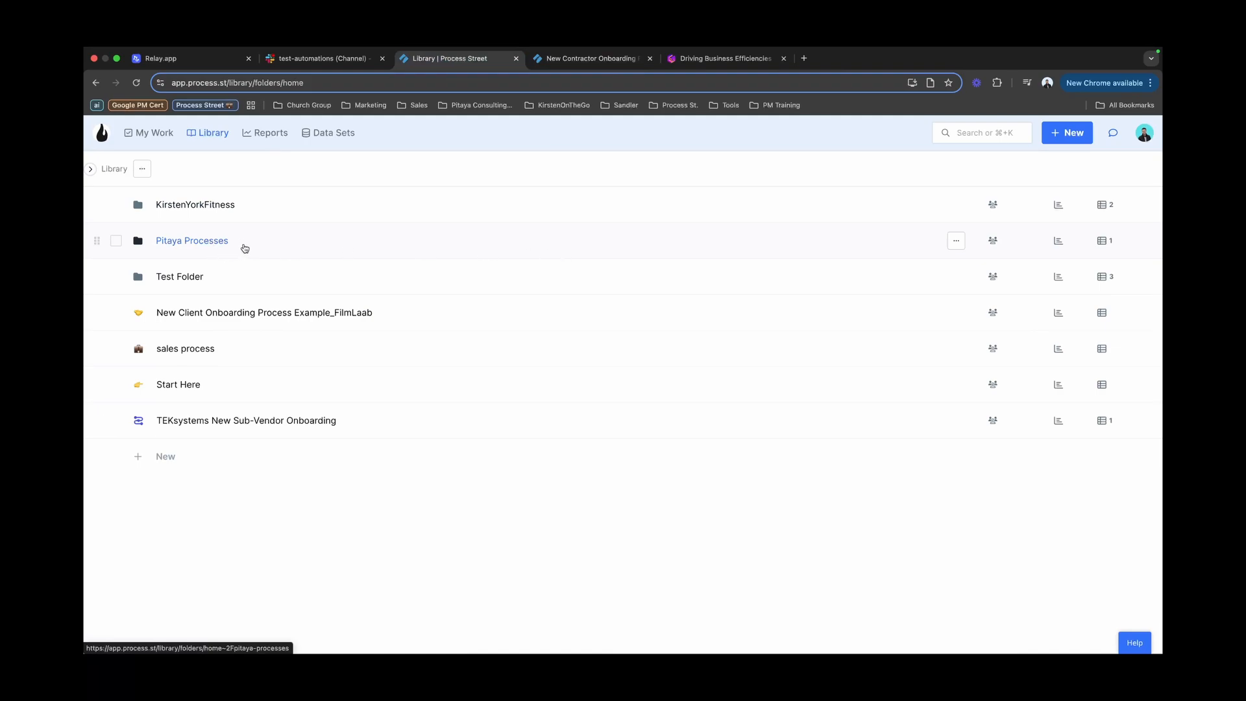
left_click(190, 277)
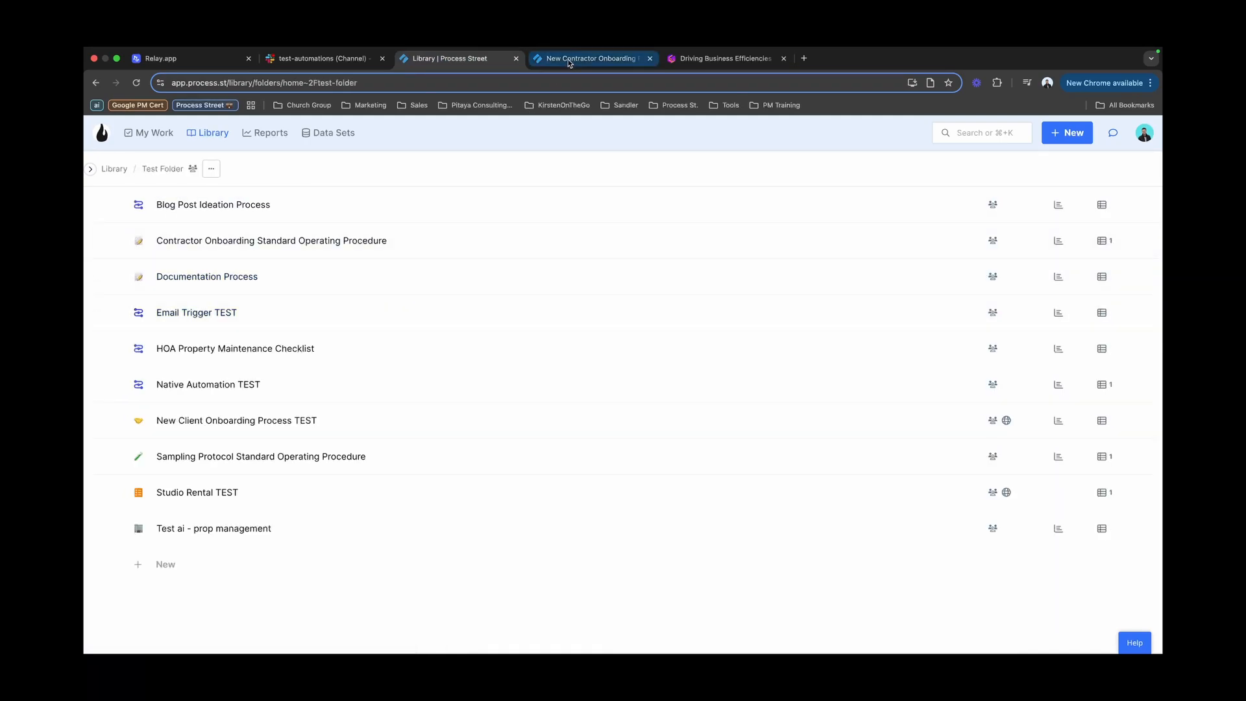
left_click(587, 58)
scroll(306, 389, "down", 3)
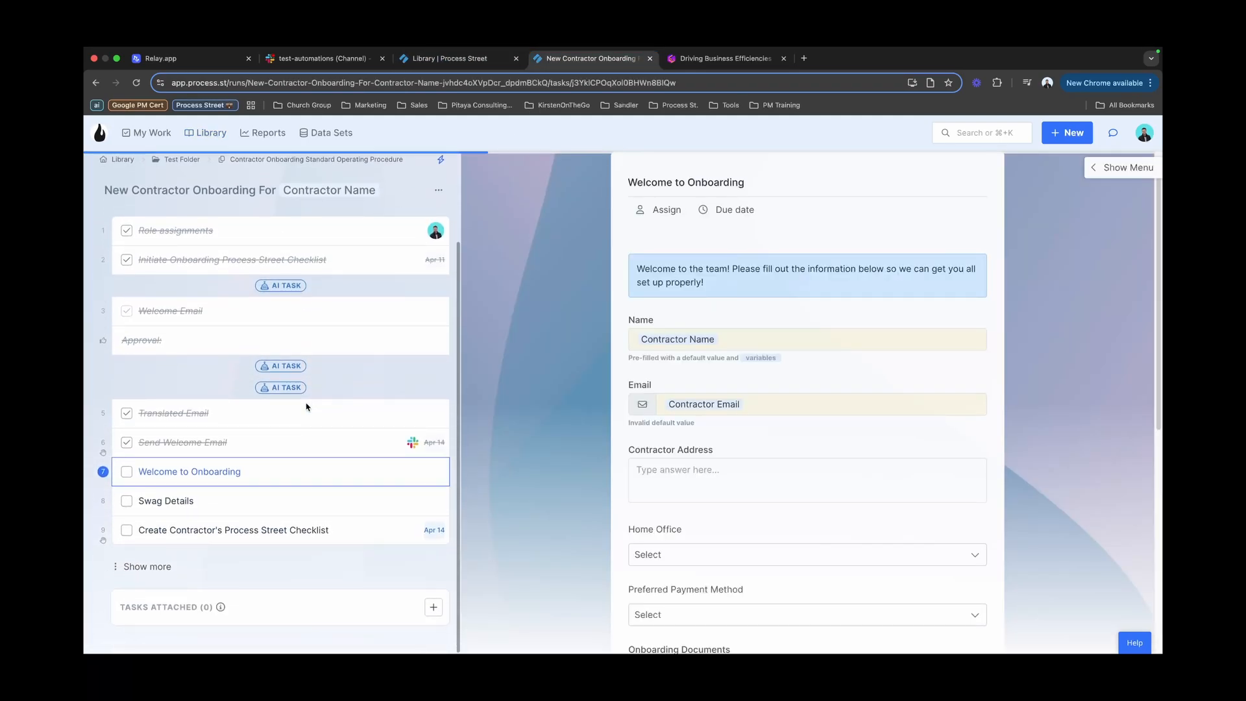
left_click(153, 569)
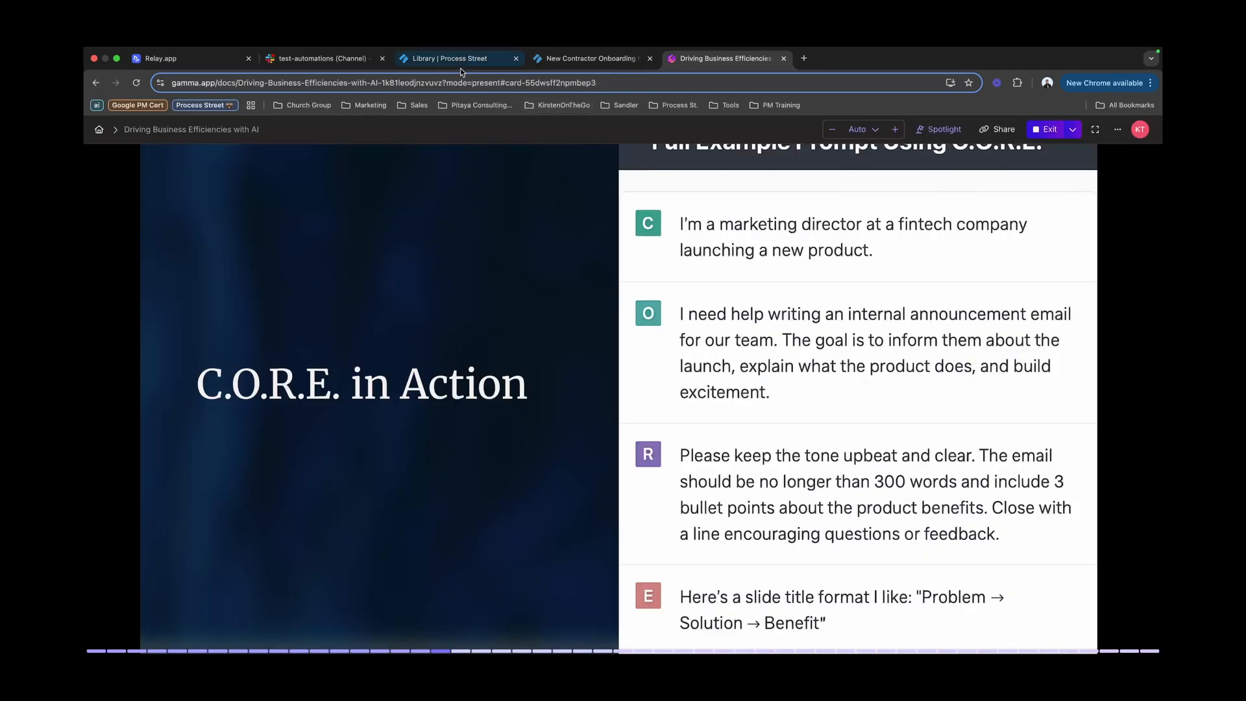
Step: Launch a new Blog Post Ideation Process run from the Test Folder
left_click(454, 58)
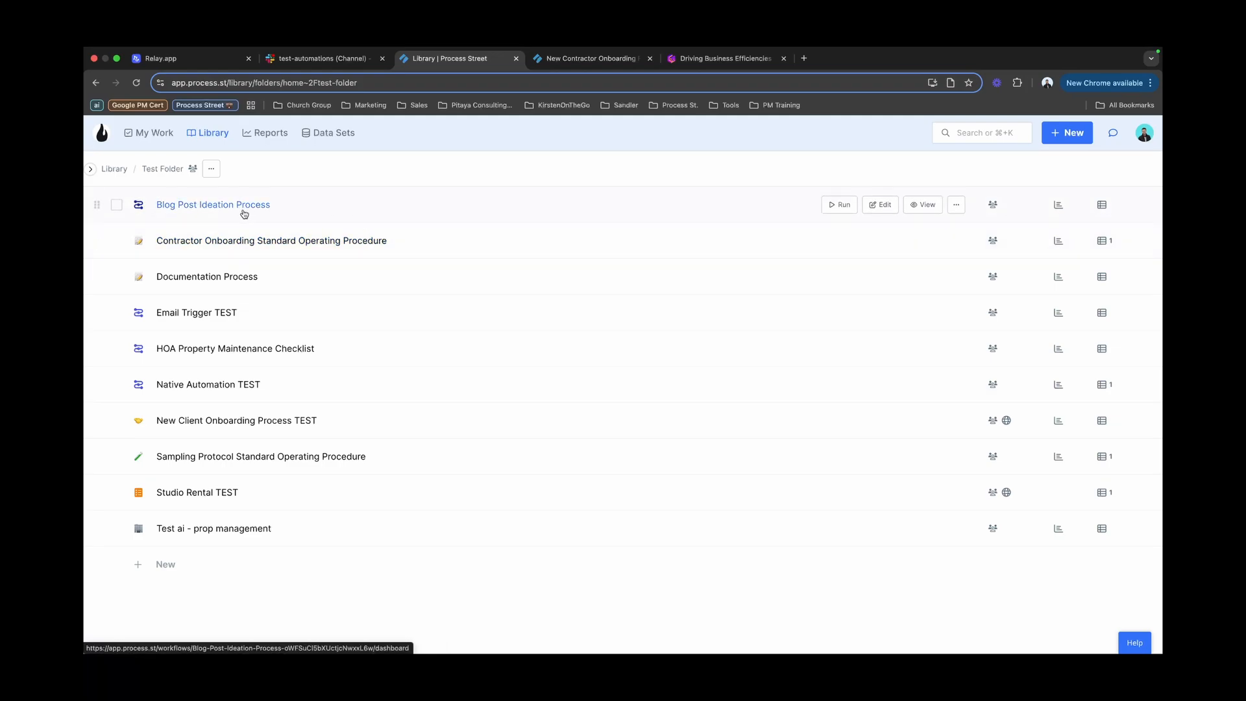
left_click(838, 205)
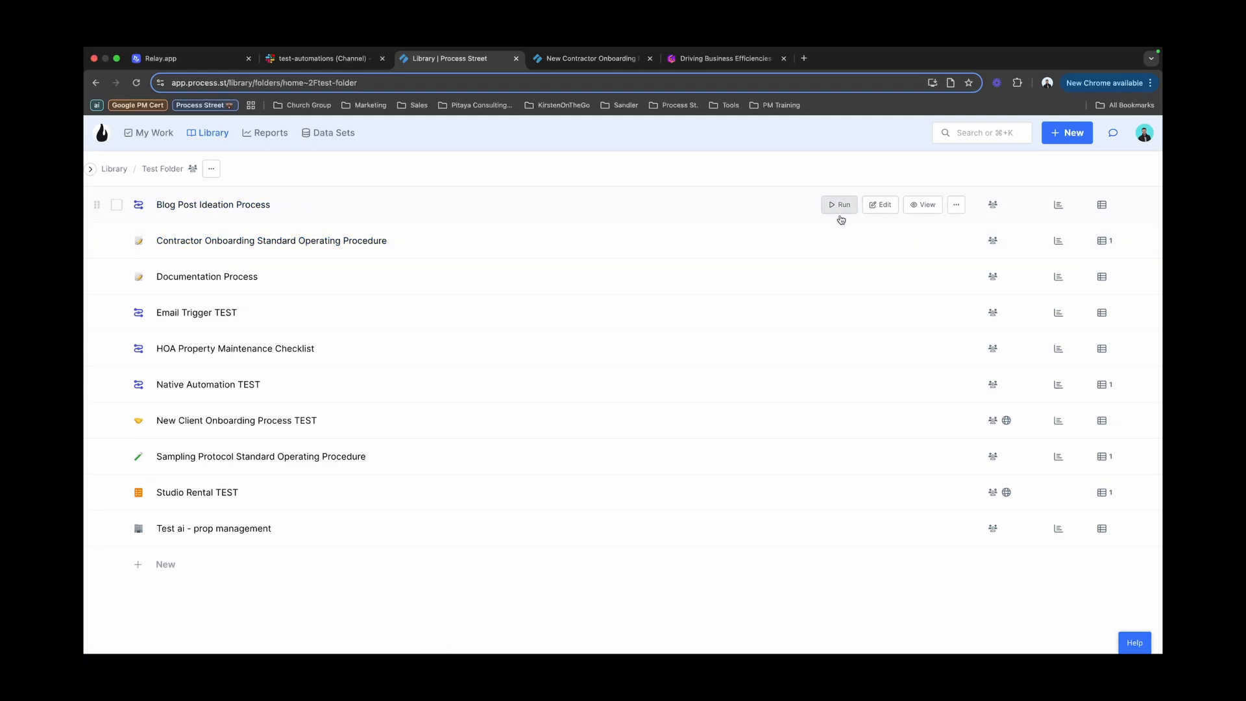
left_click(727, 496)
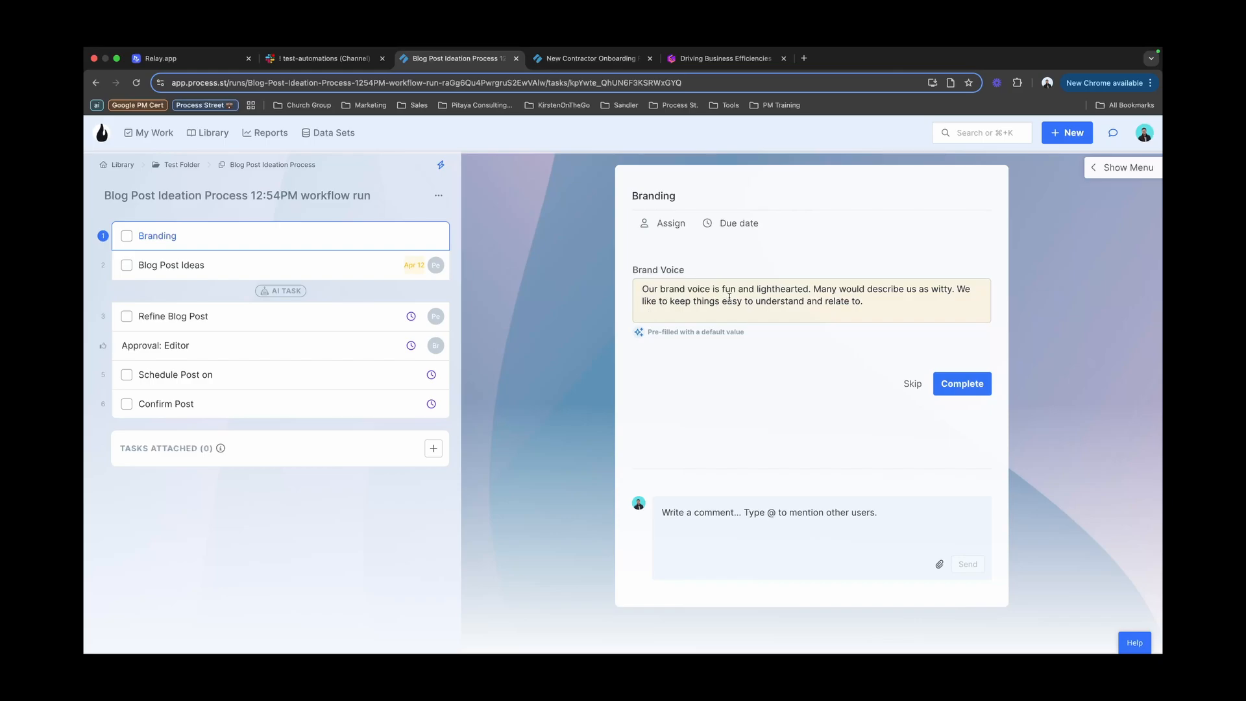
Step: Complete the Branding task, keeping its pre-filled Brand Voice
left_click(963, 388)
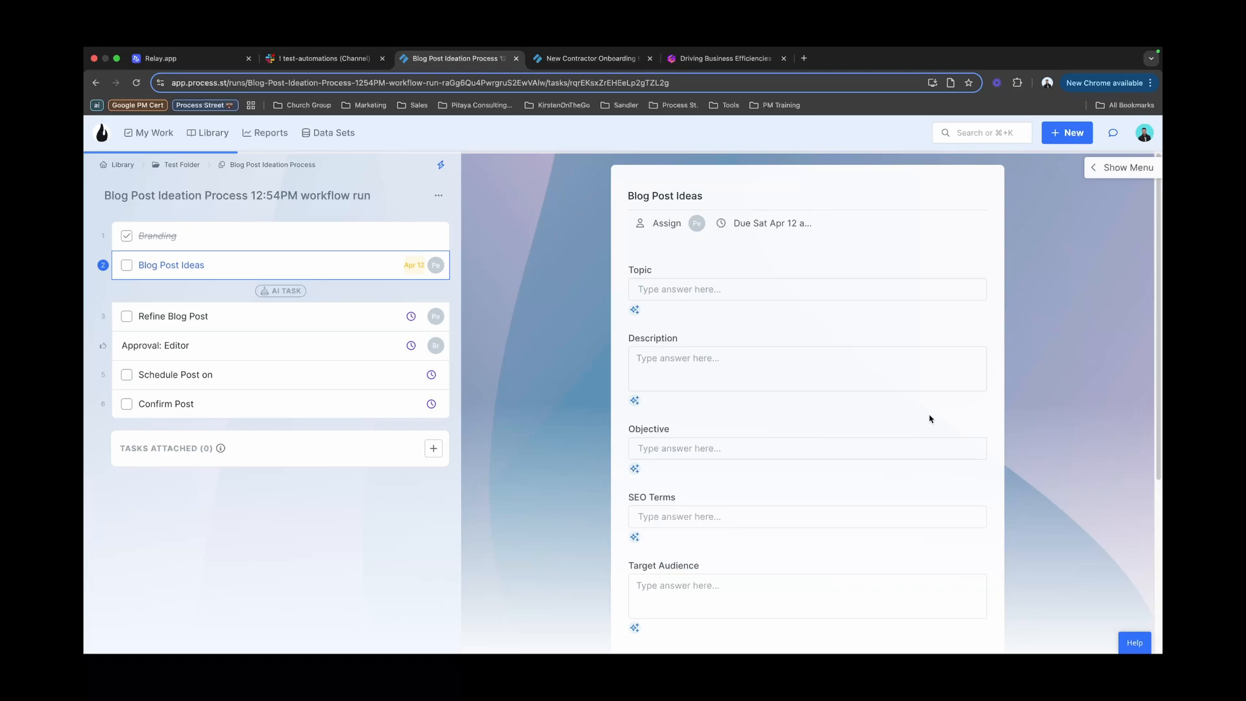
left_click(820, 289)
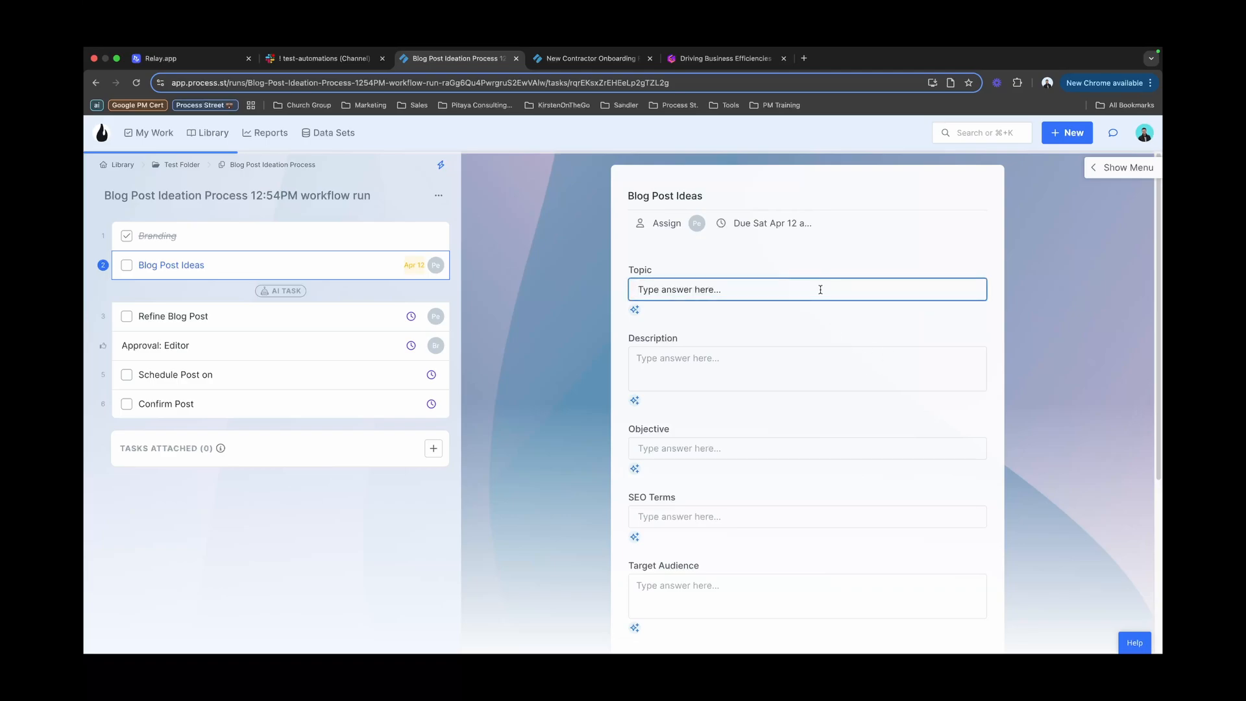
Step: Enter topic 'How to train a dragon' and description 'a how to guide on training dragons'
type("How to tra")
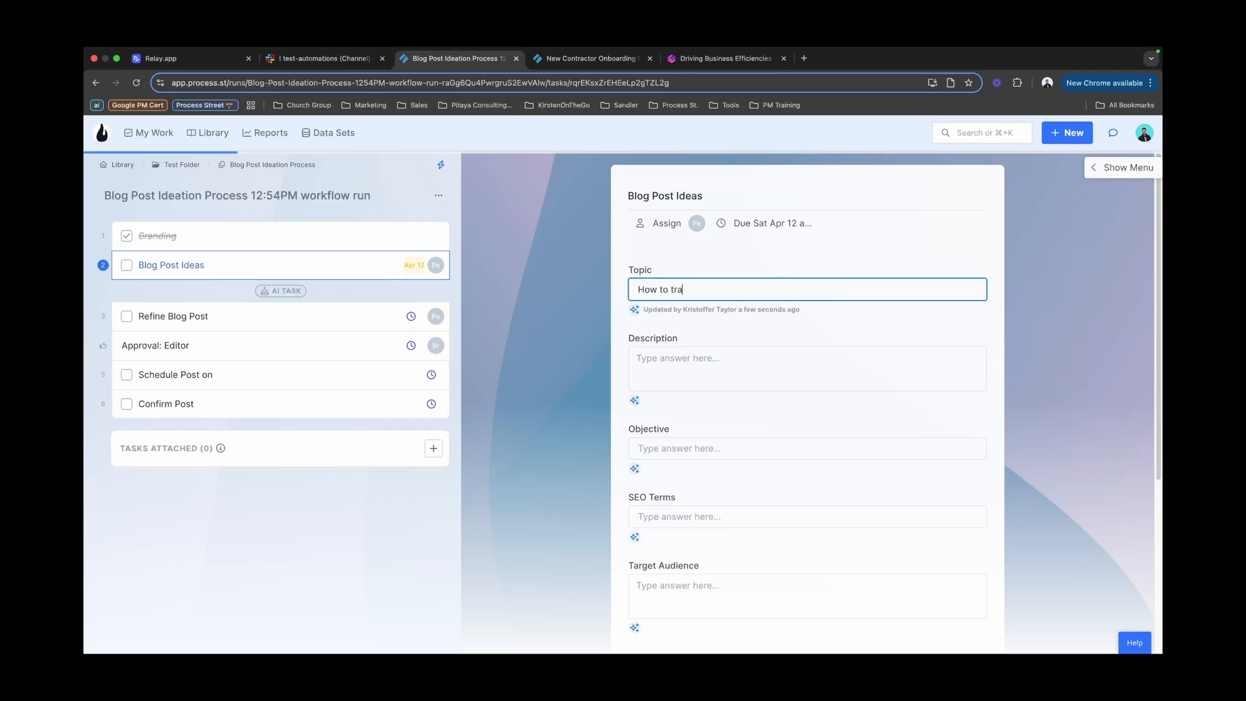
type("in a dragon")
left_click(813, 355)
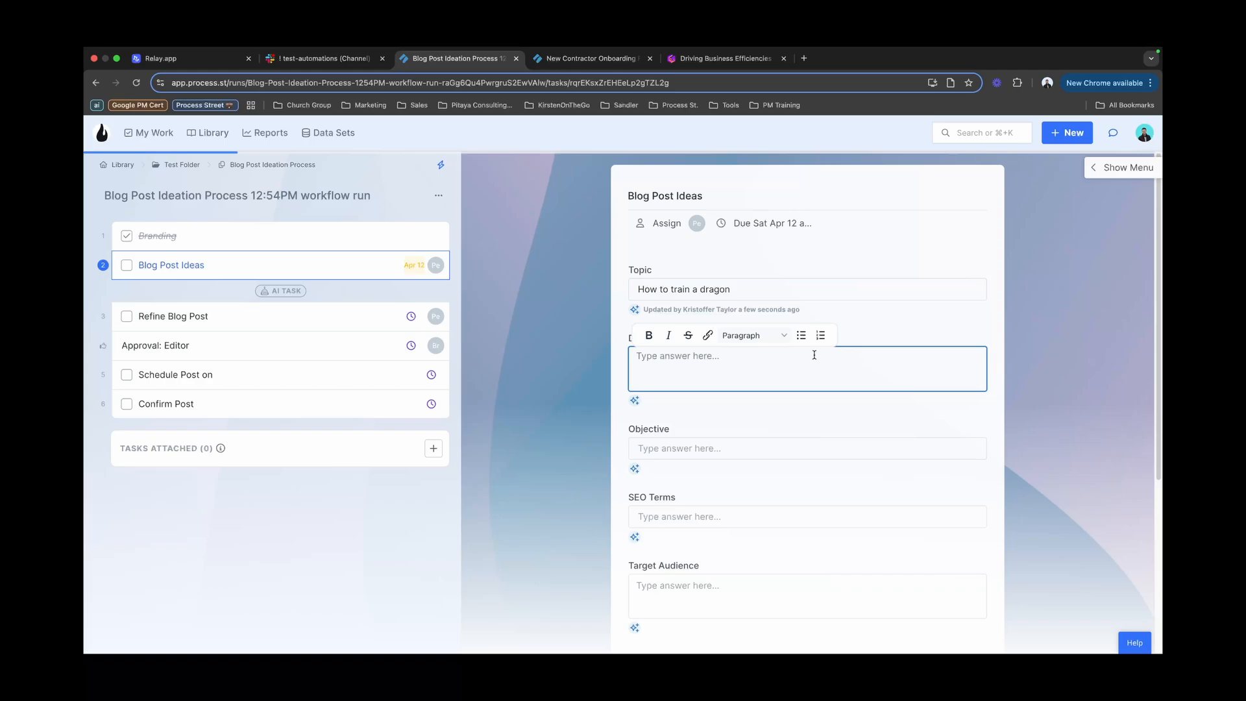
type("a hre")
key("BackSpace")
key("BackSpace")
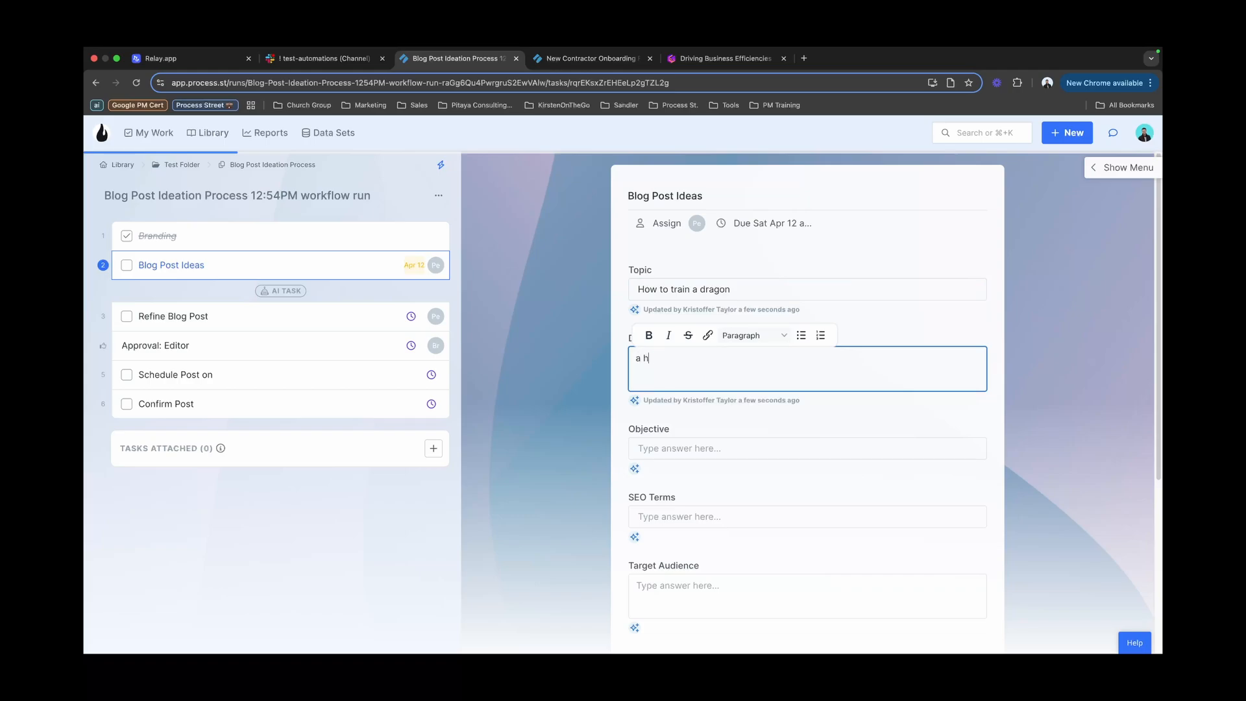
type("ow to guide on training dragons")
key("Tab")
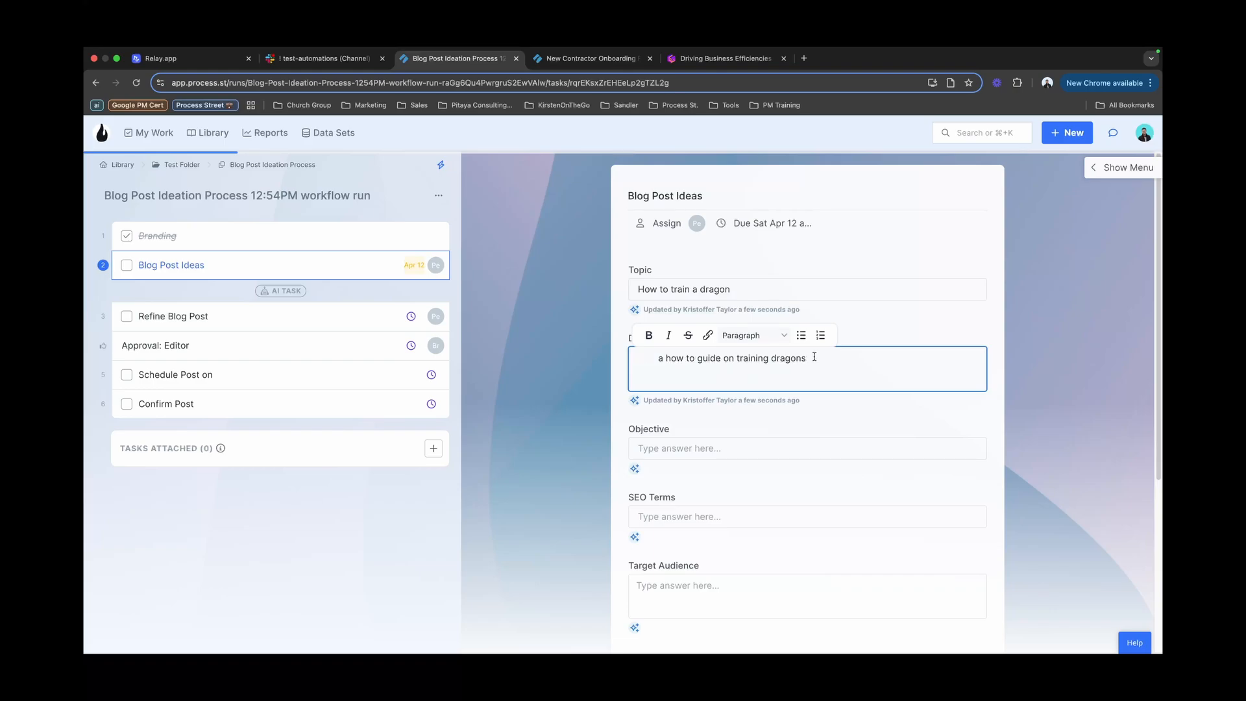
left_click(838, 444)
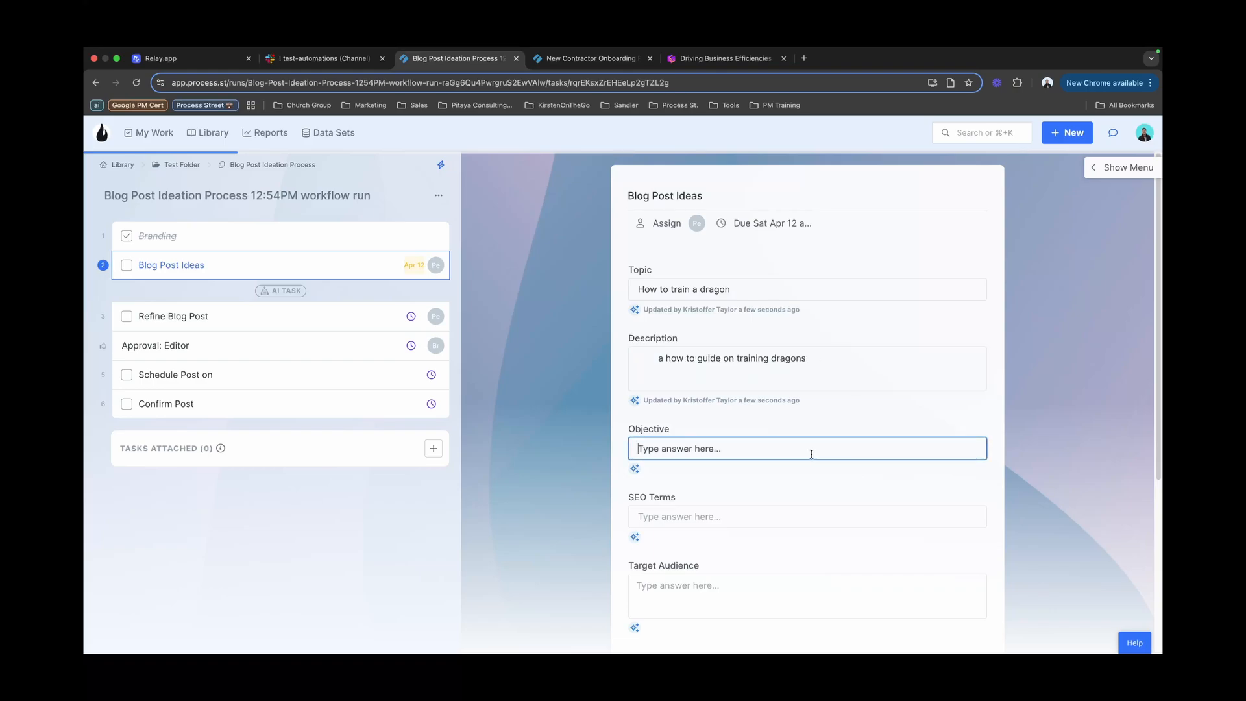
left_click(657, 360)
key("BackSpace")
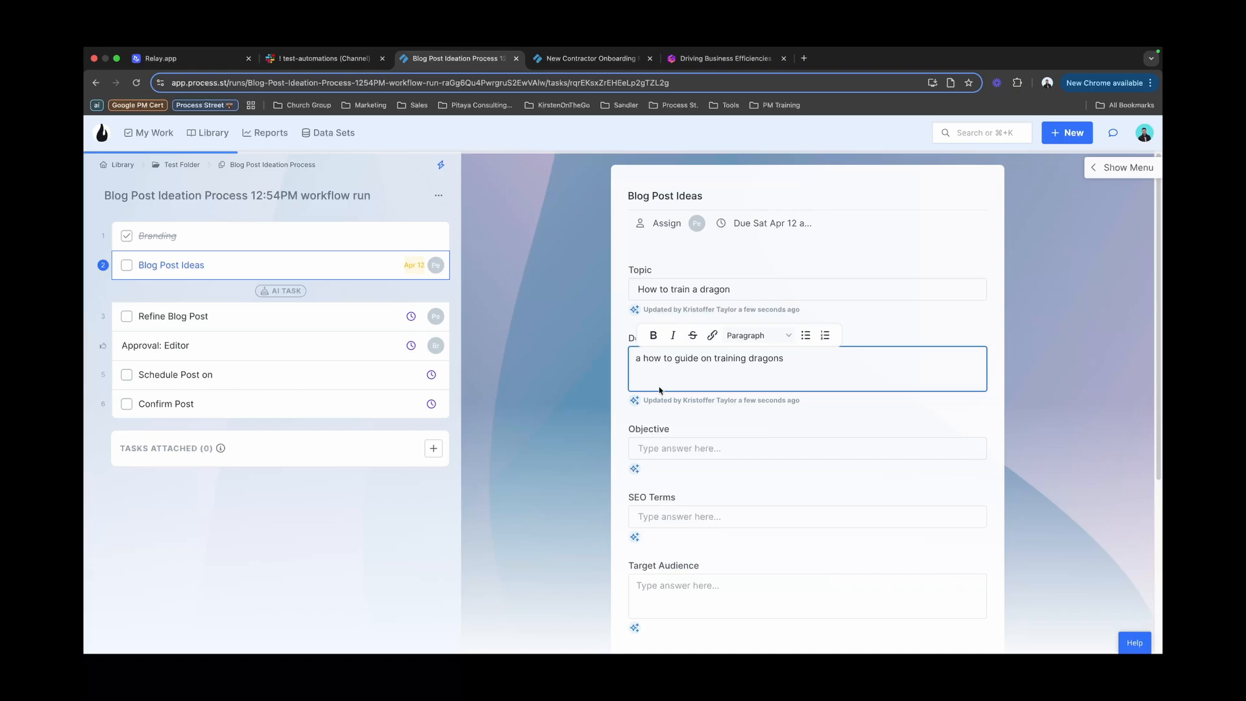
Step: Set objective 'Teaching people how to properly train dragons', SEO terms 'dragon, trainer', audience 'fans of fiction', then complete
left_click(676, 449)
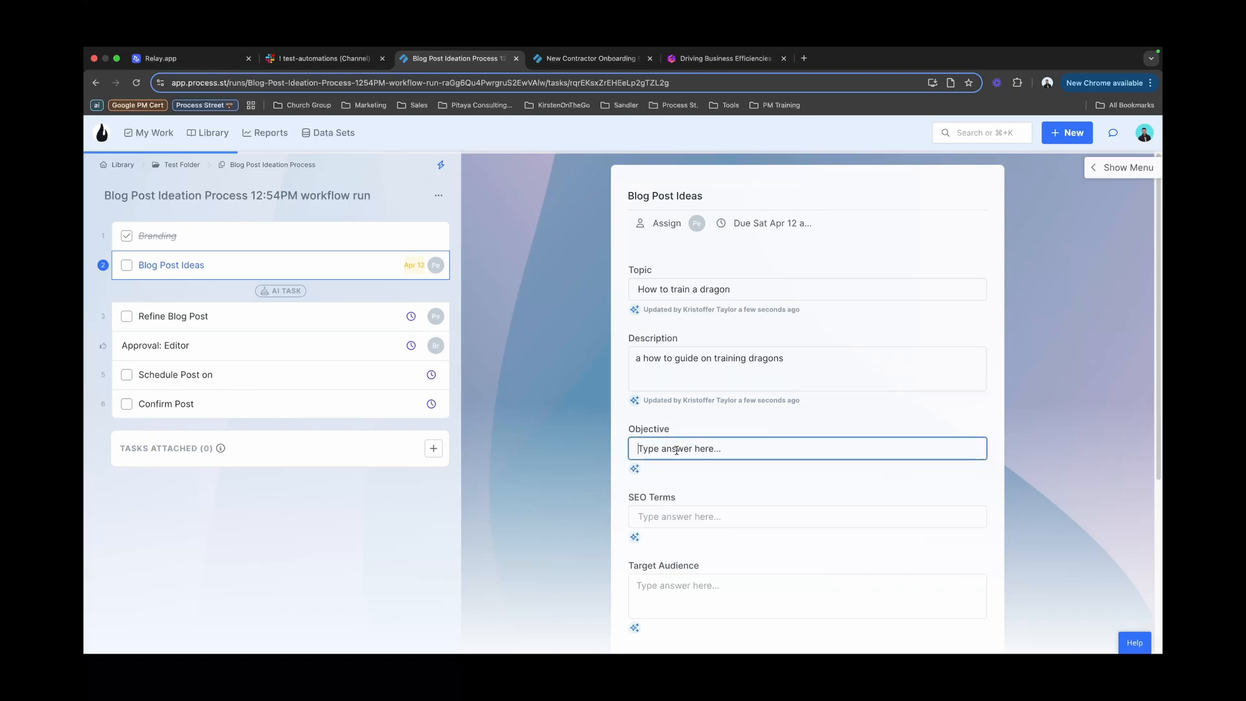
type("Teaching ")
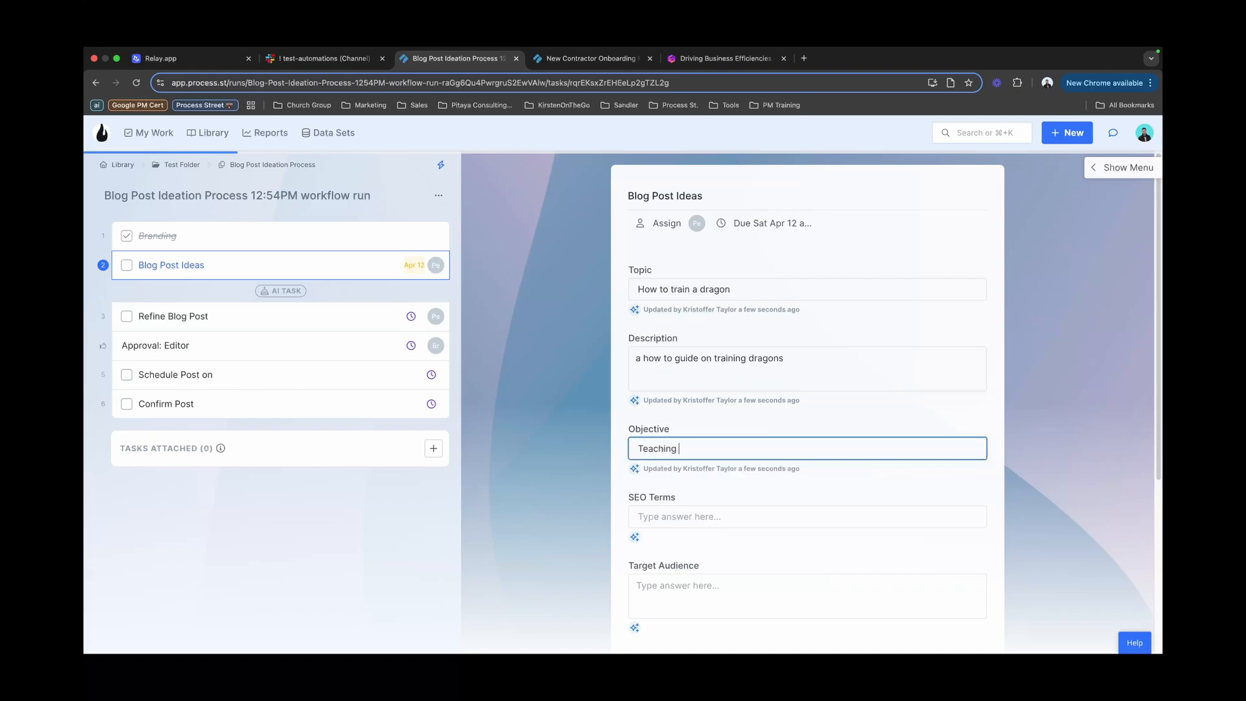
type("people how to properly train dragons")
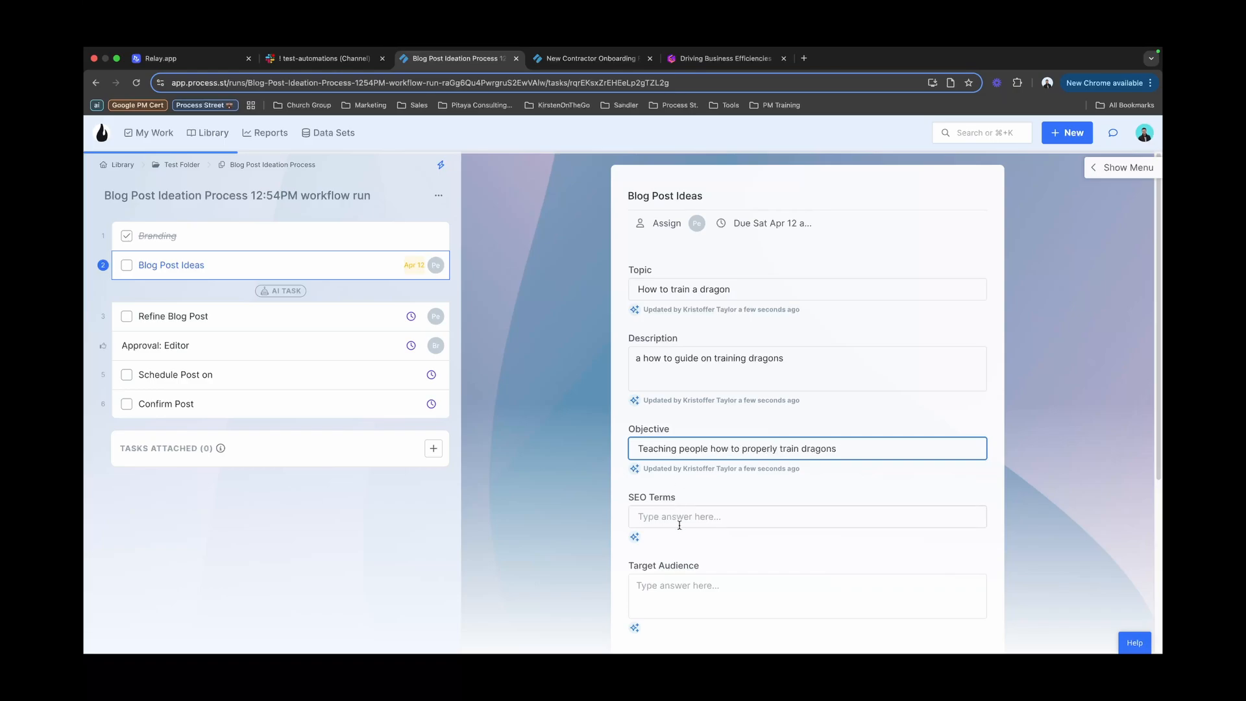
left_click(679, 523)
type("dragon")
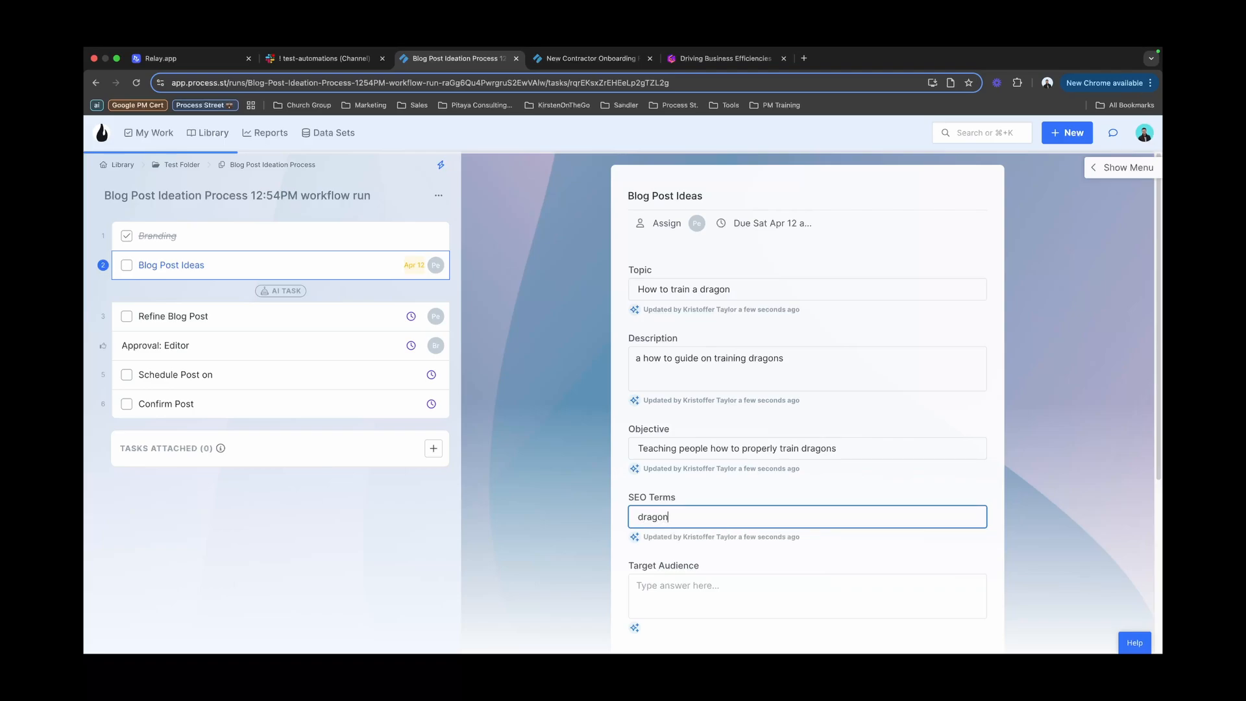
type(", trainer")
scroll(705, 523, "down", 2)
left_click(712, 518)
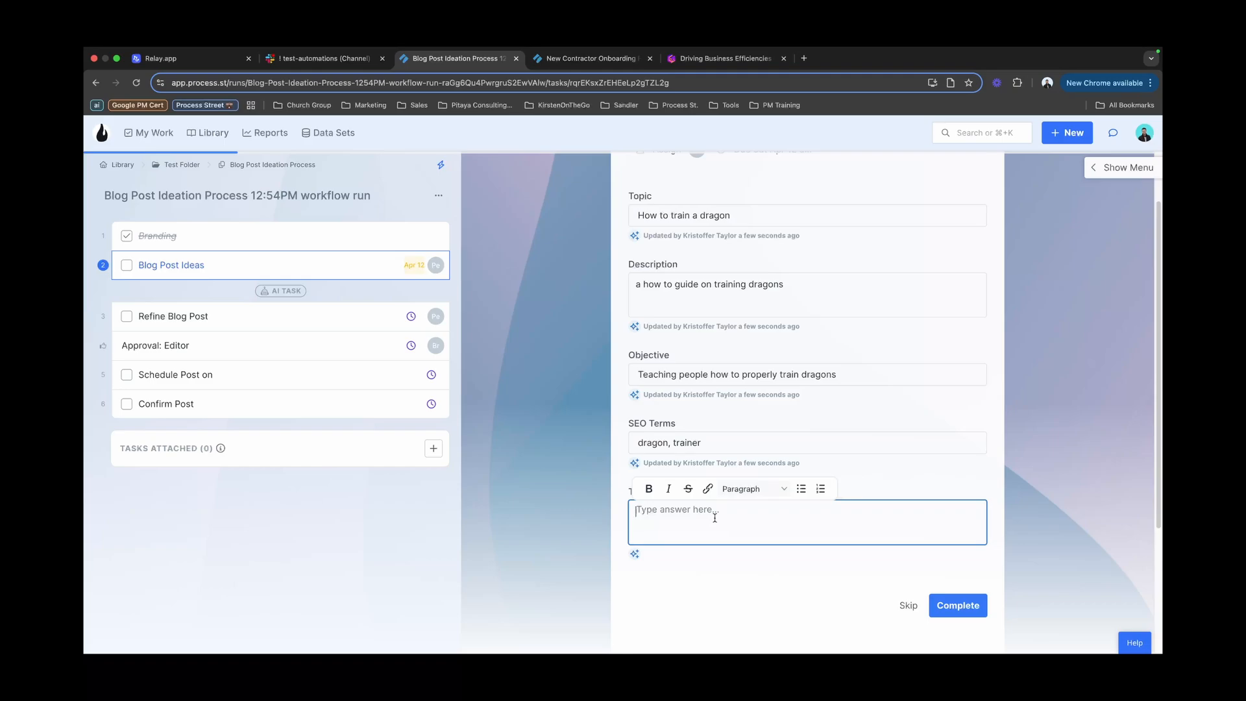
type("fans of ")
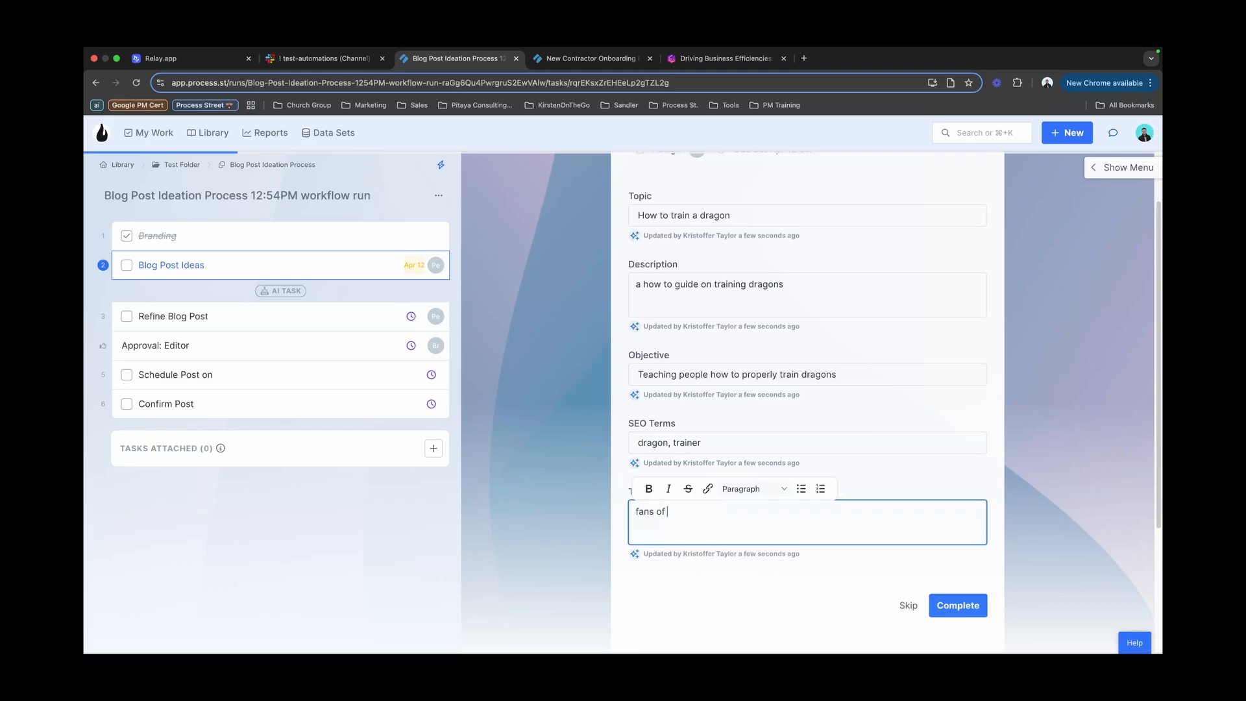
type("fiction")
left_click(963, 608)
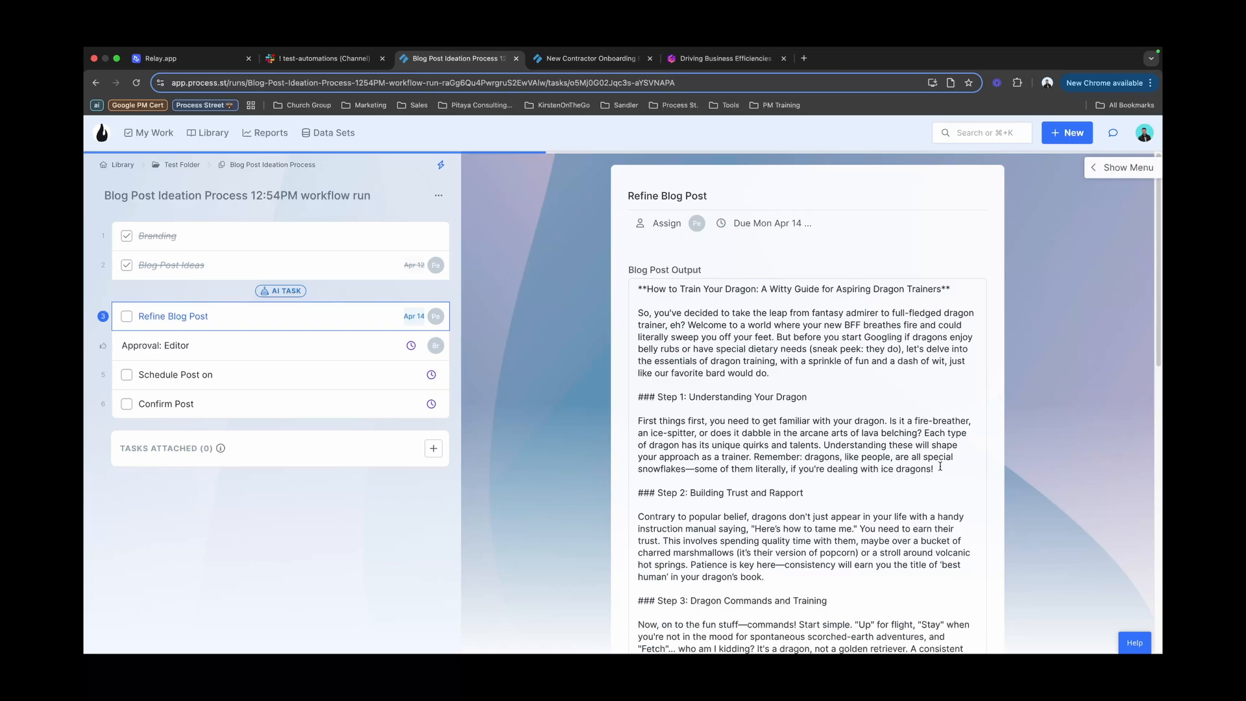
Step: Scroll through the AI-written dragon-training post in the Refine Blog Post output
scroll(828, 410, "down", 2)
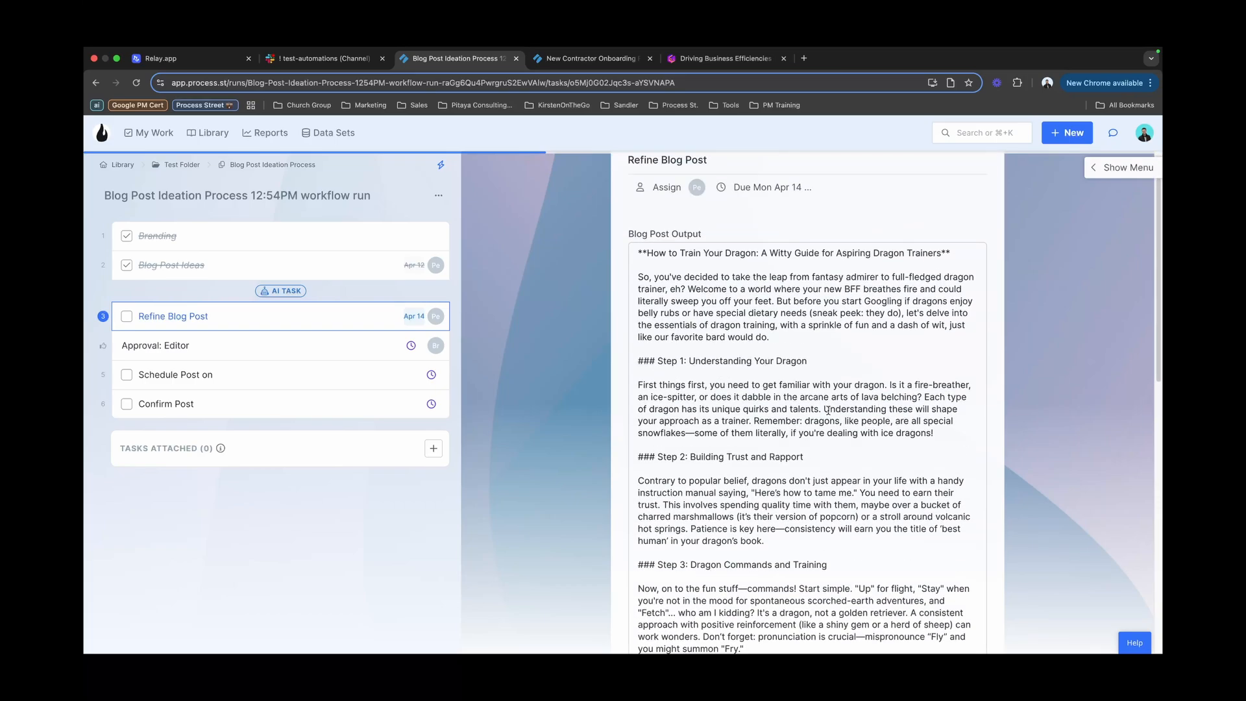
scroll(798, 400, "down", 1)
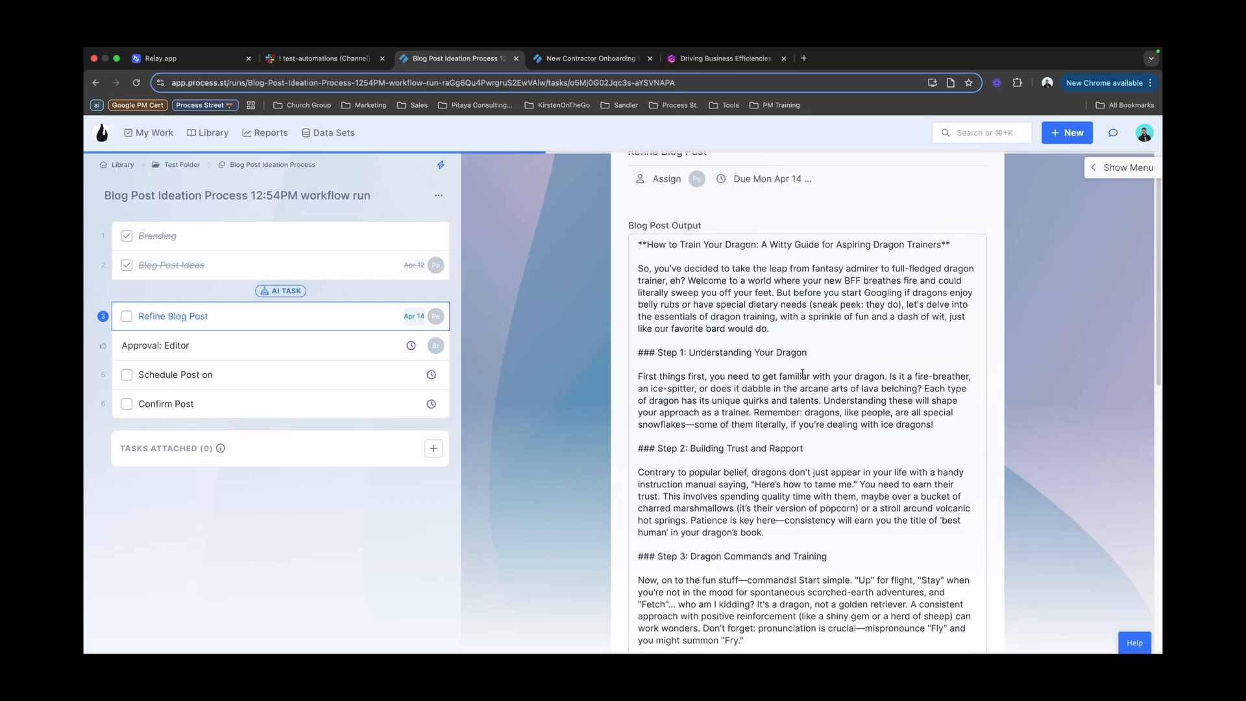
scroll(802, 373, "down", 2)
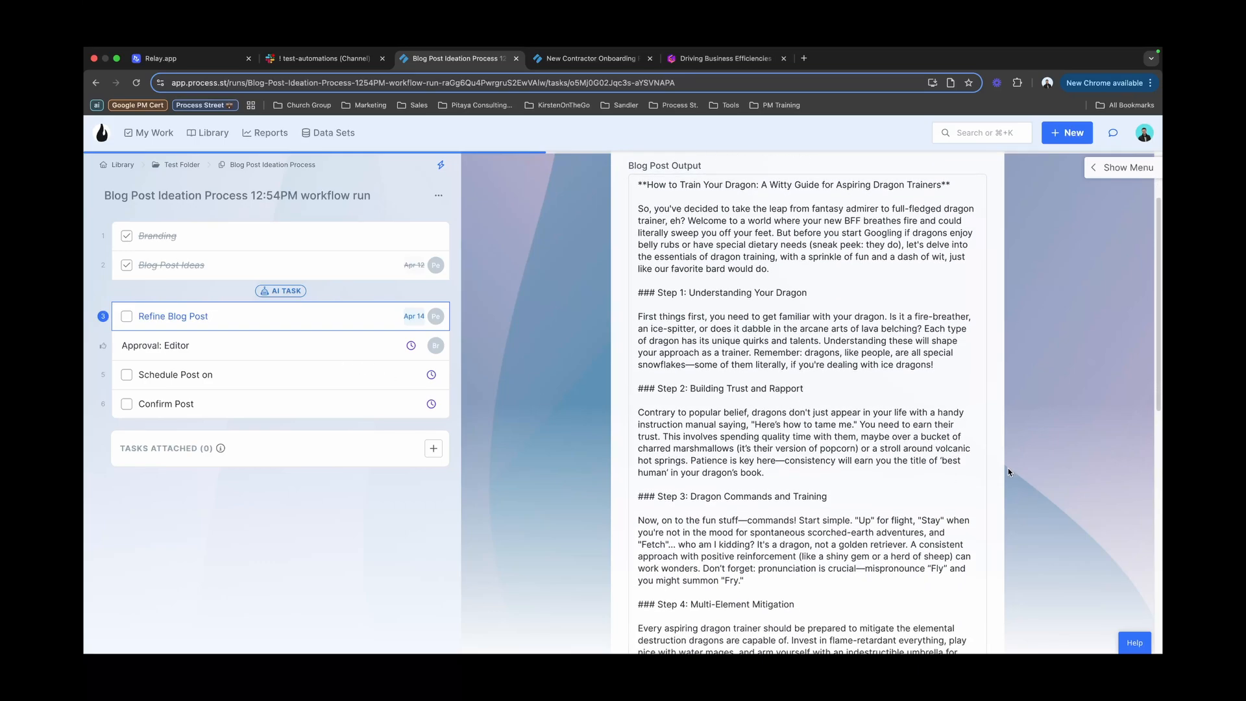
scroll(1007, 468, "down", 10)
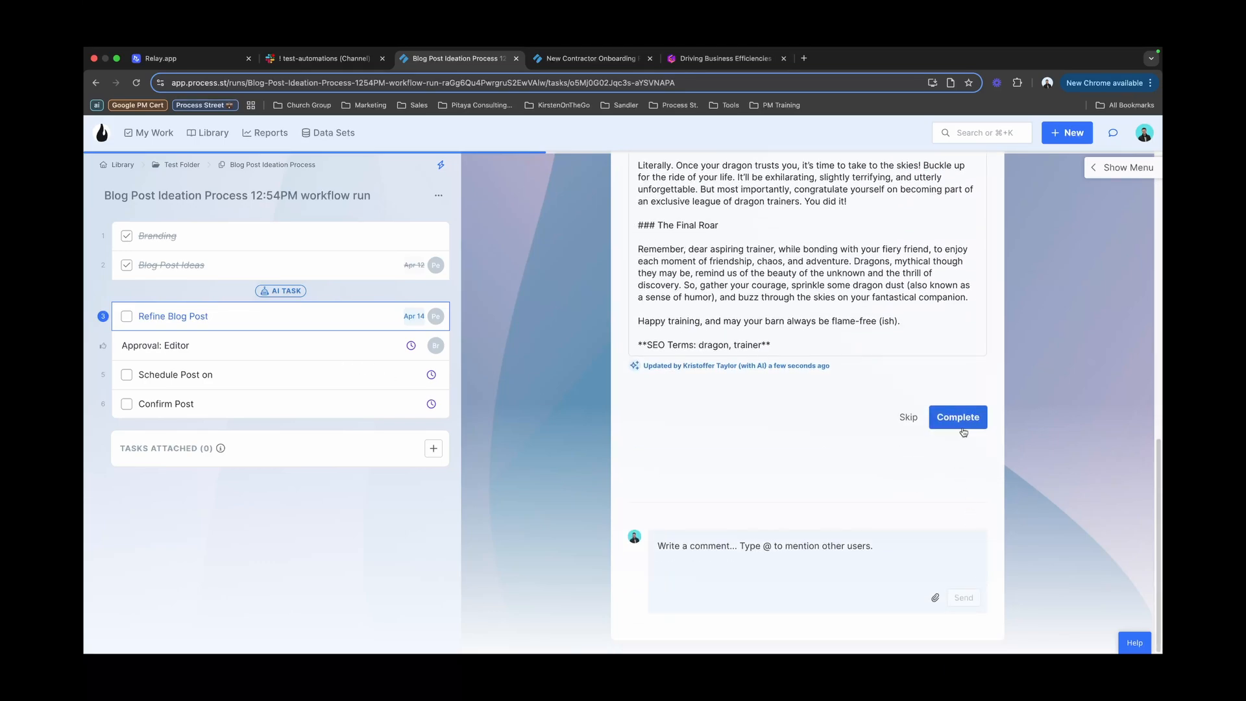
Step: Complete the Refine Blog Post task and give editor approval to the dragon-training blog post
left_click(963, 431)
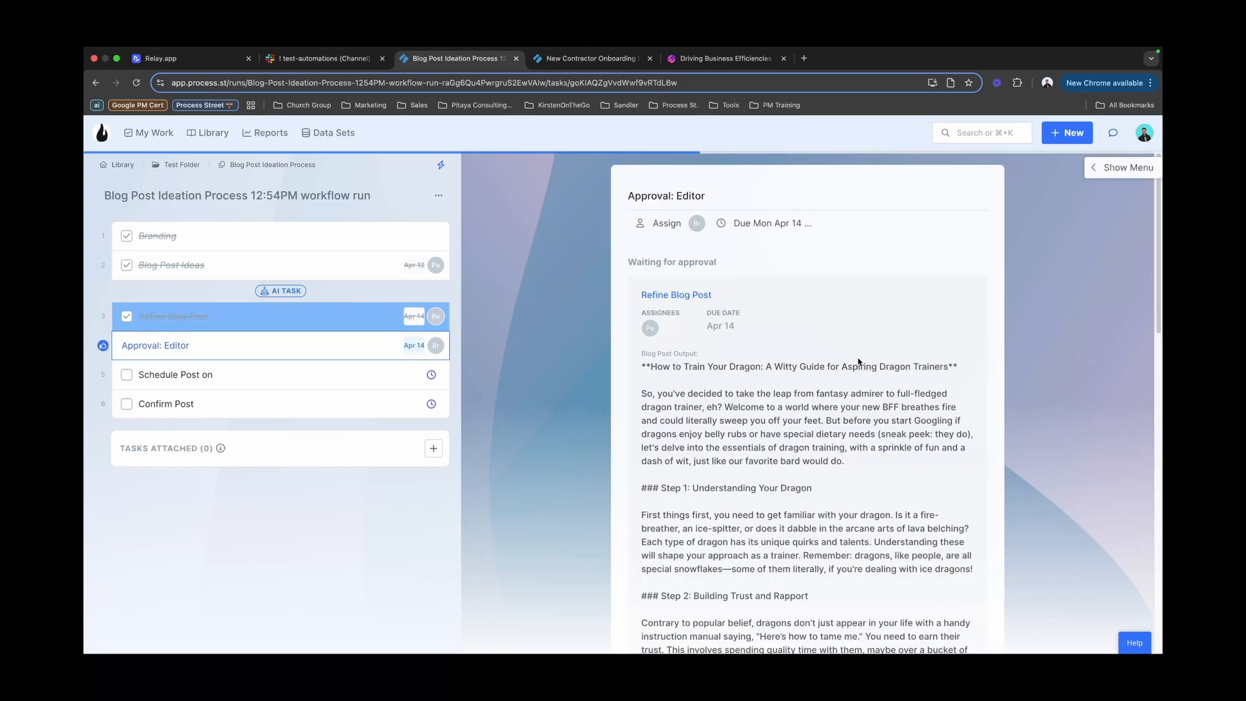
scroll(858, 362, "down", 20)
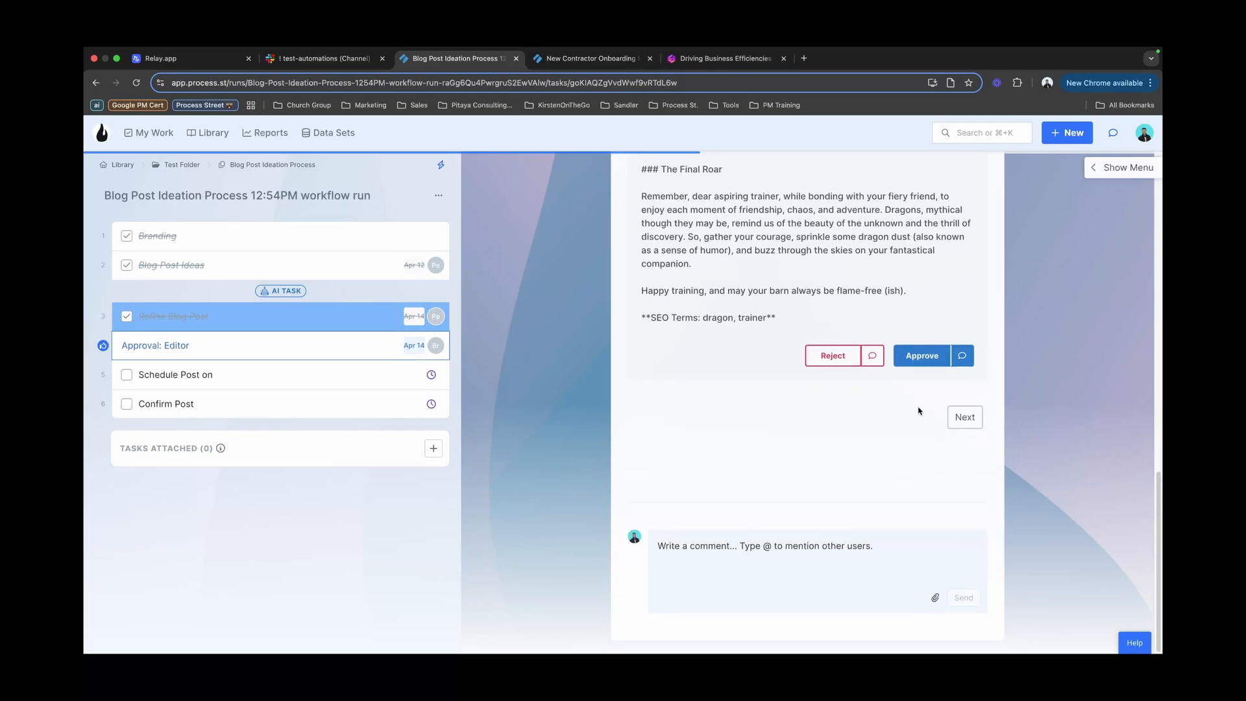
left_click(921, 356)
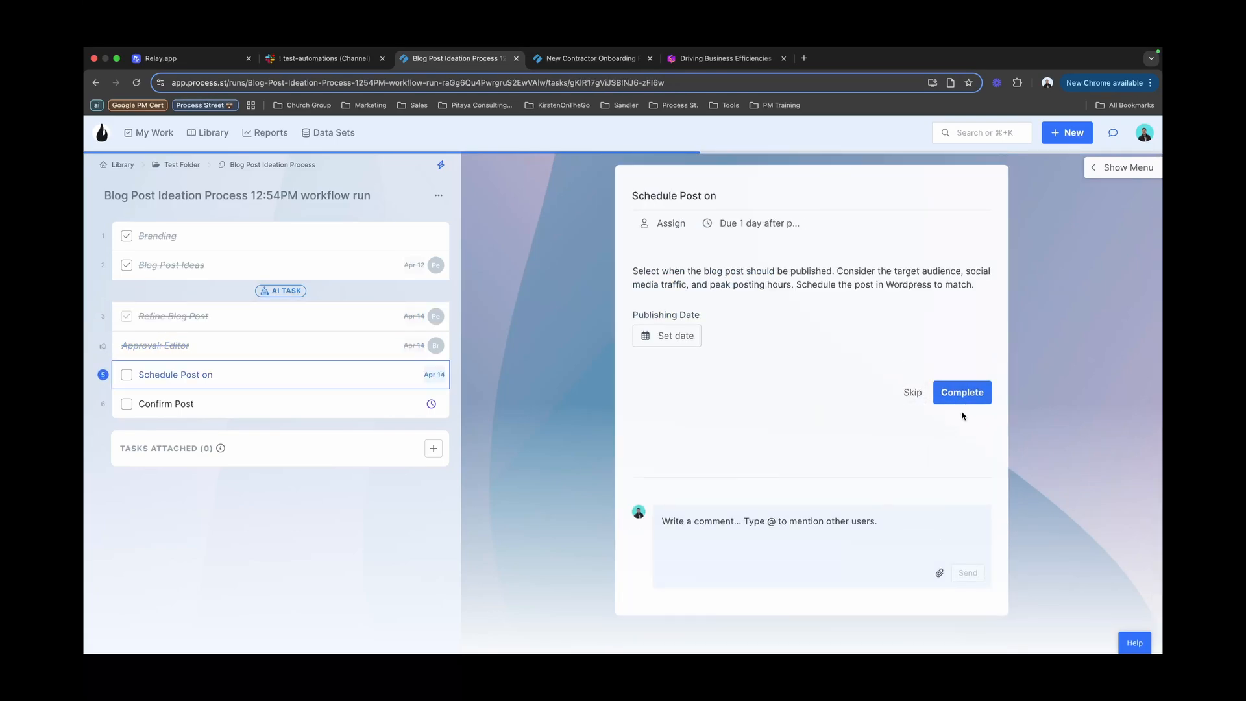